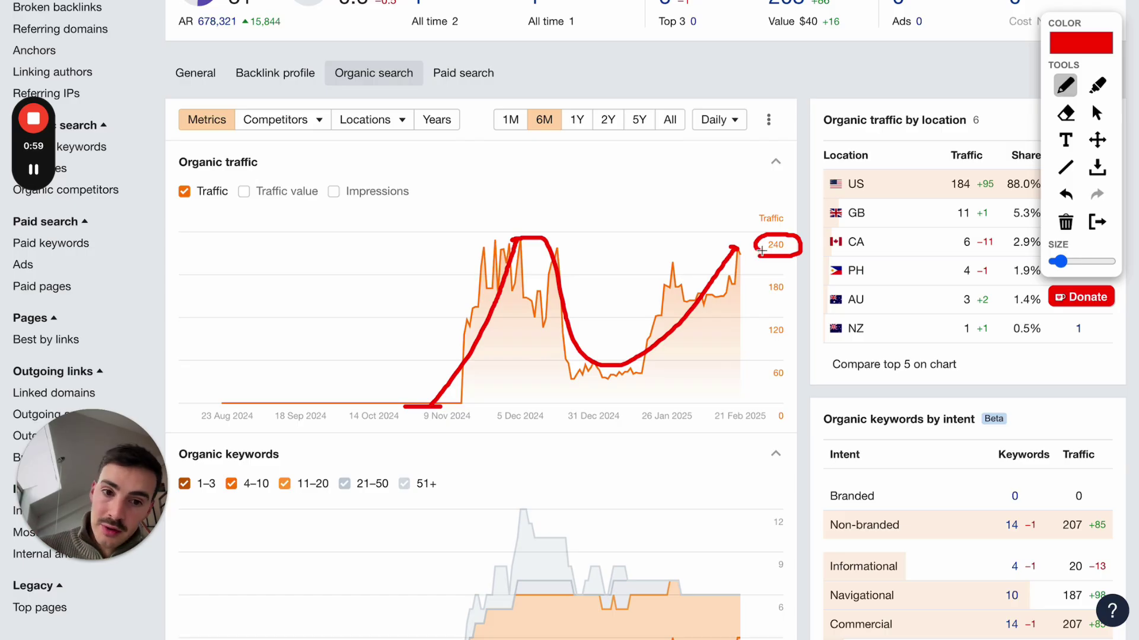
Underline the 240 traffic peak in red and draw lines under the Organic search tabs toward the chart.
left_click_drag(760, 256, 815, 254)
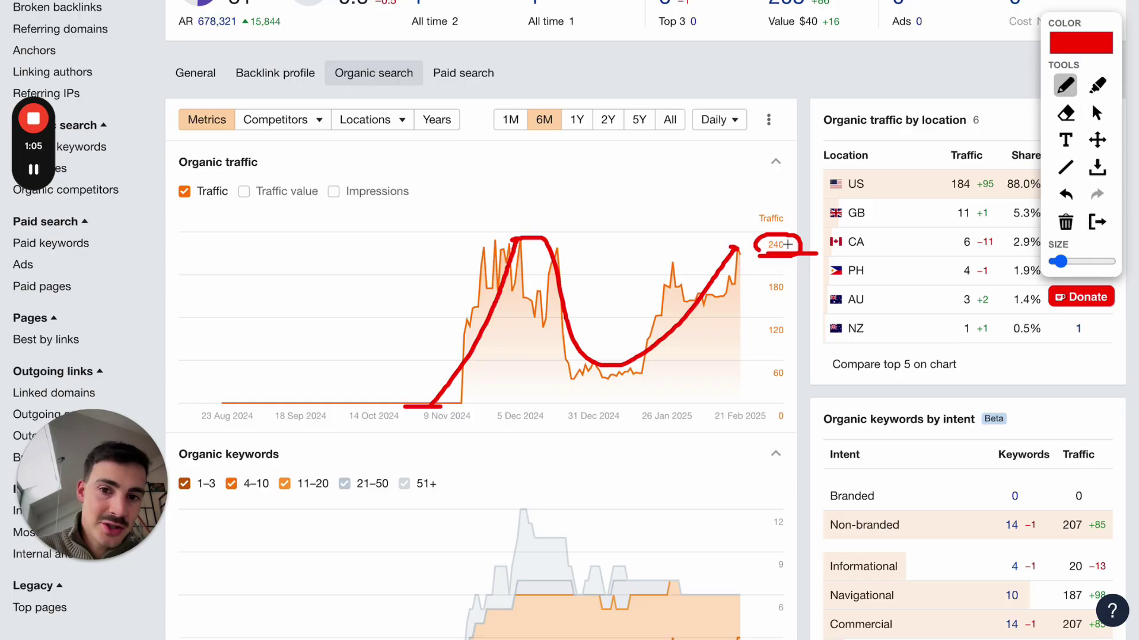
left_click_drag(464, 93, 595, 93)
left_click_drag(514, 92, 513, 167)
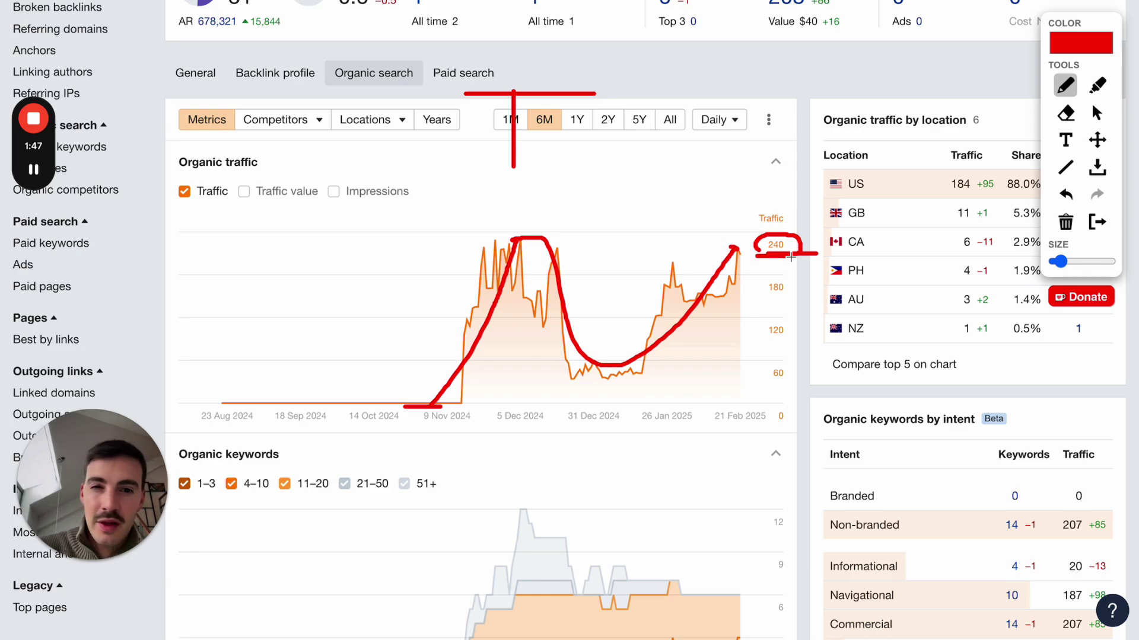
Draw red boxes under the keywords chart, sketch inside the left box and add a W arrow.
scroll(843, 279, "down", 6)
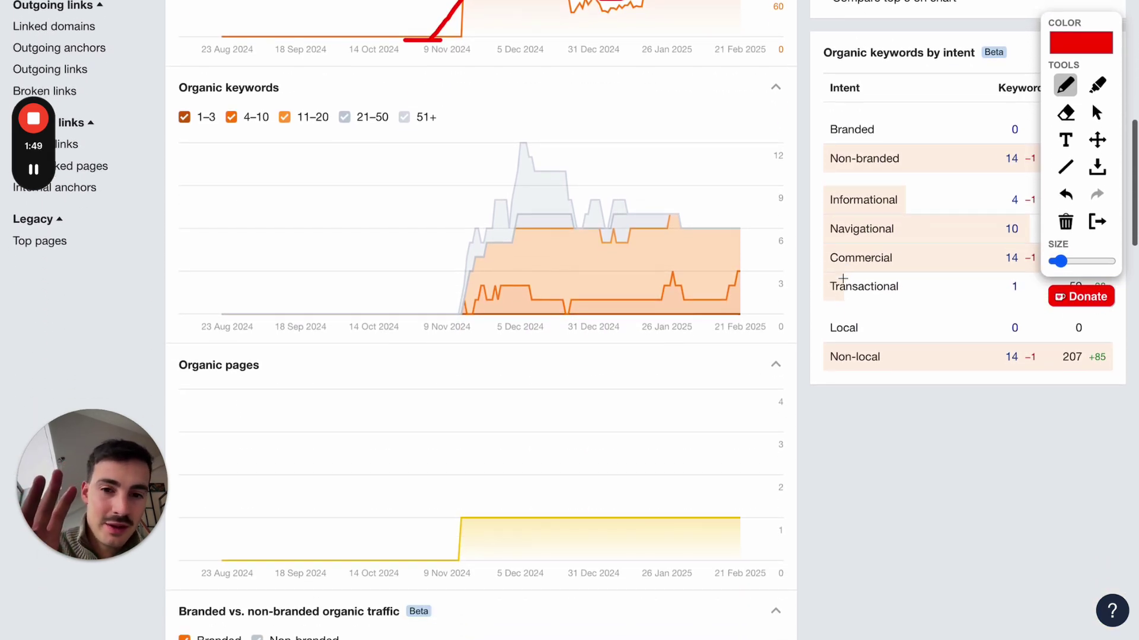
mouse_move(365, 297)
left_mouse_down()
mouse_move(361, 491)
mouse_move(551, 434)
mouse_move(454, 275)
mouse_move(374, 286)
mouse_move(440, 140)
mouse_move(538, 264)
left_mouse_up()
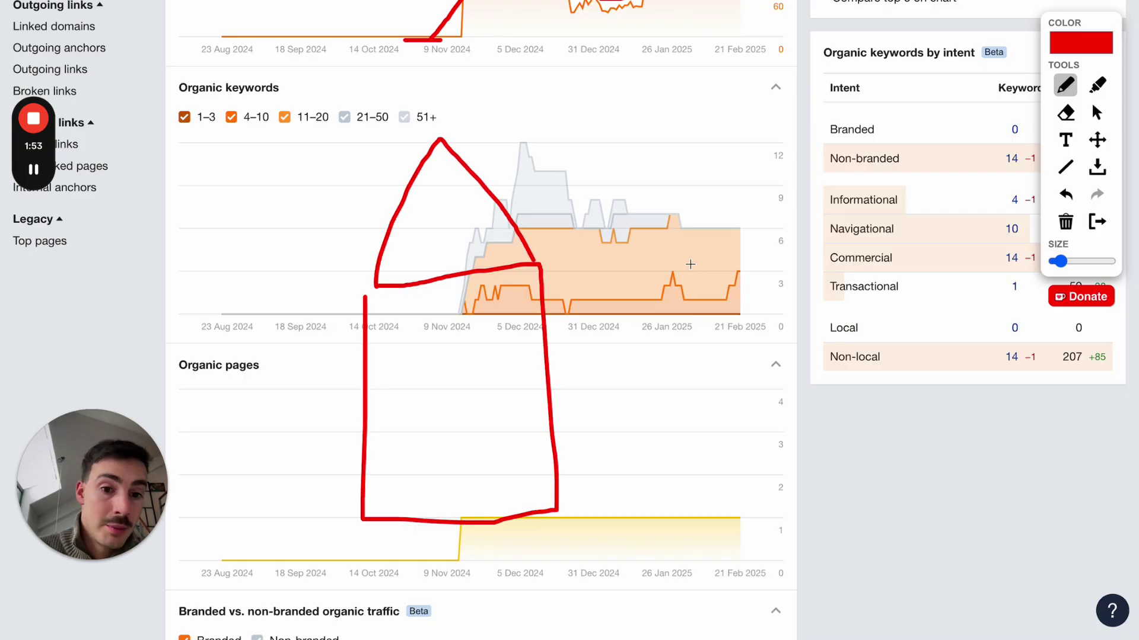
mouse_move(691, 265)
left_mouse_down()
mouse_move(835, 532)
mouse_move(798, 254)
mouse_move(701, 254)
left_mouse_up()
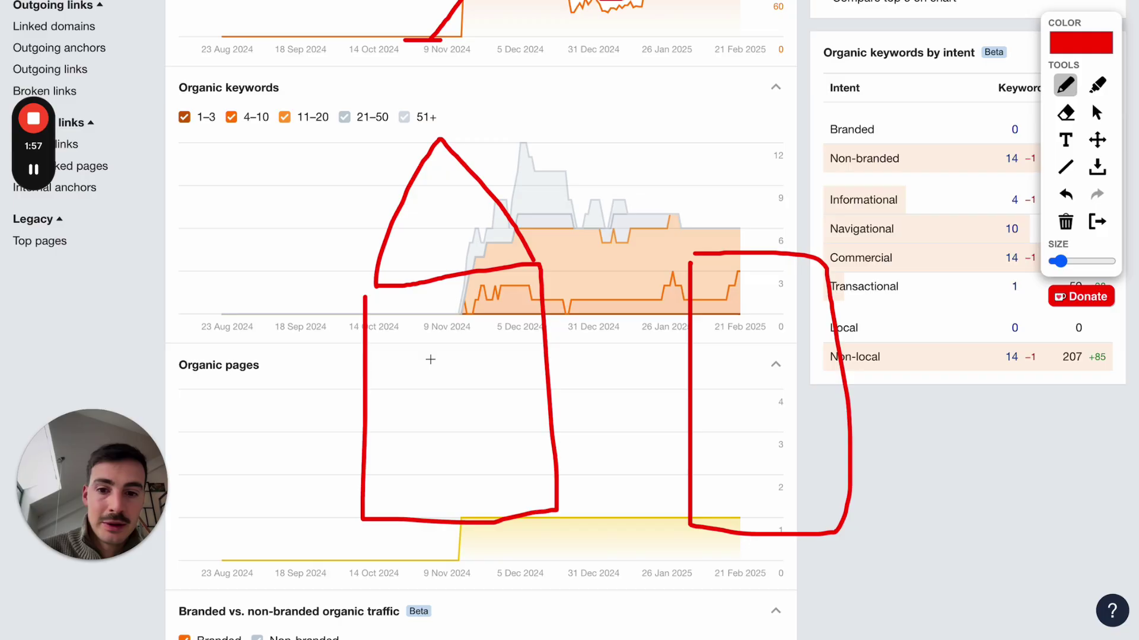
left_click(421, 508)
left_click_drag(422, 482, 500, 489)
left_click_drag(446, 373, 446, 483)
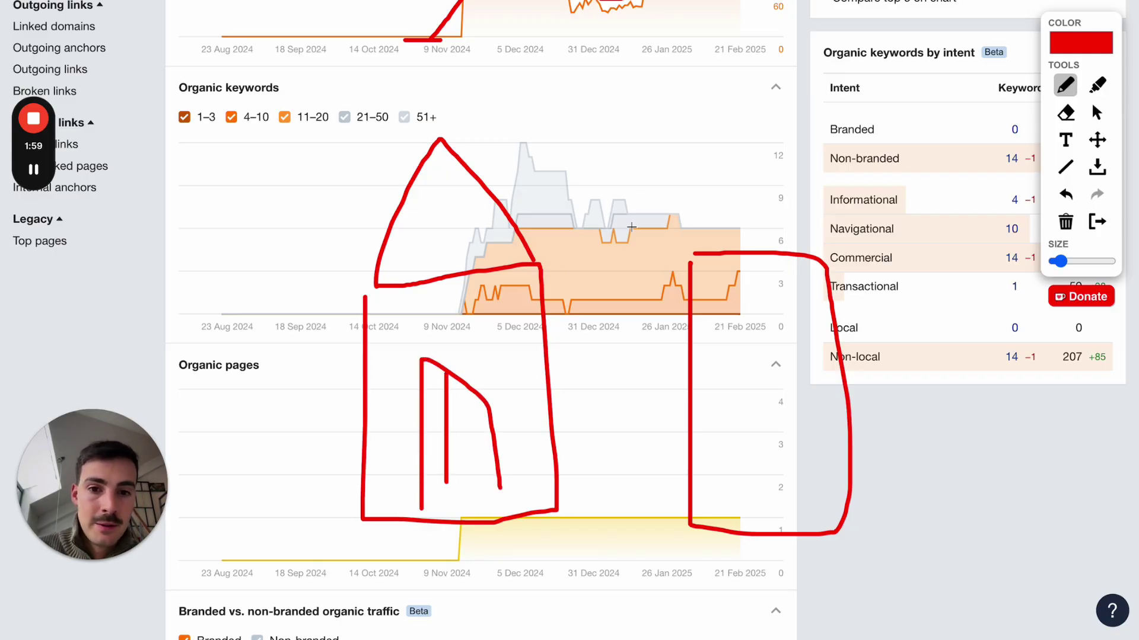
mouse_move(707, 166)
left_mouse_down()
mouse_move(765, 178)
mouse_move(775, 155)
left_mouse_up()
mouse_move(689, 354)
left_mouse_down()
mouse_move(528, 350)
mouse_move(543, 361)
left_mouse_up()
Add a curved arrow, an H label and a line ending in 'W,H' beside the intent table.
mouse_move(933, 217)
left_mouse_down()
mouse_move(841, 317)
mouse_move(856, 336)
left_mouse_up()
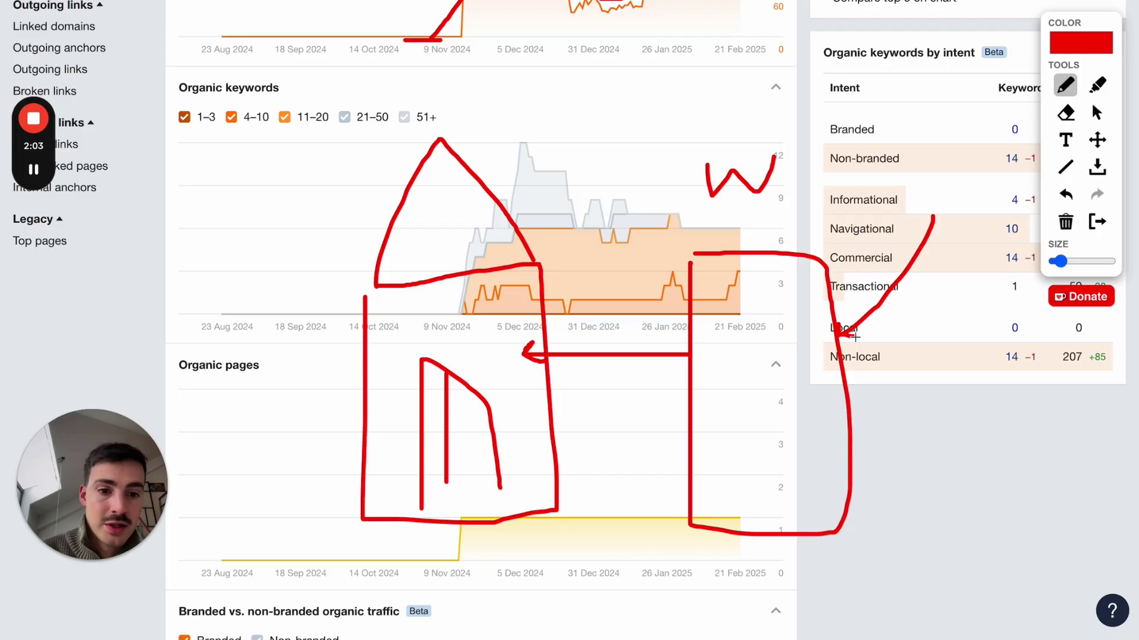
left_click_drag(956, 158, 980, 212)
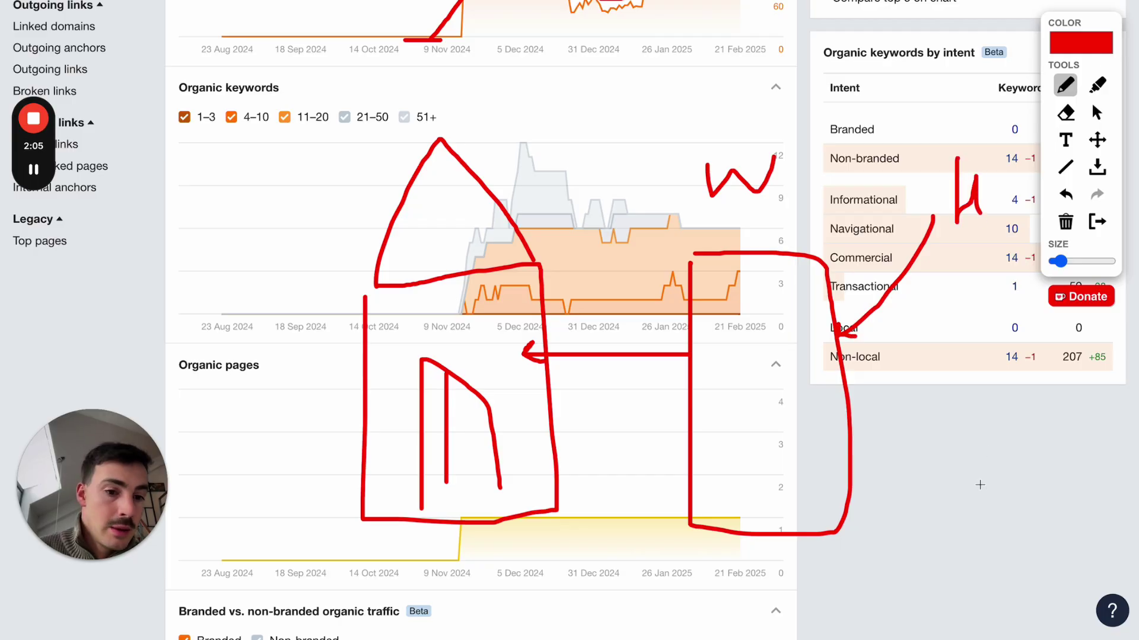
left_click_drag(980, 457, 804, 428)
mouse_move(988, 425)
left_mouse_down()
mouse_move(1041, 459)
mouse_move(1059, 427)
mouse_move(1052, 474)
left_mouse_up()
left_click_drag(1075, 426, 1073, 457)
mouse_move(1073, 446)
left_mouse_down()
mouse_move(1086, 442)
mouse_move(1087, 453)
left_mouse_up()
Move the drawing palette aside and write the 10k and 1K labels.
mouse_move(1061, 22)
left_mouse_down()
mouse_move(192, 66)
mouse_move(39, 55)
left_mouse_up()
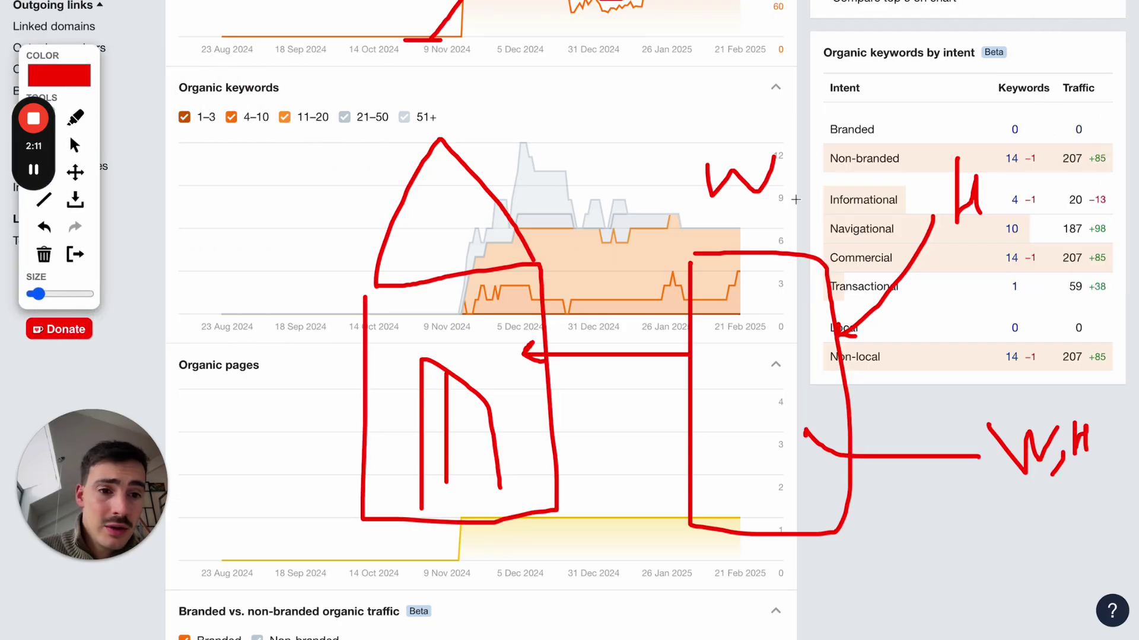
mouse_move(1019, 172)
left_mouse_down()
mouse_move(1019, 222)
mouse_move(1039, 222)
mouse_move(1063, 196)
mouse_move(1048, 189)
left_mouse_up()
mouse_move(1071, 182)
left_mouse_down()
mouse_move(1071, 218)
mouse_move(1084, 206)
left_mouse_up()
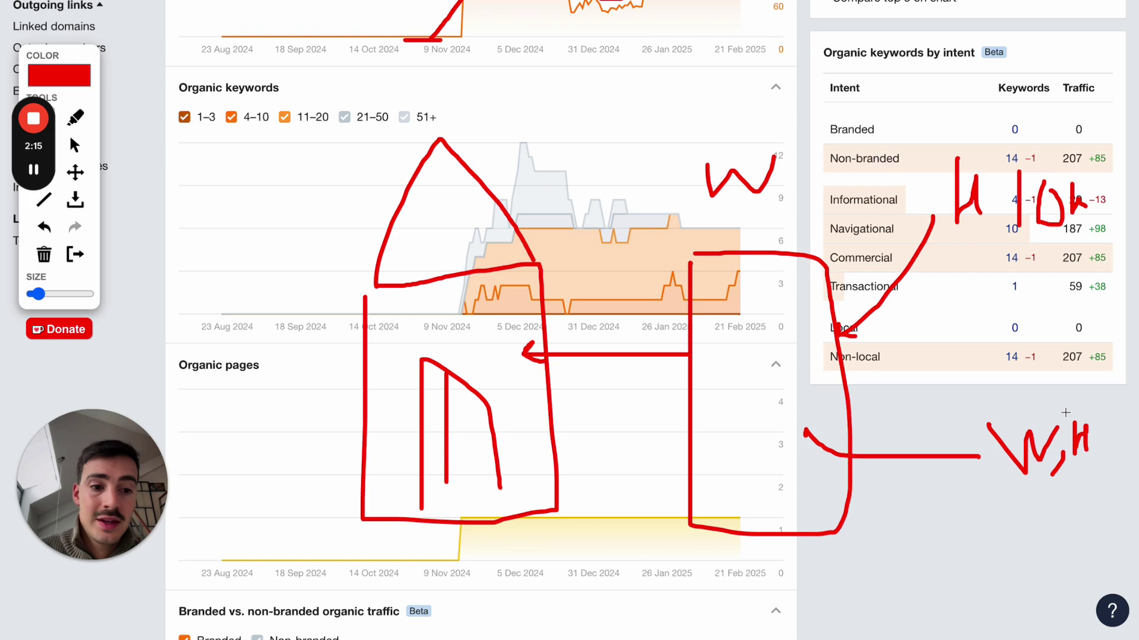
mouse_move(1033, 527)
left_mouse_down()
mouse_move(1034, 589)
mouse_move(1060, 578)
left_mouse_up()
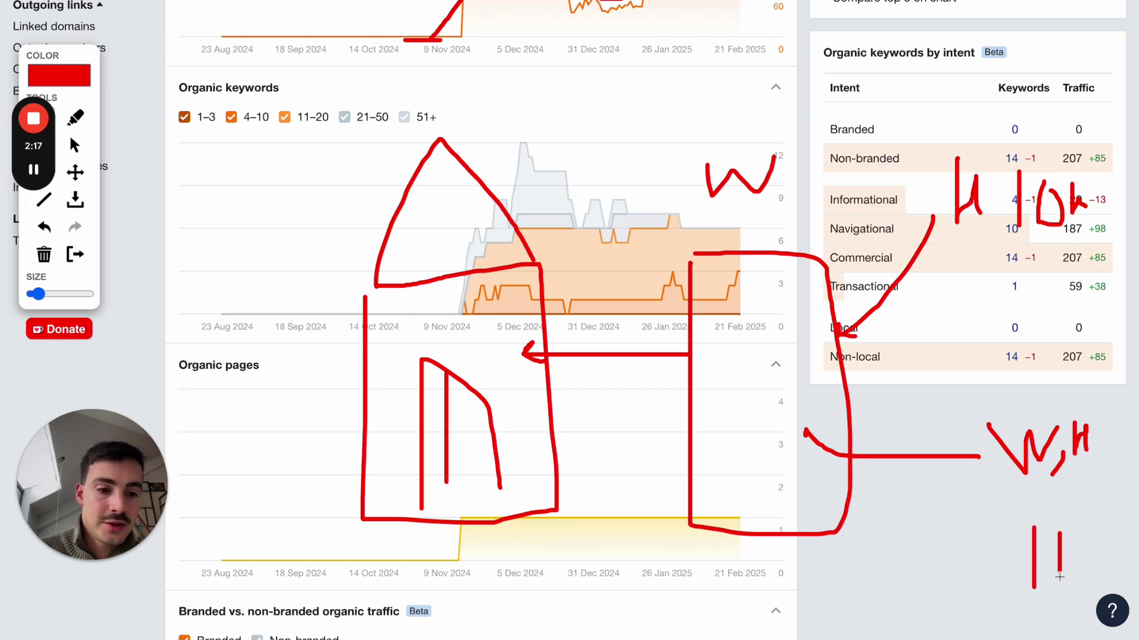
mouse_move(1098, 532)
left_mouse_down()
mouse_move(1081, 571)
mouse_move(1106, 565)
left_mouse_up()
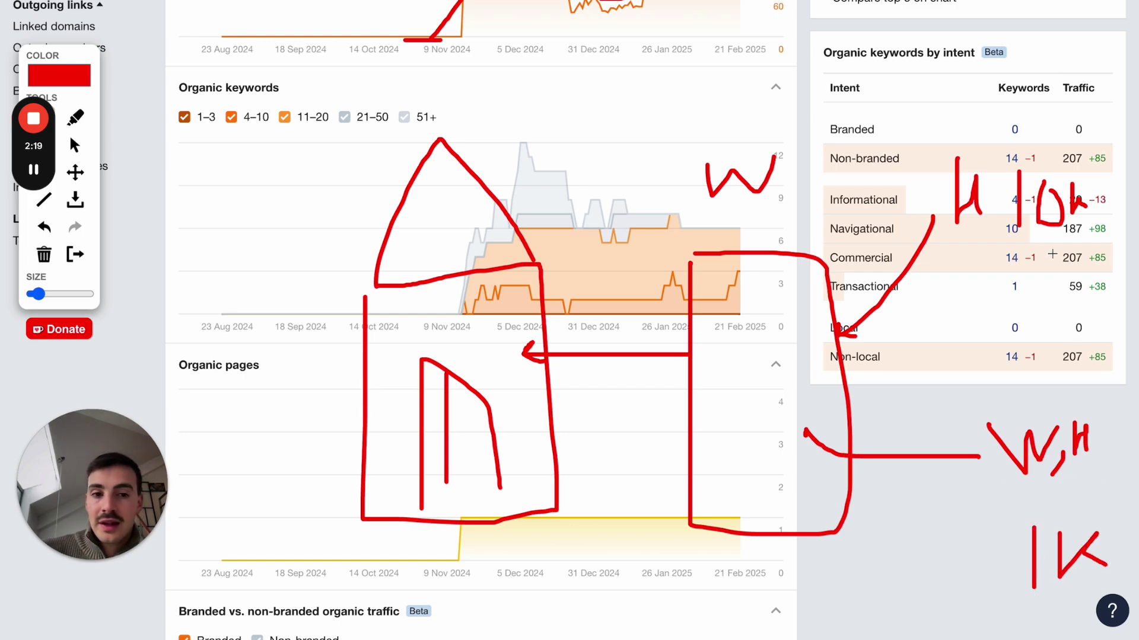
Circle the H and W,H labels, write BI with an arrow, and loop the intent rows.
mouse_move(973, 136)
left_mouse_down()
mouse_move(961, 269)
mouse_move(1005, 148)
mouse_move(981, 134)
left_mouse_up()
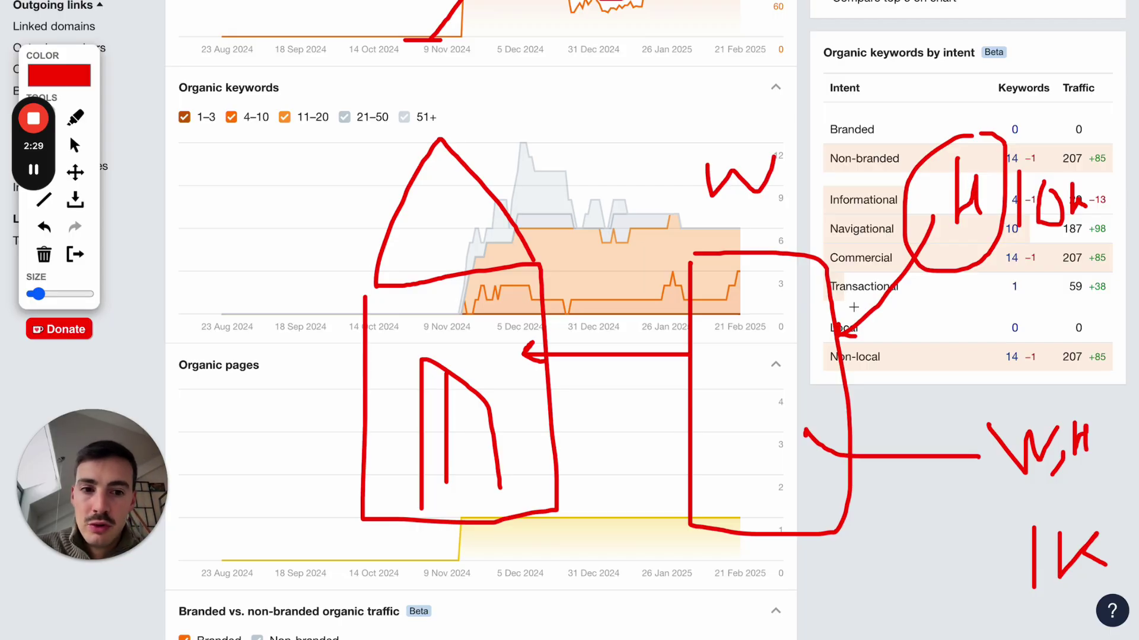
left_click_drag(950, 228, 986, 228)
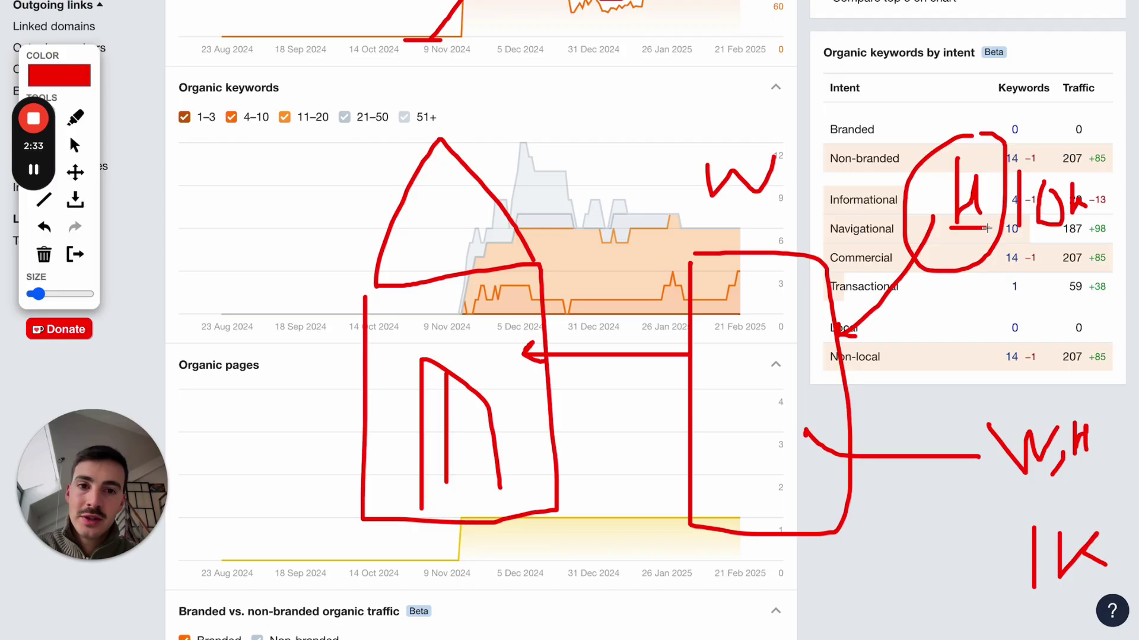
mouse_move(1058, 400)
left_mouse_down()
mouse_move(978, 409)
mouse_move(1041, 500)
mouse_move(1096, 415)
mouse_move(1058, 402)
left_mouse_up()
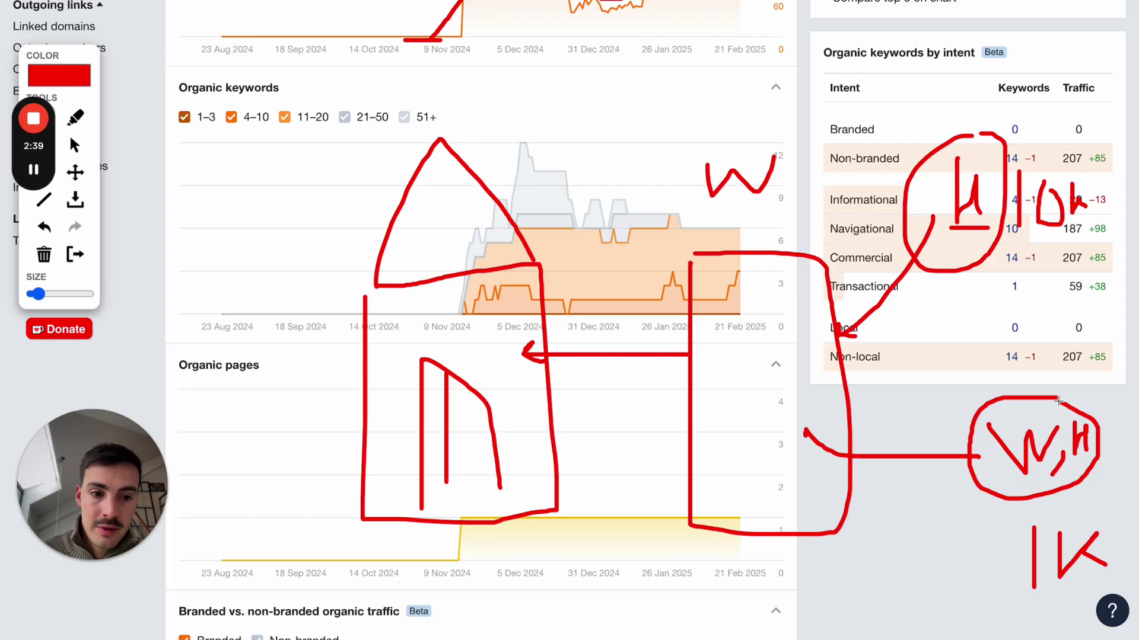
mouse_move(1060, 401)
left_mouse_down()
mouse_move(1064, 394)
mouse_move(970, 424)
mouse_move(1061, 499)
mouse_move(1097, 446)
left_mouse_up()
mouse_move(207, 230)
left_mouse_down()
mouse_move(234, 199)
mouse_move(208, 220)
left_mouse_up()
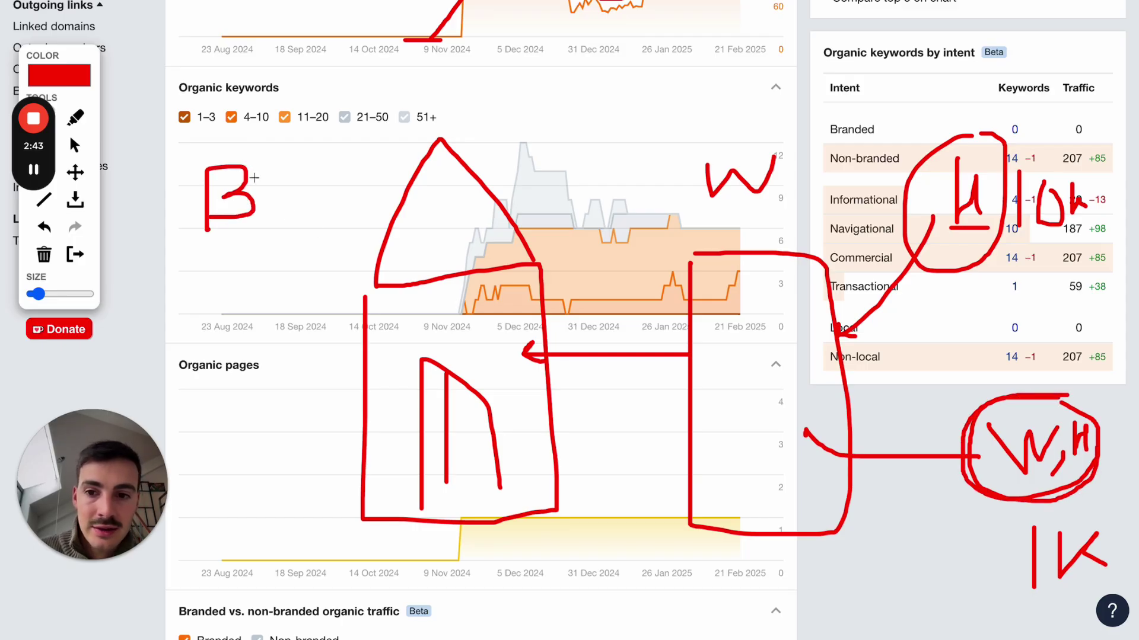
mouse_move(261, 172)
left_mouse_down()
mouse_move(295, 172)
mouse_move(279, 195)
mouse_move(308, 195)
left_mouse_up()
mouse_move(340, 242)
left_mouse_down()
mouse_move(341, 96)
mouse_move(323, 110)
left_mouse_up()
mouse_move(1048, 155)
left_mouse_down()
mouse_move(877, 264)
mouse_move(1056, 172)
left_mouse_up()
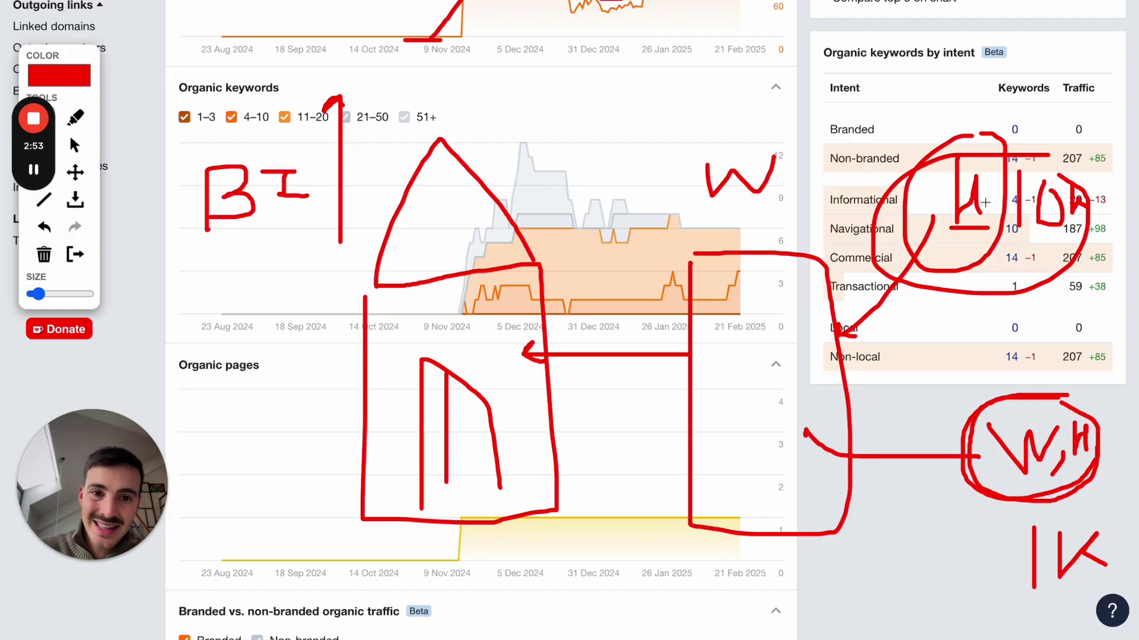
Close the drawing overlay to clear all red annotations.
scroll(985, 203, "up", 10)
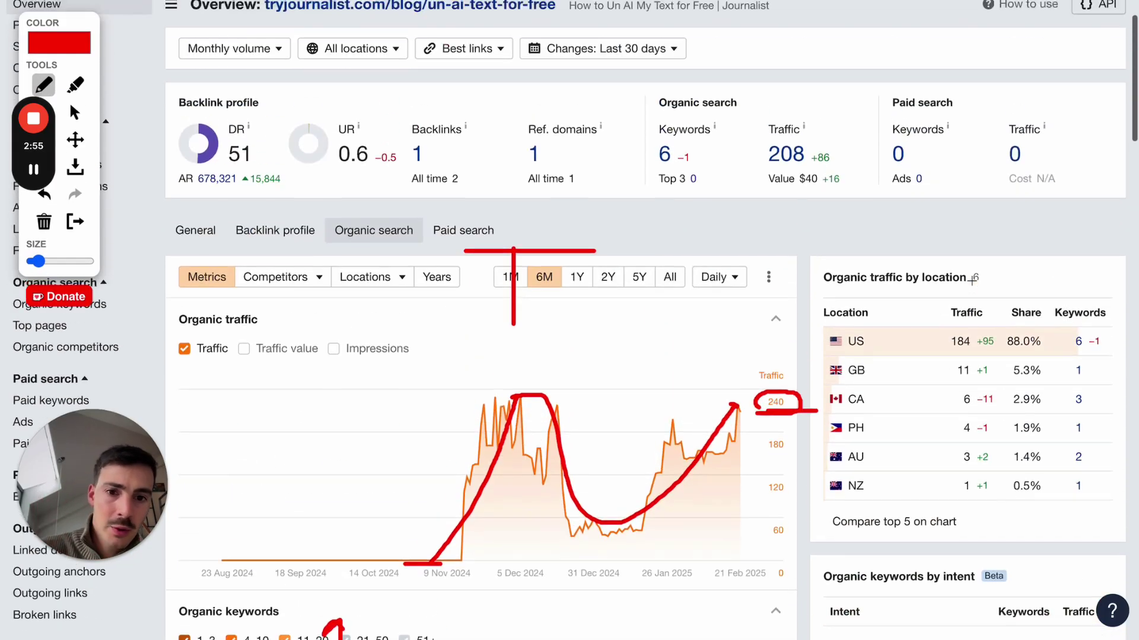
scroll(971, 280, "down", 3)
scroll(971, 280, "up", 2)
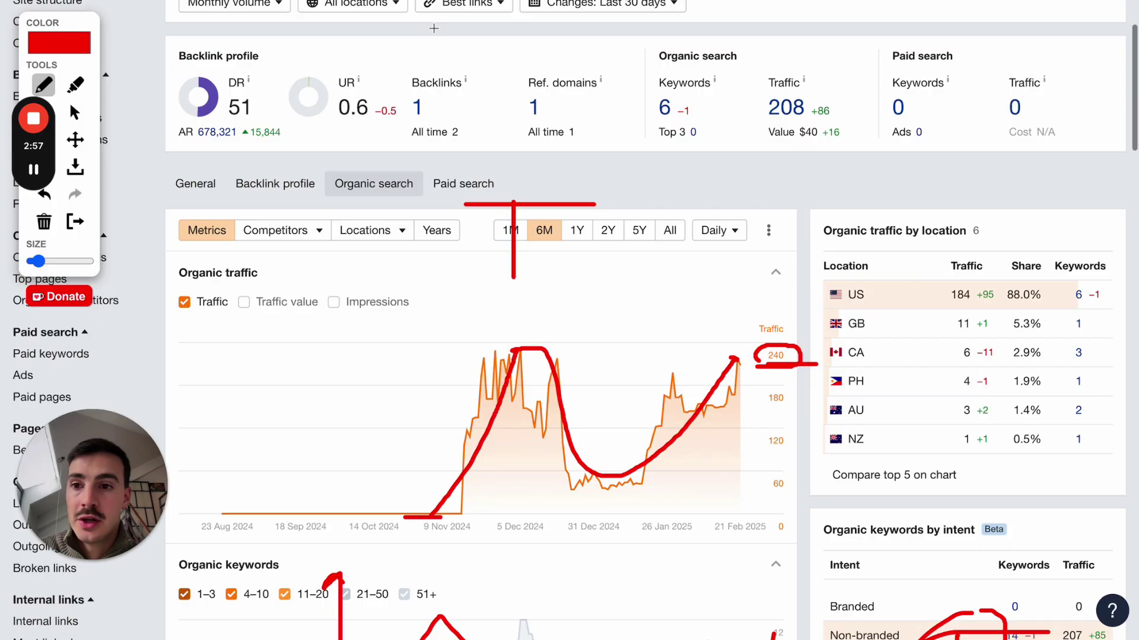
left_click_drag(79, 23, 1042, 121)
left_click(1042, 313)
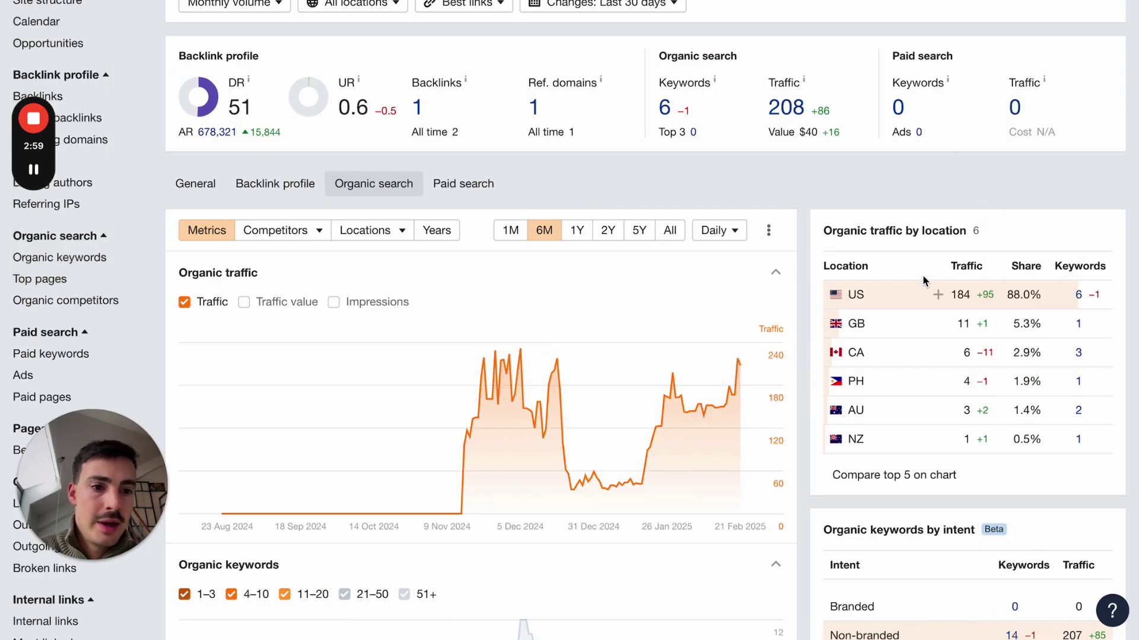
Open the Organic keywords report listing the article's 6 keywords.
scroll(599, 150, "up", 3)
left_click(664, 255)
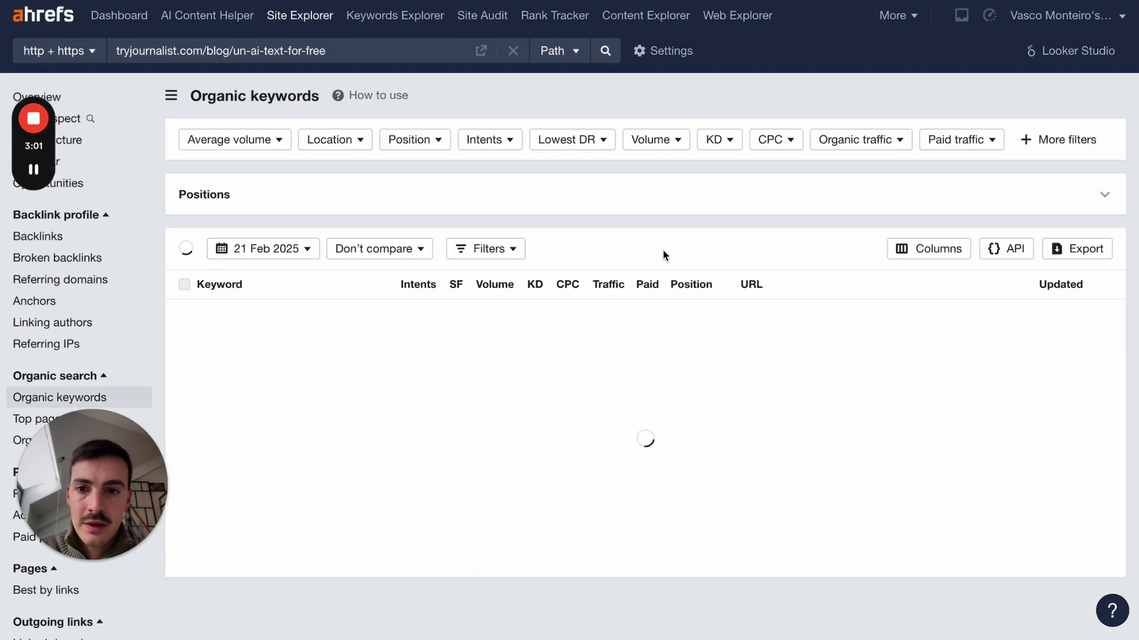
scroll(666, 254, "down", 4)
scroll(280, 157, "up", 1)
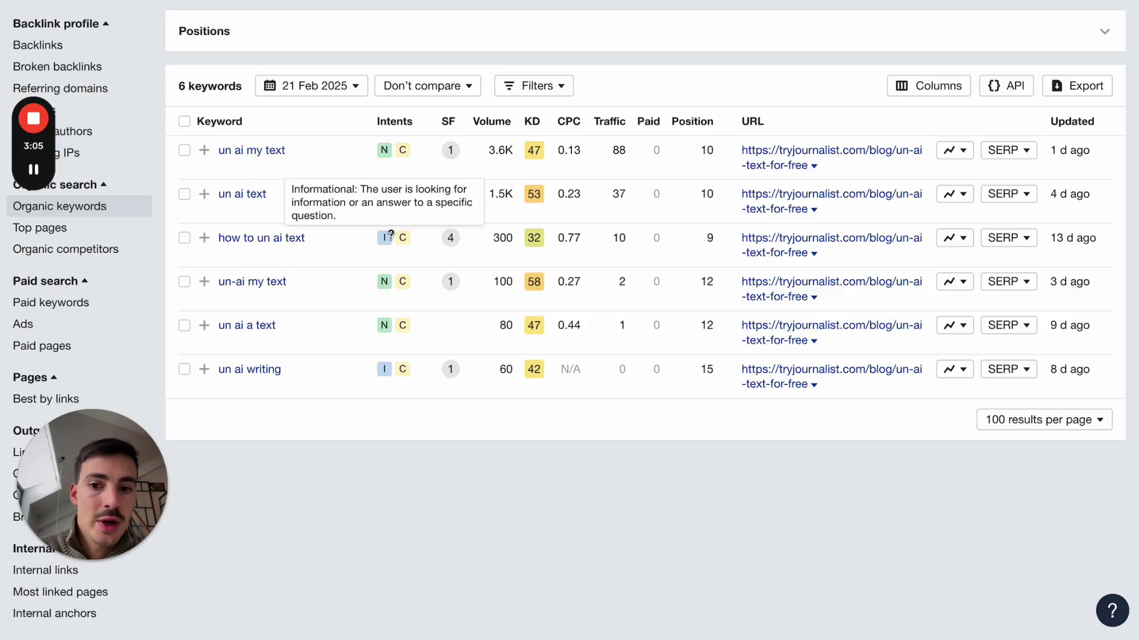
On the Journalist AI blog article, run Un AI My Text on the sample text 'wewerwe'.
key("ctrl+Tab")
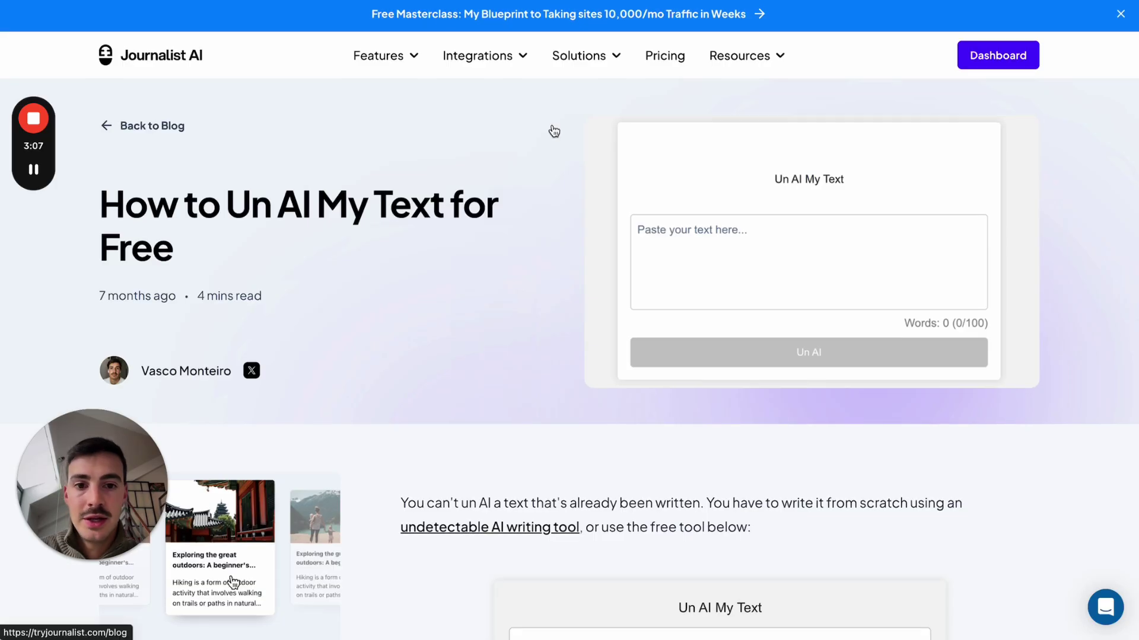
scroll(553, 127, "down", 8)
scroll(652, 249, "up", 2)
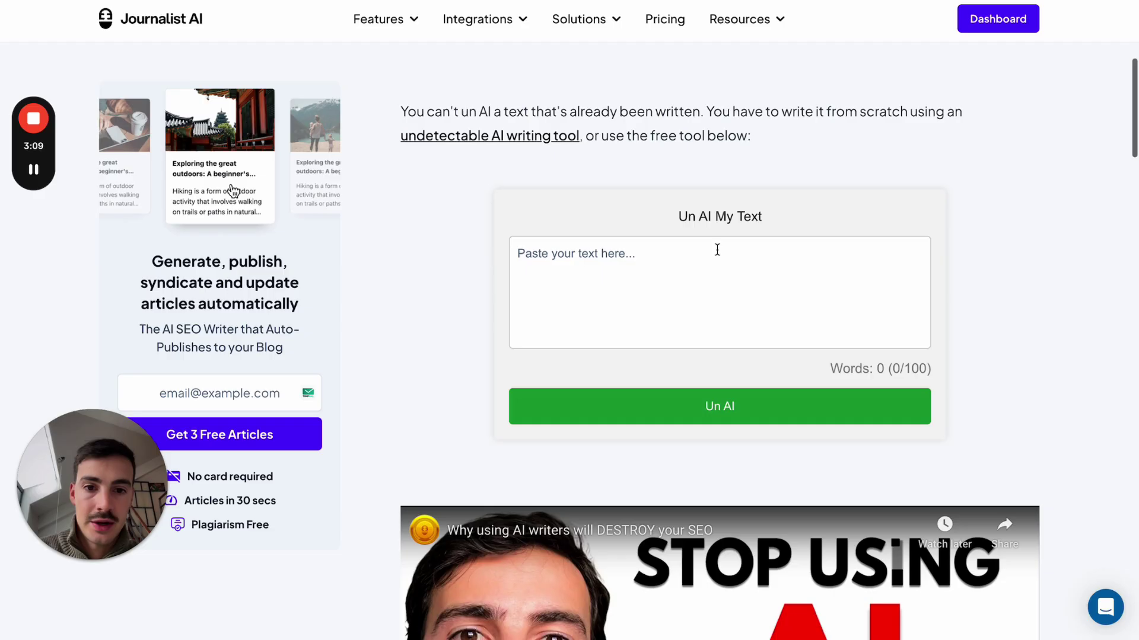
left_click(702, 274)
type("wewerwe")
left_click(761, 419)
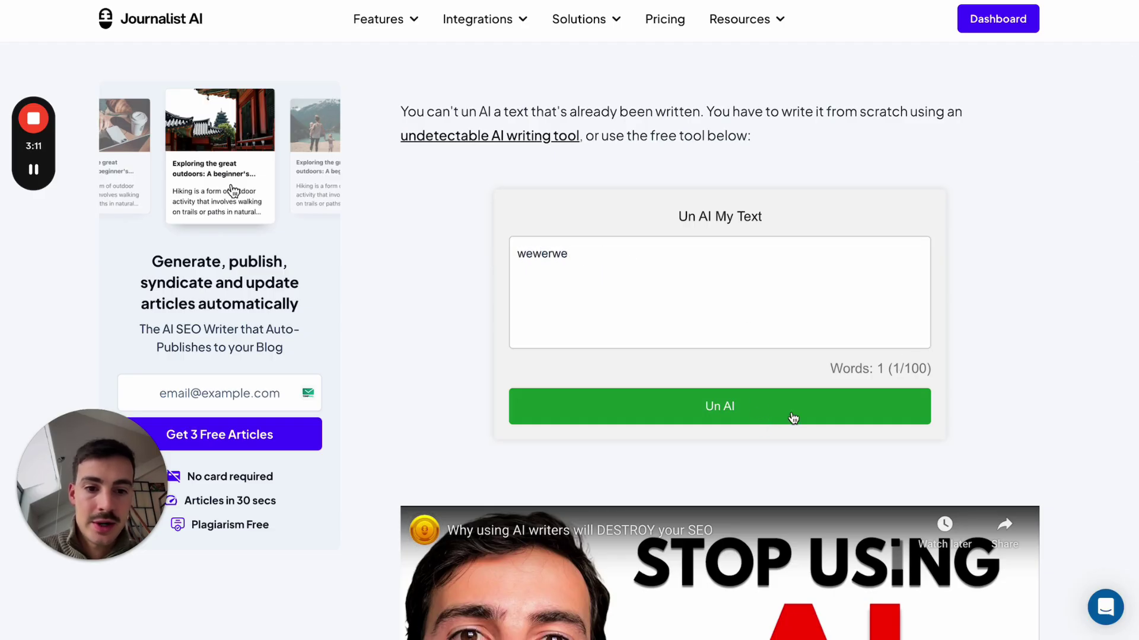
scroll(958, 322, "down", 5)
scroll(961, 323, "down", 20)
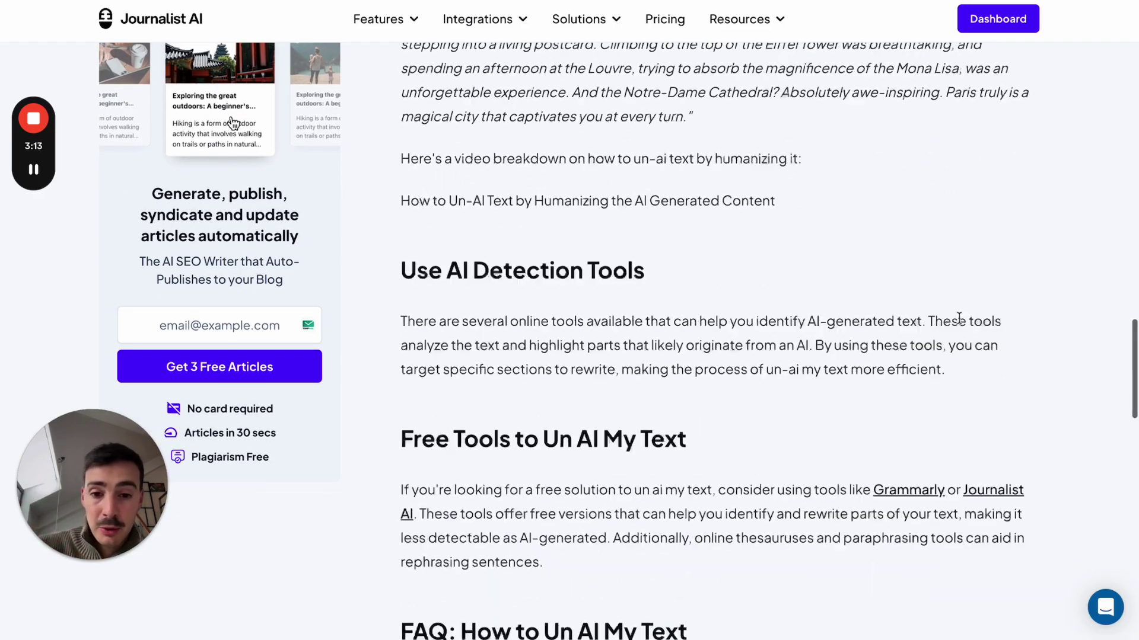
scroll(960, 323, "up", 8)
scroll(960, 323, "down", 1)
scroll(961, 323, "up", 15)
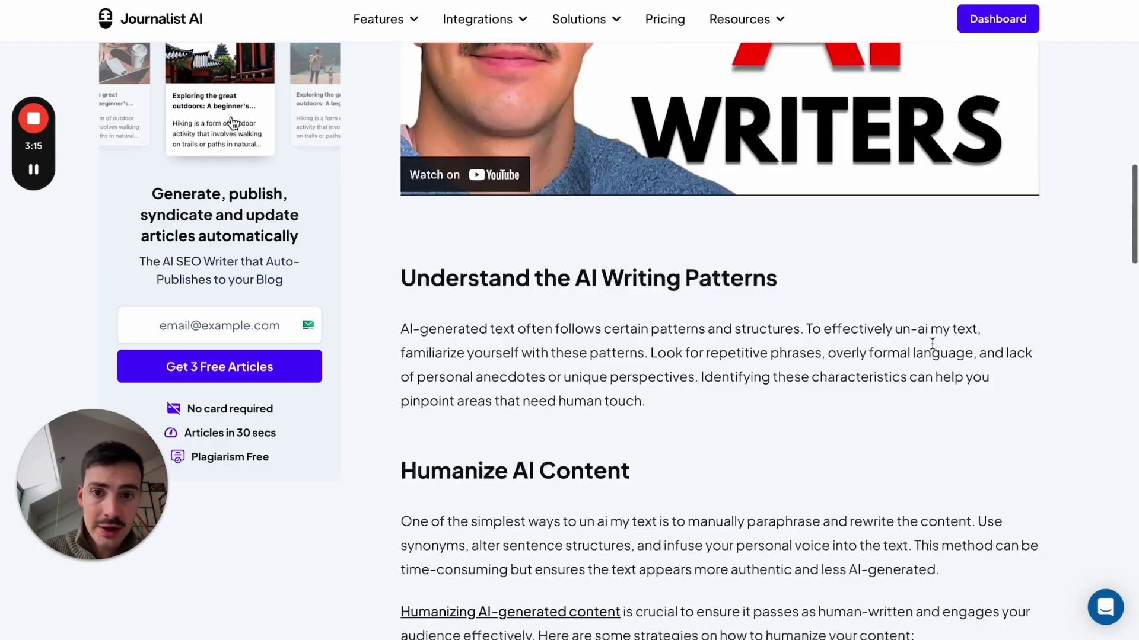
In Ahrefs' Organic keywords table, box the Keyword column and mark 'un ai my text' in red.
left_click(739, 8)
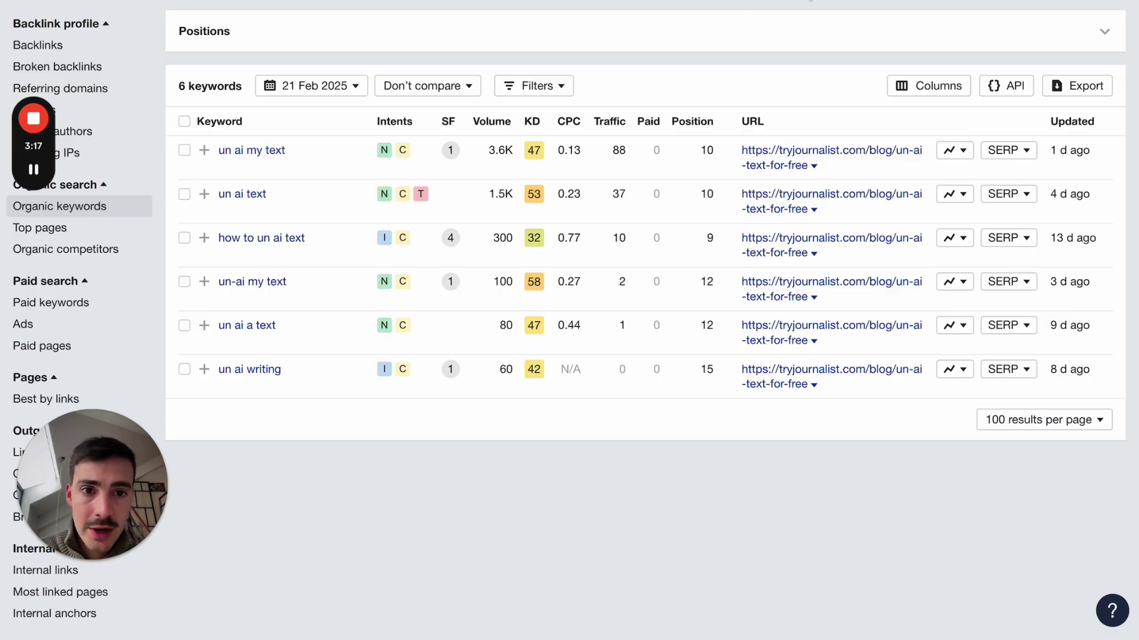
mouse_move(213, 121)
left_mouse_down()
mouse_move(208, 382)
mouse_move(315, 351)
mouse_move(270, 111)
mouse_move(236, 111)
left_mouse_up()
mouse_move(215, 167)
left_mouse_down()
mouse_move(247, 170)
mouse_move(242, 141)
mouse_move(246, 154)
mouse_move(293, 161)
left_mouse_up()
left_click(234, 134)
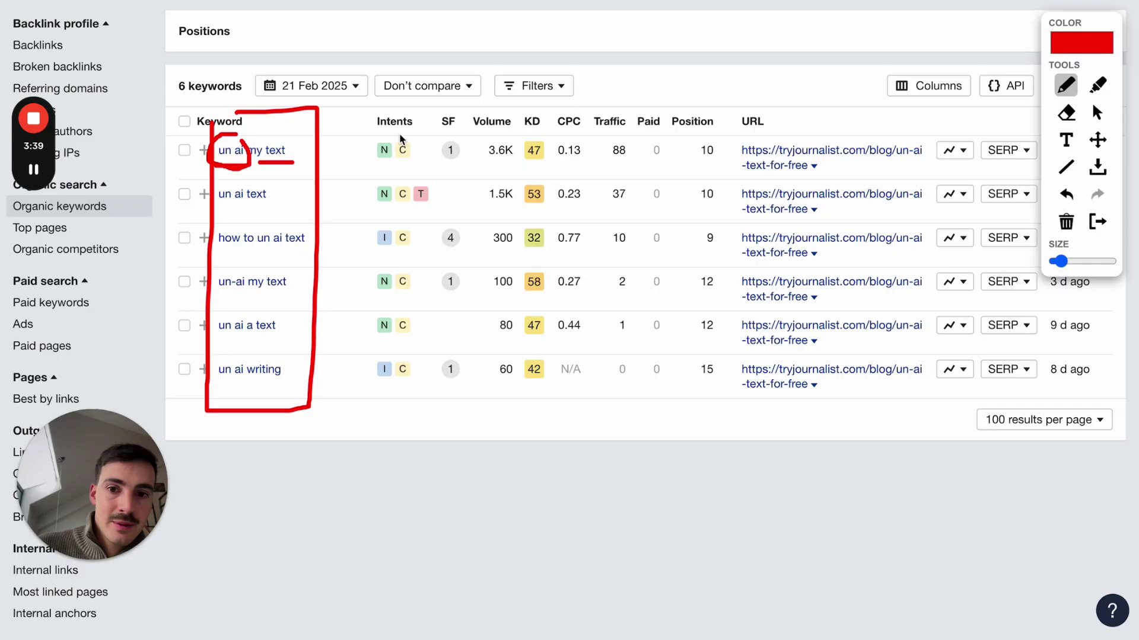
Mark the Intents, Position and URL columns in red, then clear the annotations.
left_click_drag(392, 86, 392, 574)
mouse_move(724, 156)
left_mouse_down()
mouse_move(717, 113)
mouse_move(747, 169)
left_mouse_up()
mouse_move(797, 27)
left_mouse_down()
mouse_move(812, 28)
mouse_move(831, 145)
mouse_move(864, 140)
left_mouse_up()
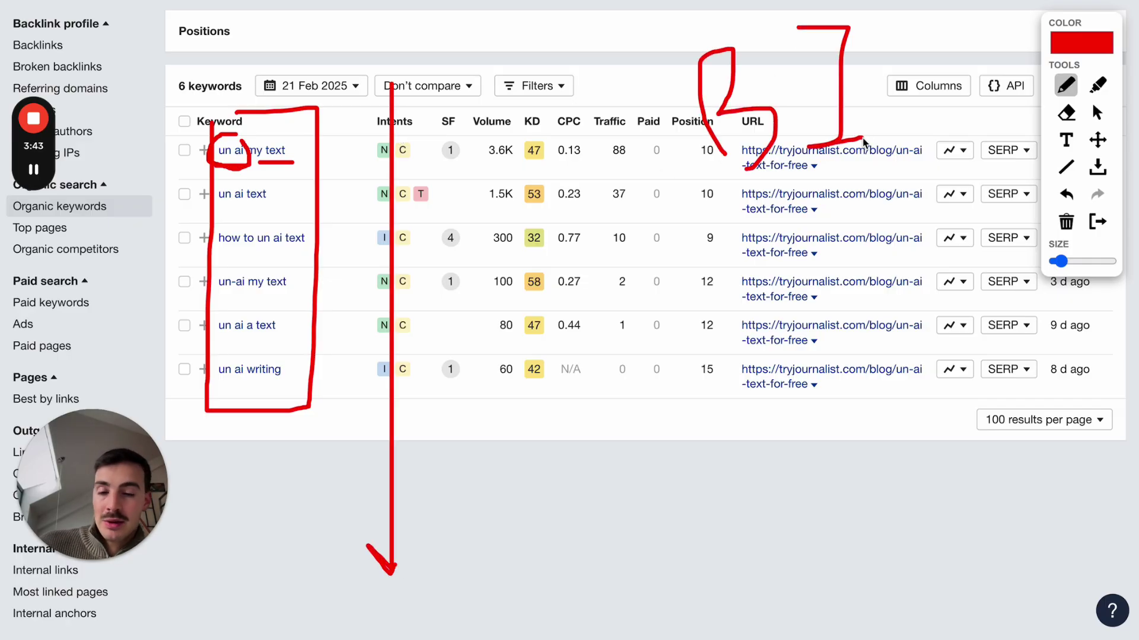
left_click(1097, 222)
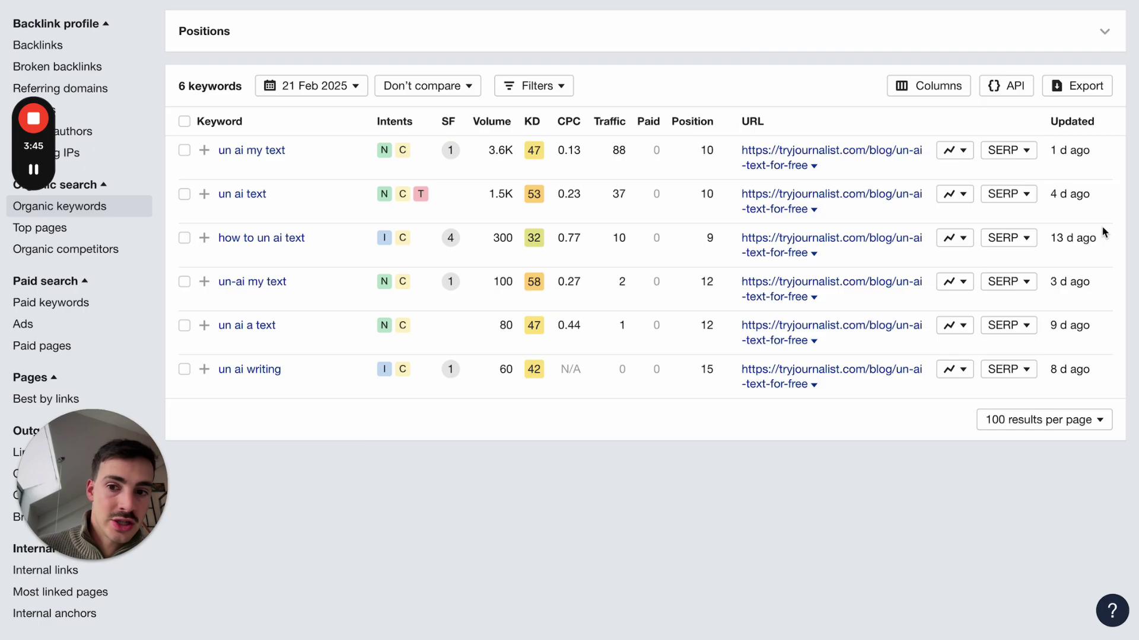
Open the blog page's Overview report in Ahrefs and show its organic search charts.
key("ctrl+Tab")
key("ctrl+Tab")
key("ctrl+Tab")
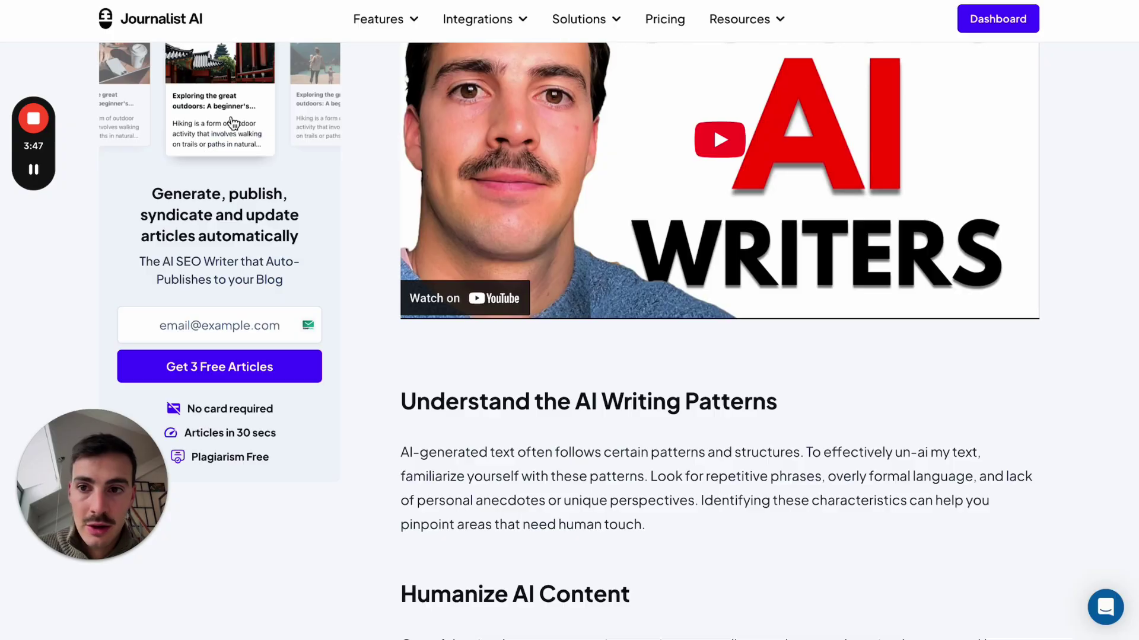
key("ctrl+Tab")
scroll(138, 74, "up", 4)
scroll(138, 74, "down", 1)
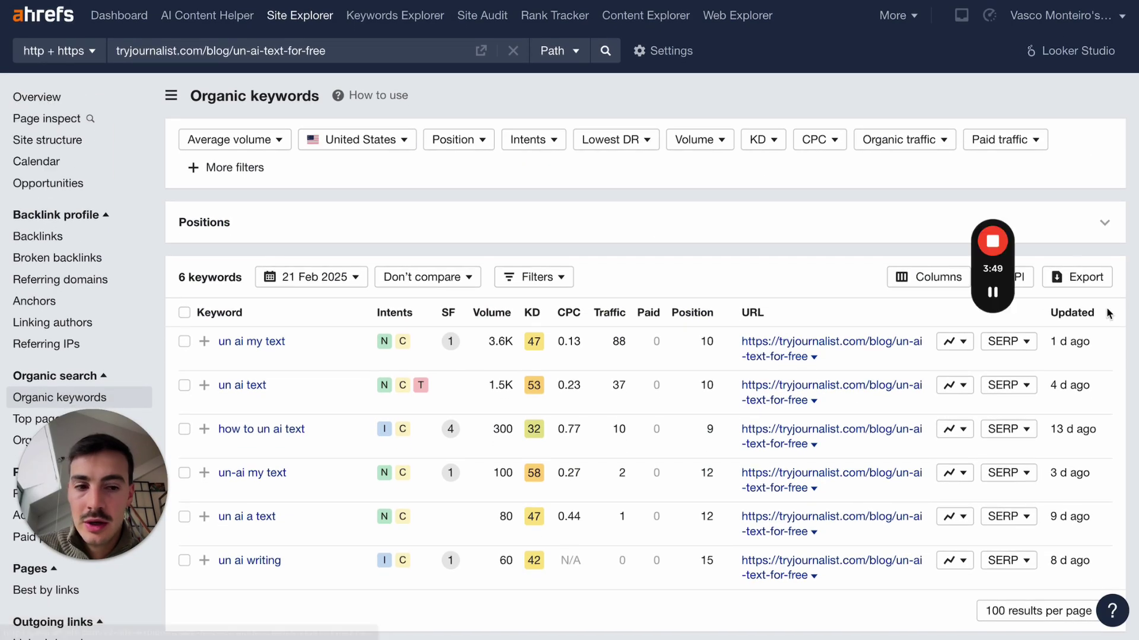
left_click(117, 100)
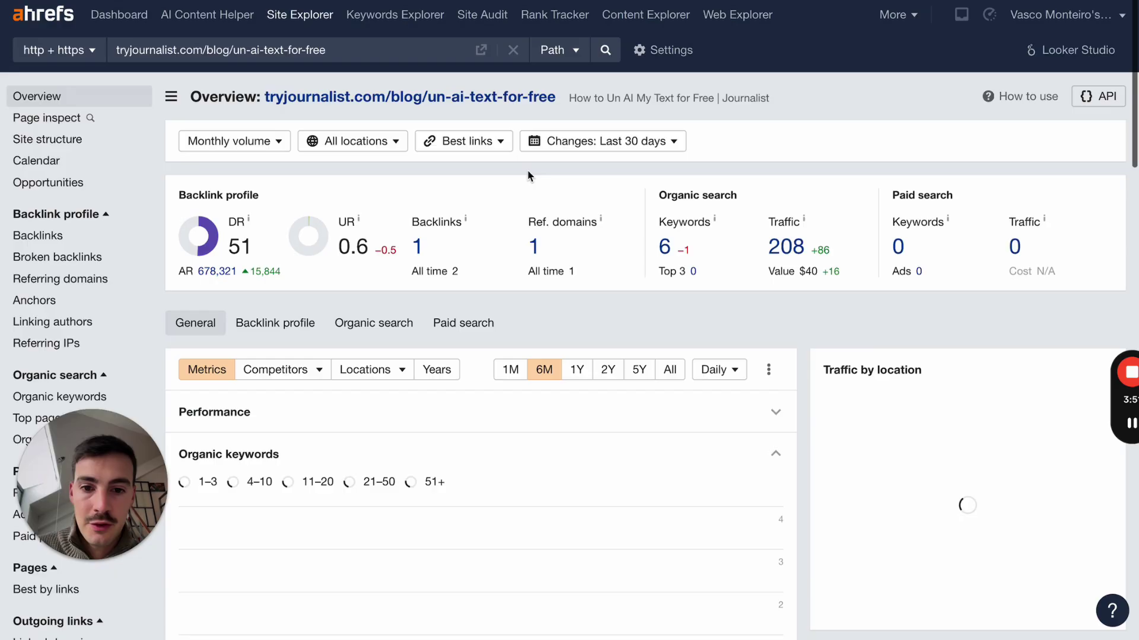
scroll(338, 196, "down", 3)
left_click(341, 186)
scroll(341, 197, "down", 2)
scroll(341, 197, "down", 1)
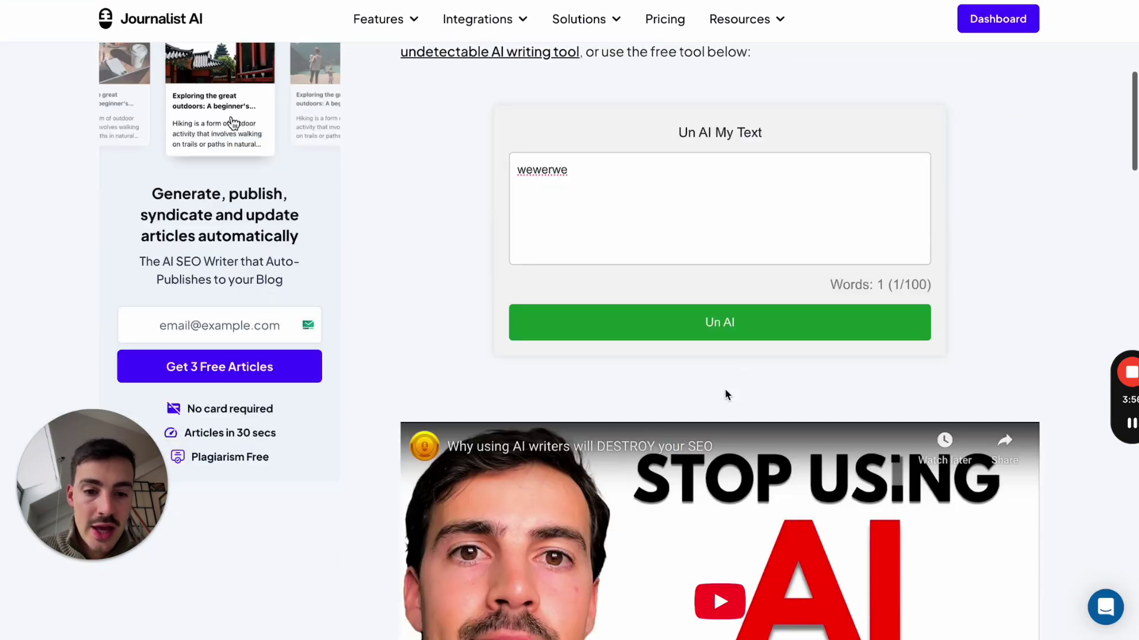
Delete the test text from the Un AI My Text box on the blog article.
left_click(737, 231)
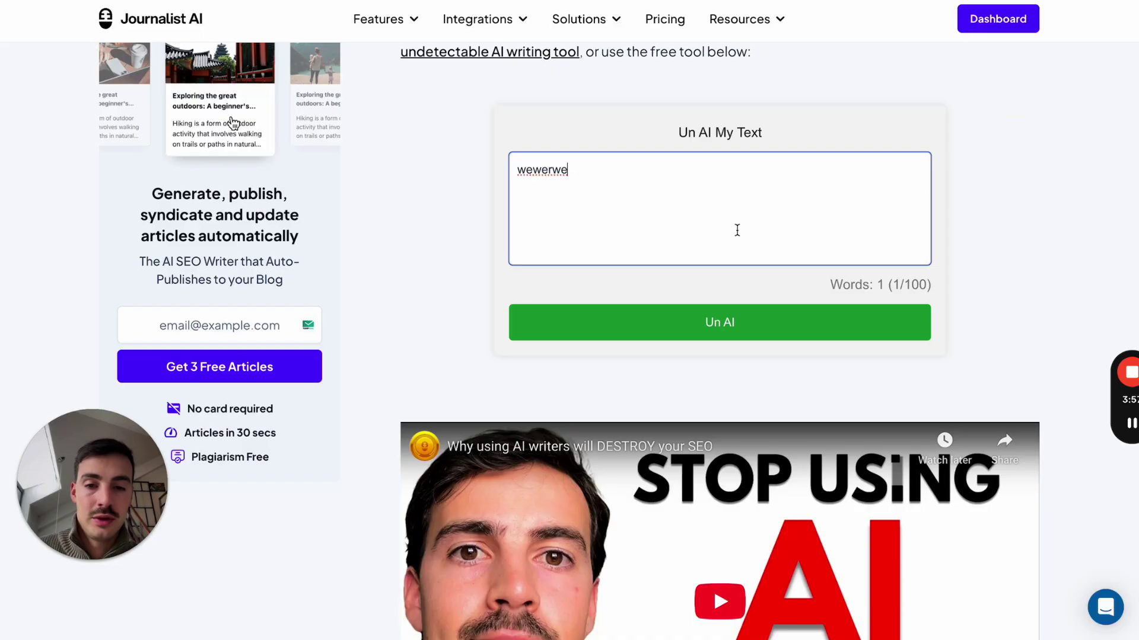
key("ctrl+a")
key("BackSpace")
scroll(795, 201, "up", 1)
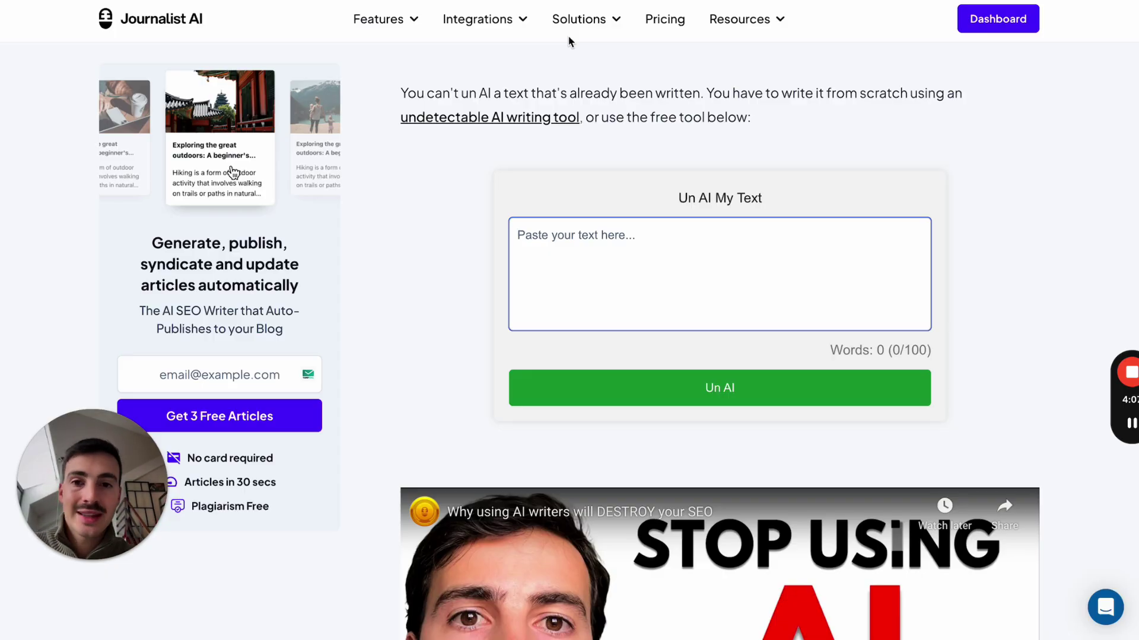
scroll(569, 45, "down", 6)
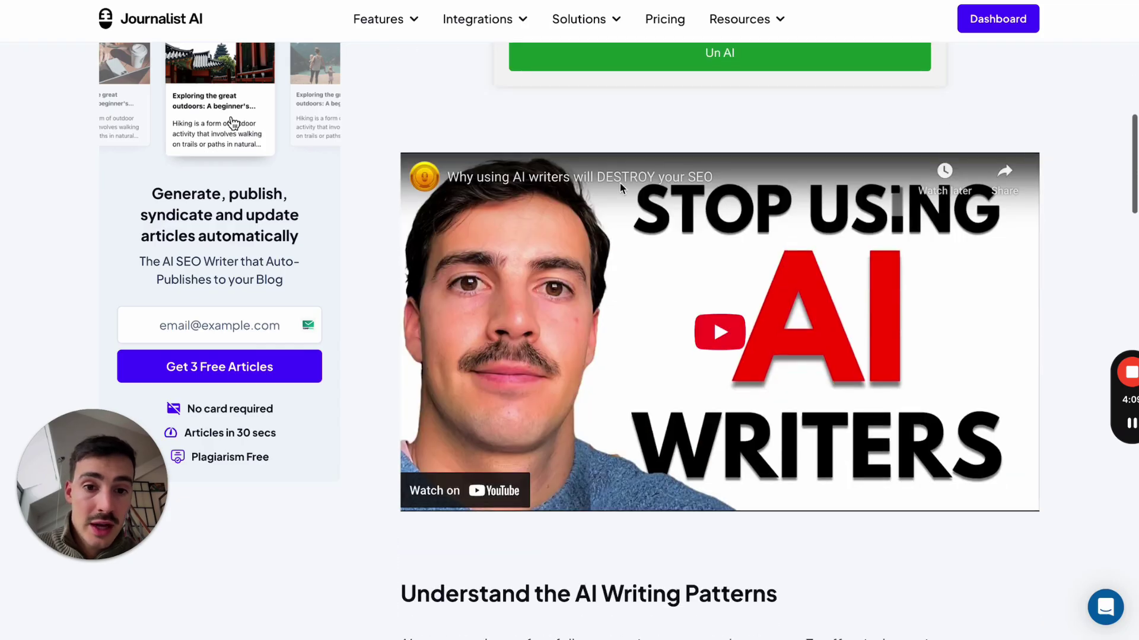
scroll(620, 183, "up", 6)
Look over the emptied Un AI My Text tool on the article, then open a new tab.
left_click(623, 230)
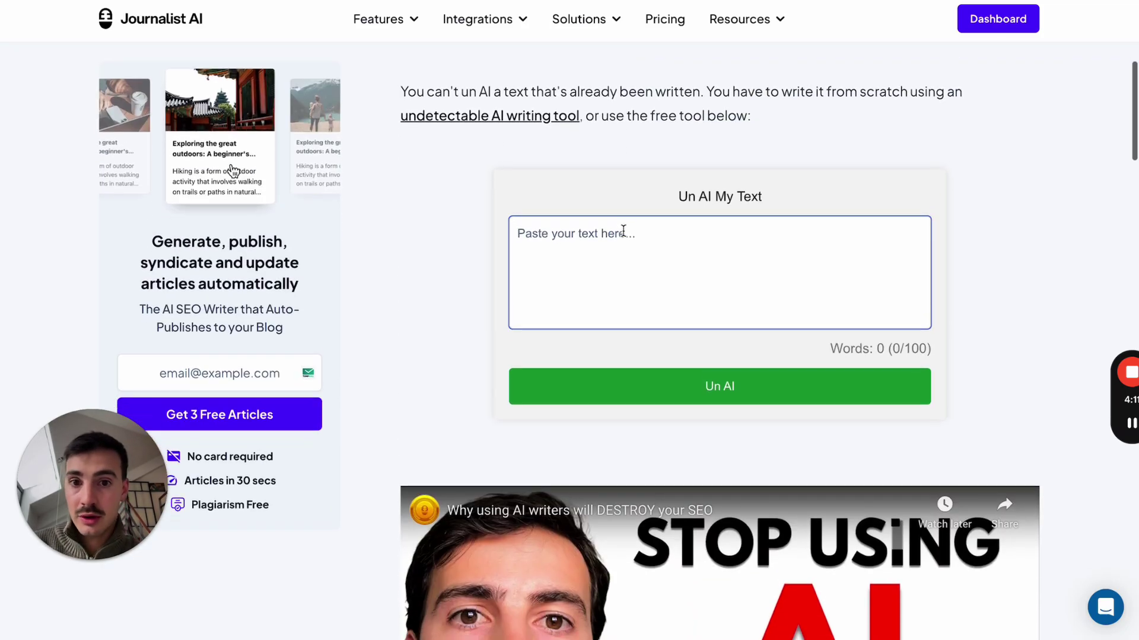
scroll(536, 127, "down", 20)
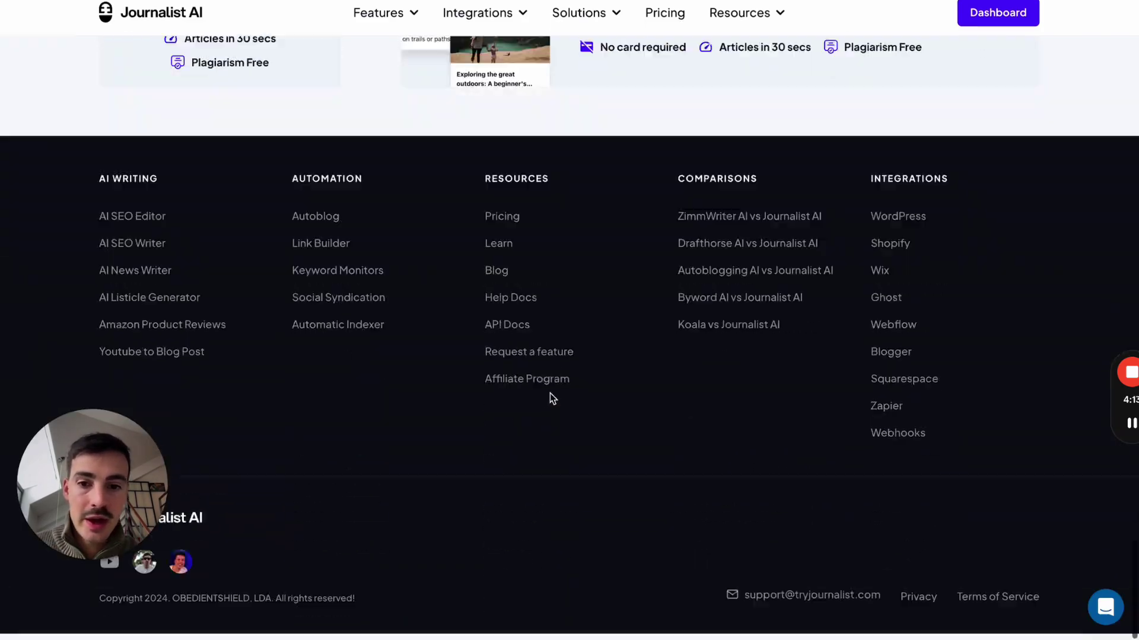
scroll(550, 393, "up", 12)
left_click_drag(879, 148, 447, 412)
scroll(791, 149, "up", 15)
scroll(471, 335, "down", 20)
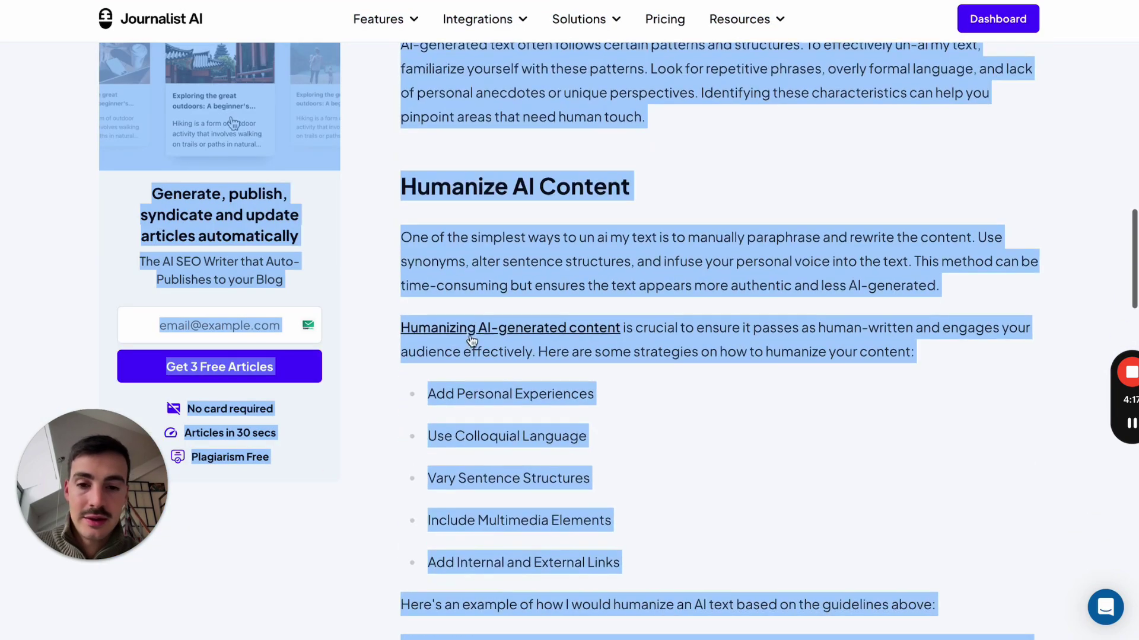
scroll(471, 339, "down", 8)
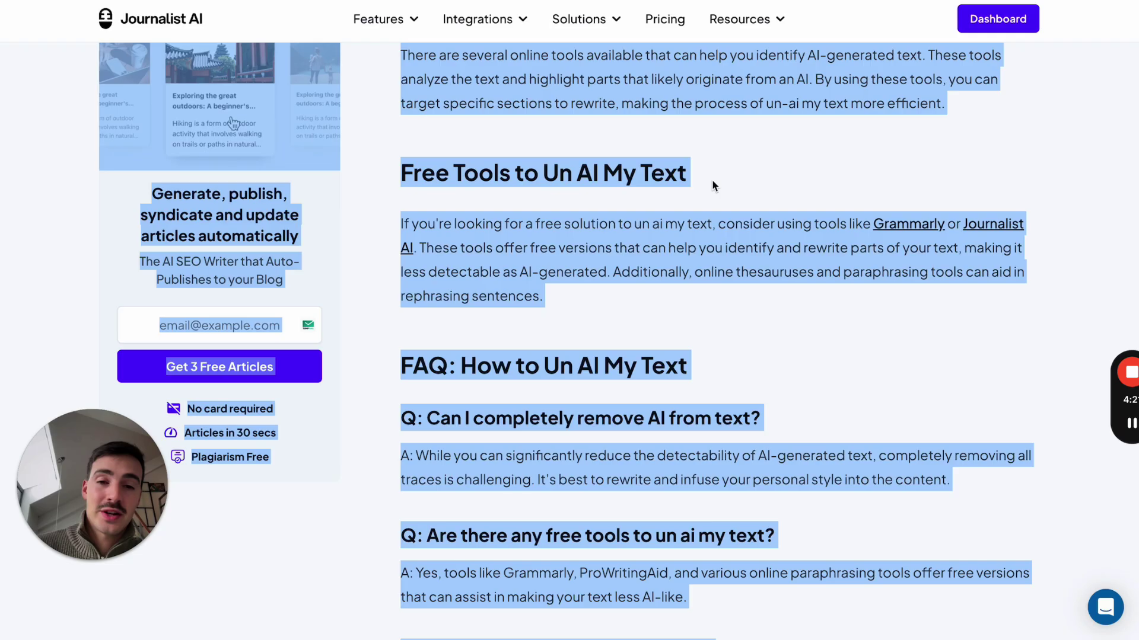
scroll(713, 186, "up", 10)
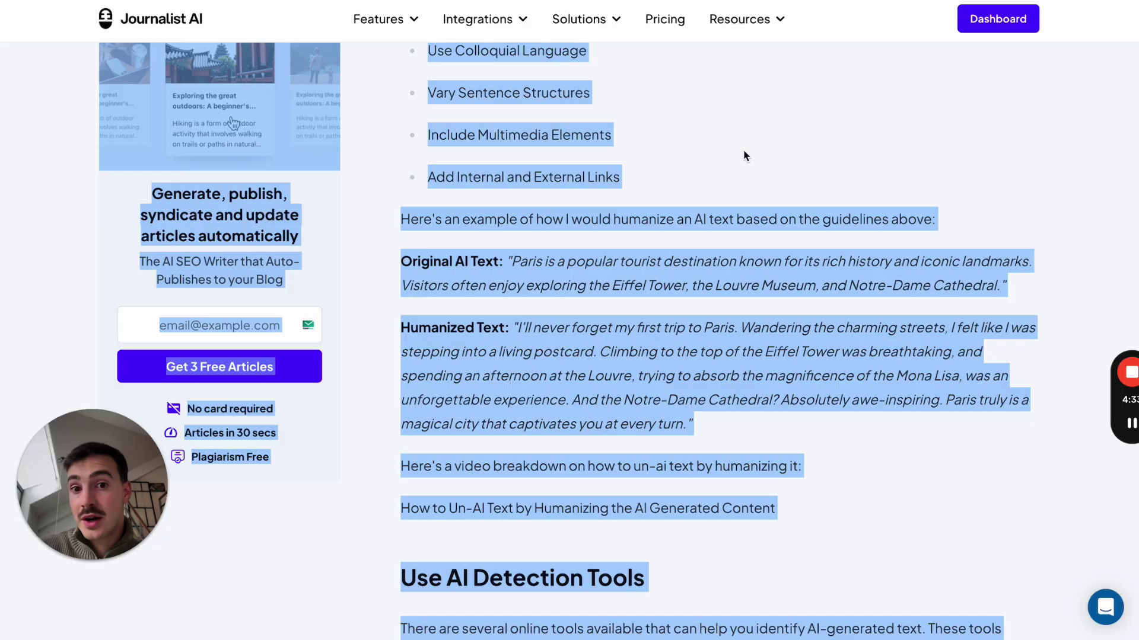
scroll(744, 152, "up", 10)
scroll(744, 152, "up", 10)
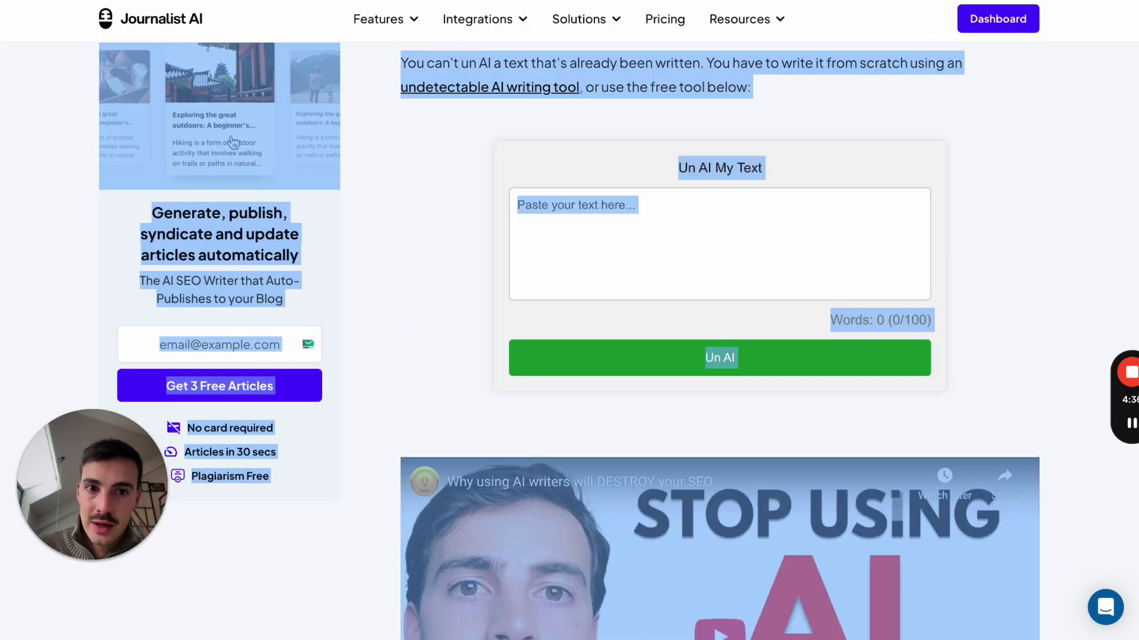
key("super+t")
Go to YouTube and search for 'journalist ai'.
key("Return")
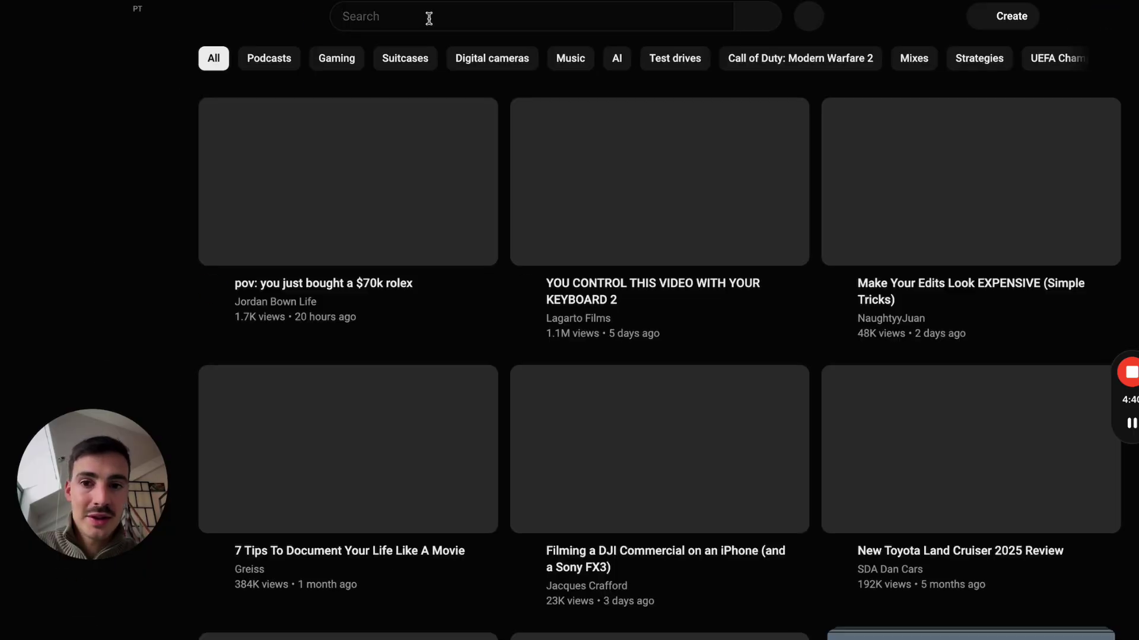
left_click(427, 16)
type("va")
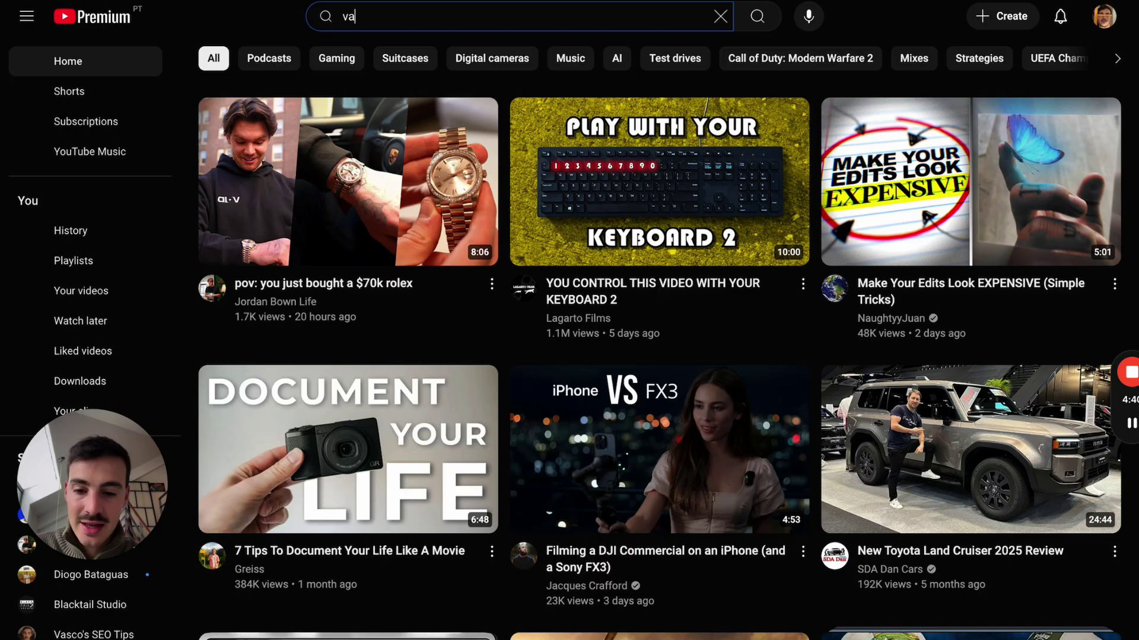
type("sco seo tui")
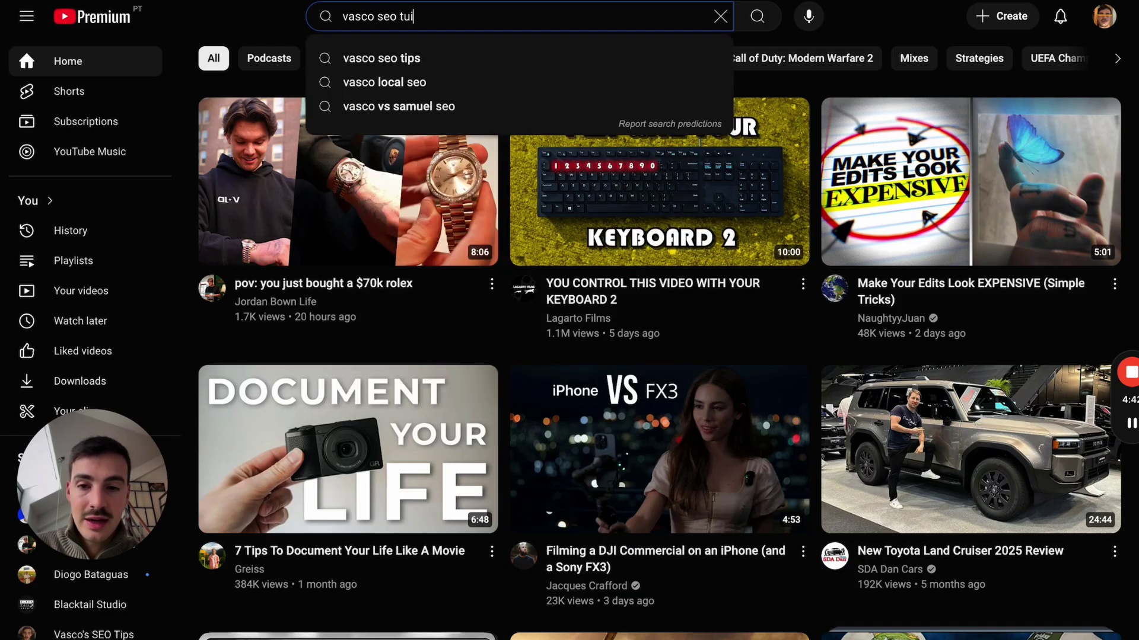
key("BackSpace")
key("BackSpace")
type("i")
key("ctrl+a")
type("journalist ai")
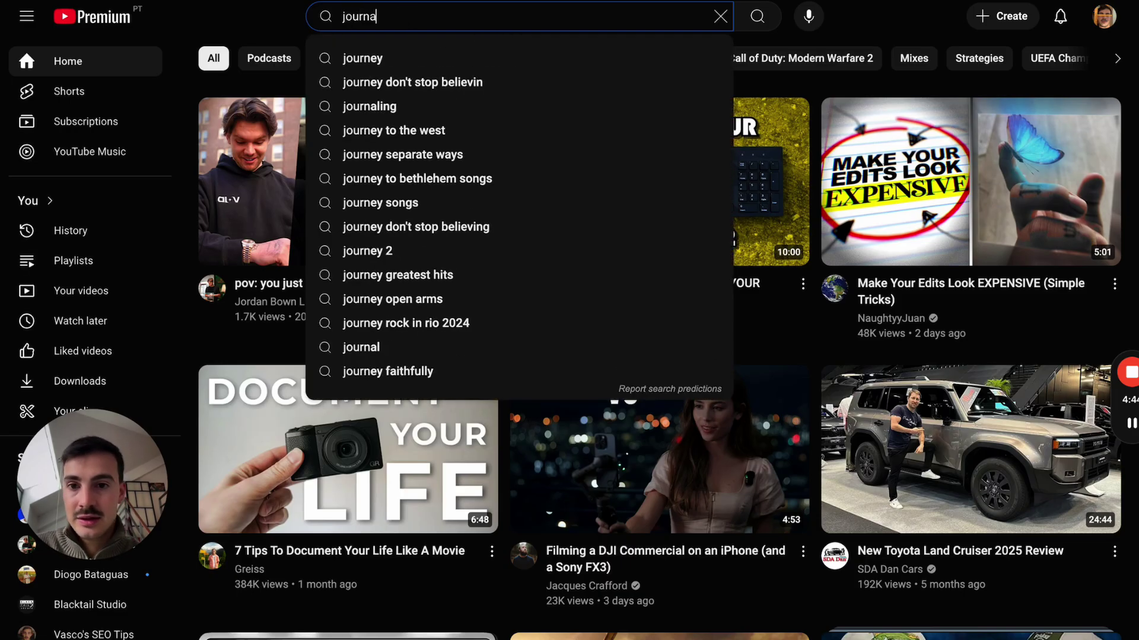
key("Return")
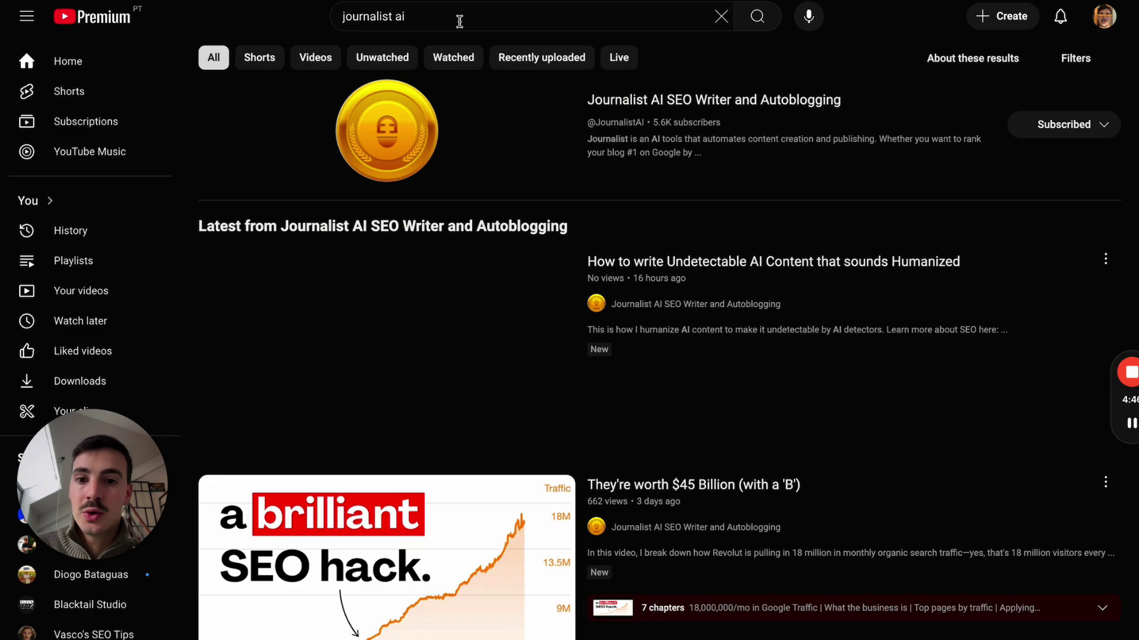
Play the Journalist AI channel's Humanizing AI Content video and seek to its whiteboard section.
left_click(395, 151)
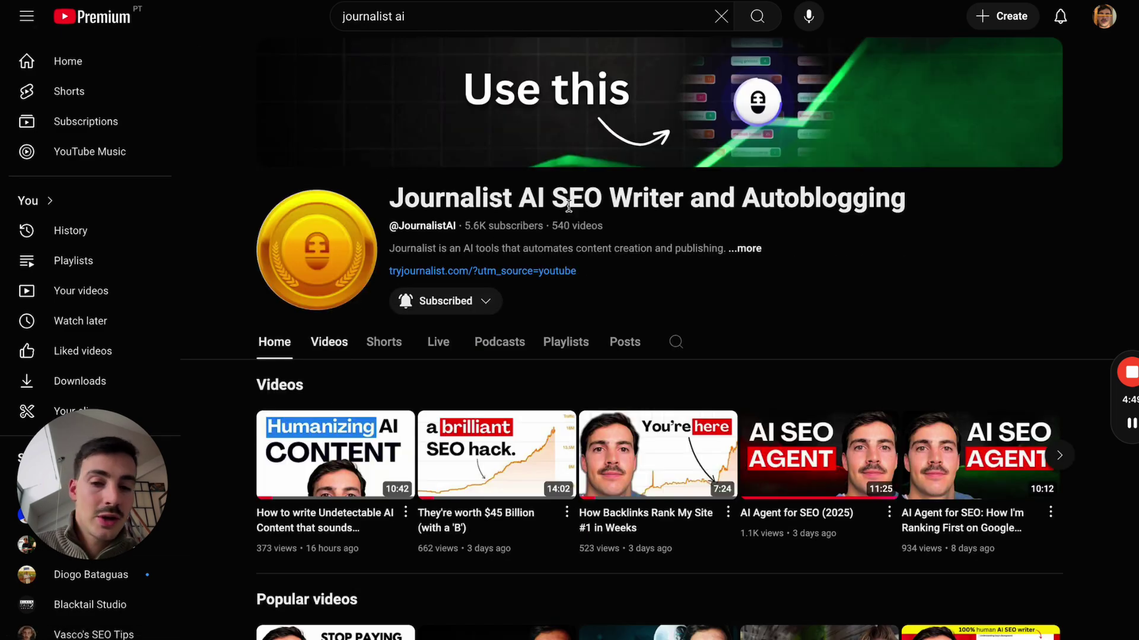
left_click(332, 339)
scroll(571, 213, "down", 3)
left_click(278, 189)
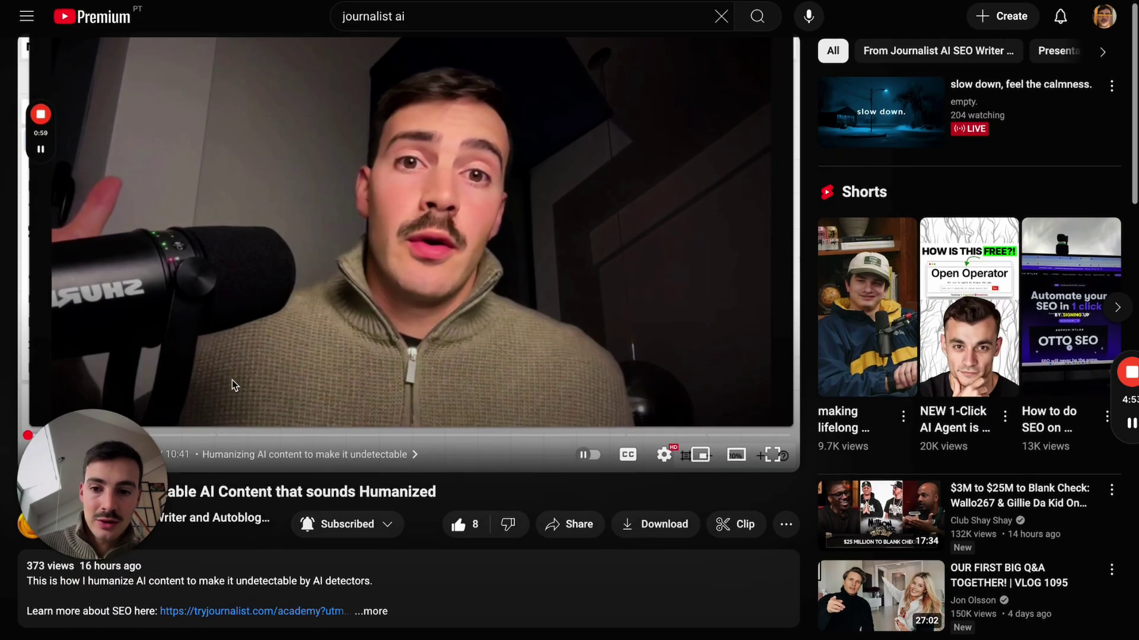
scroll(232, 379, "down", 1)
left_click(272, 390)
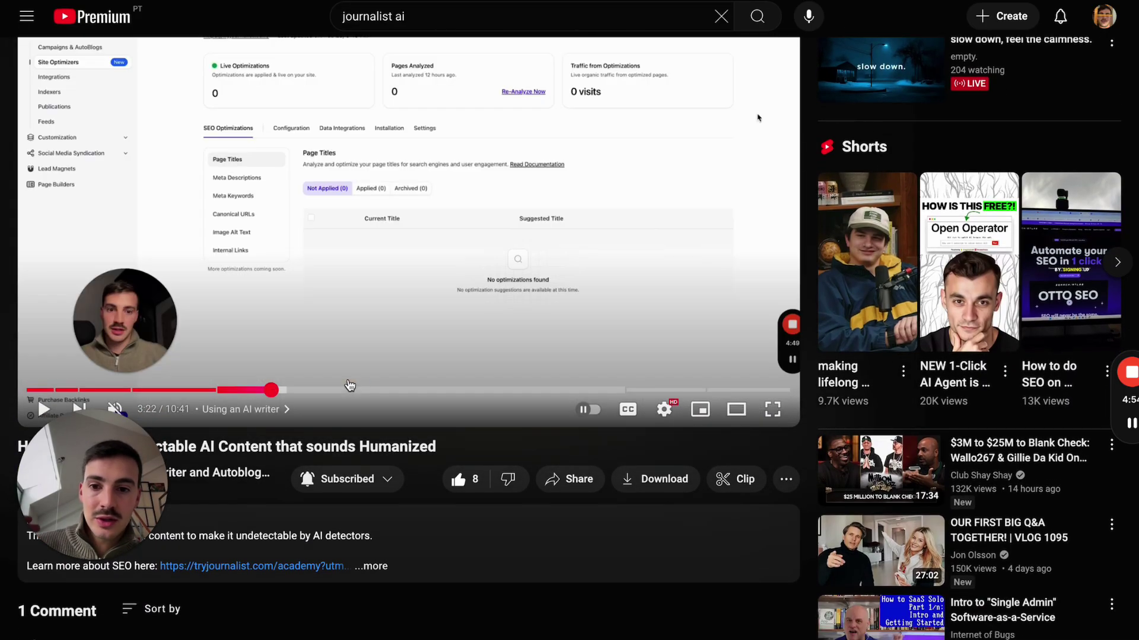
left_click(376, 390)
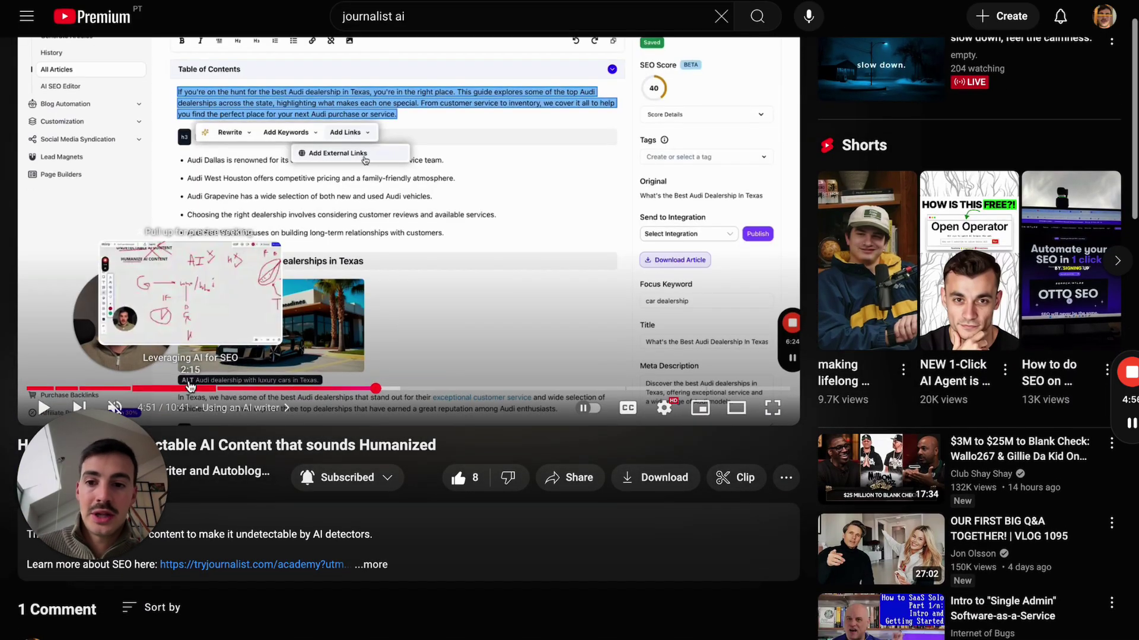
left_click(184, 389)
Check Ahrefs and the Journalist AI blog article, clearing the page-wide text selection.
key("ctrl+Tab")
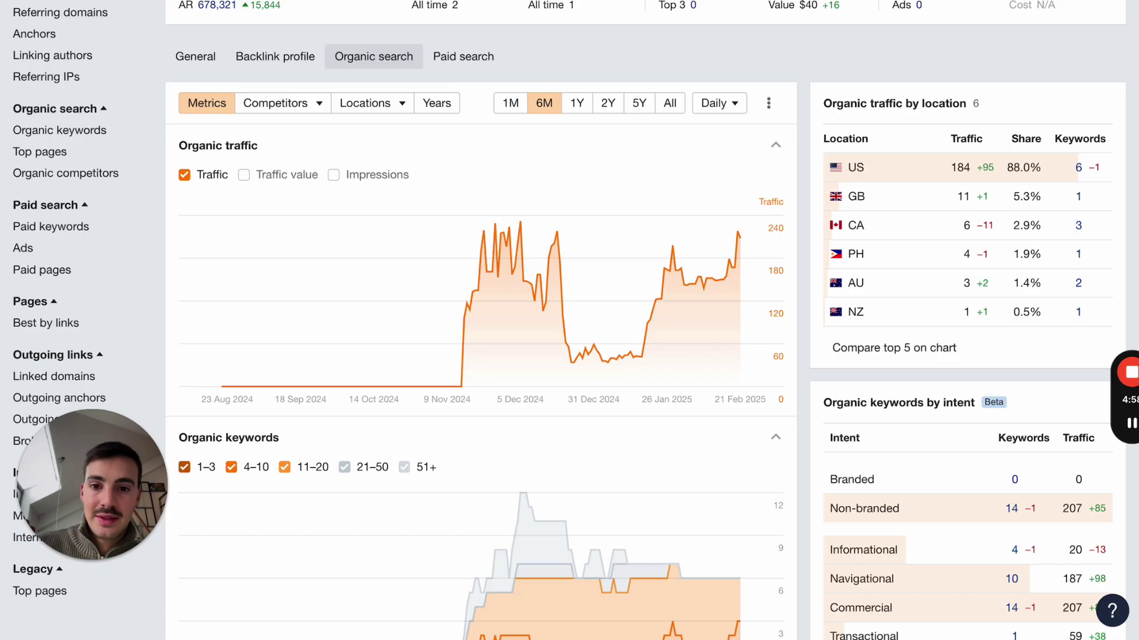
scroll(359, 148, "up", 3)
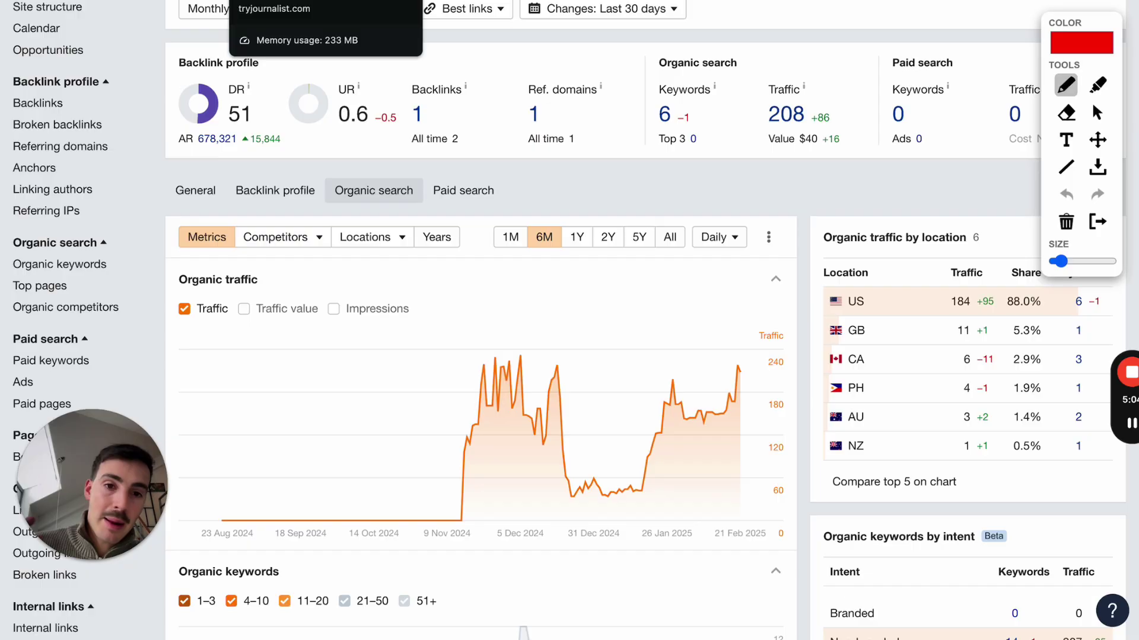
key("ctrl+Tab")
scroll(663, 209, "up", 3)
left_click(785, 249)
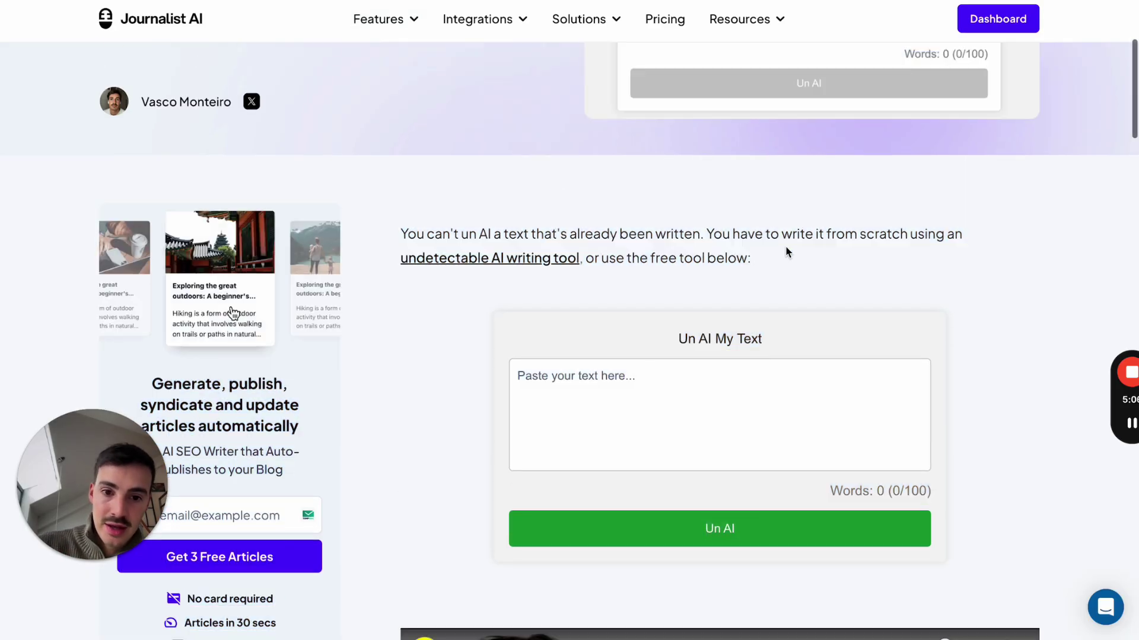
scroll(785, 247, "down", 3)
scroll(782, 320, "down", 4)
scroll(785, 308, "down", 5)
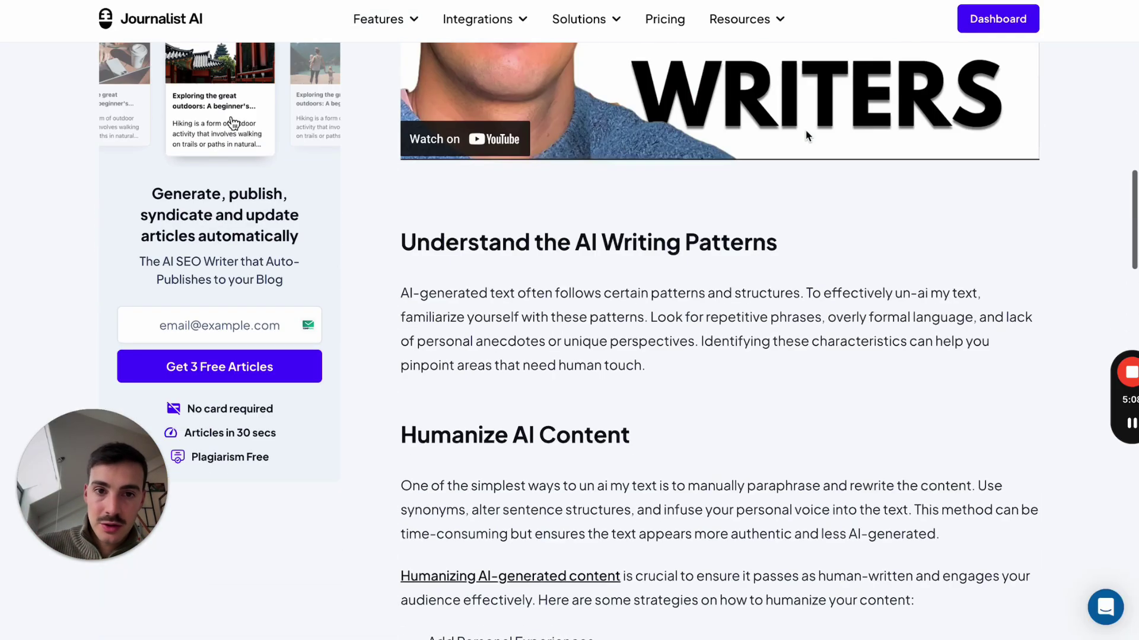
Look over the YouTube video and the generated article preview, then return to Ahrefs.
key("ctrl+Tab")
scroll(444, 244, "down", 1)
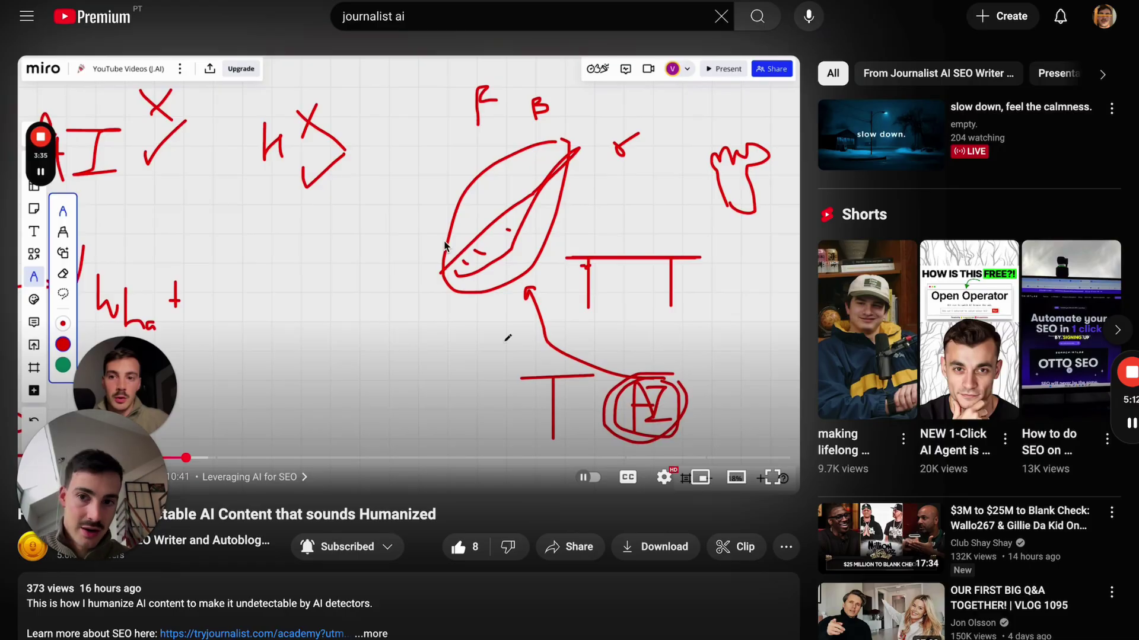
key("ctrl+shift+Tab")
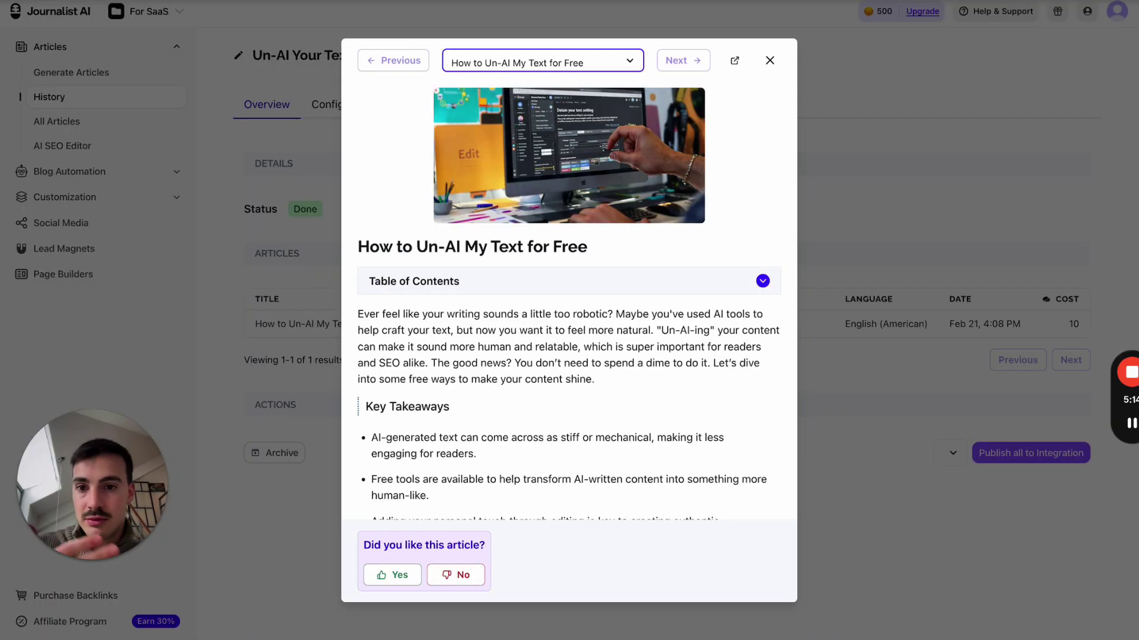
scroll(584, 145, "down", 1)
scroll(584, 144, "down", 2)
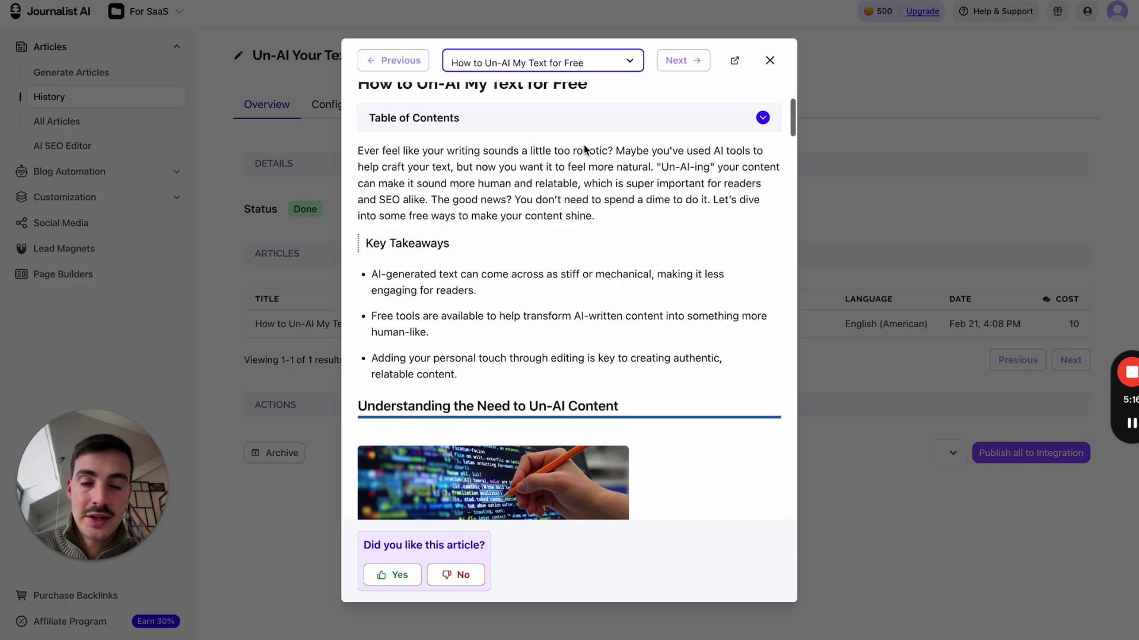
scroll(585, 147, "up", 3)
key("ctrl+Tab")
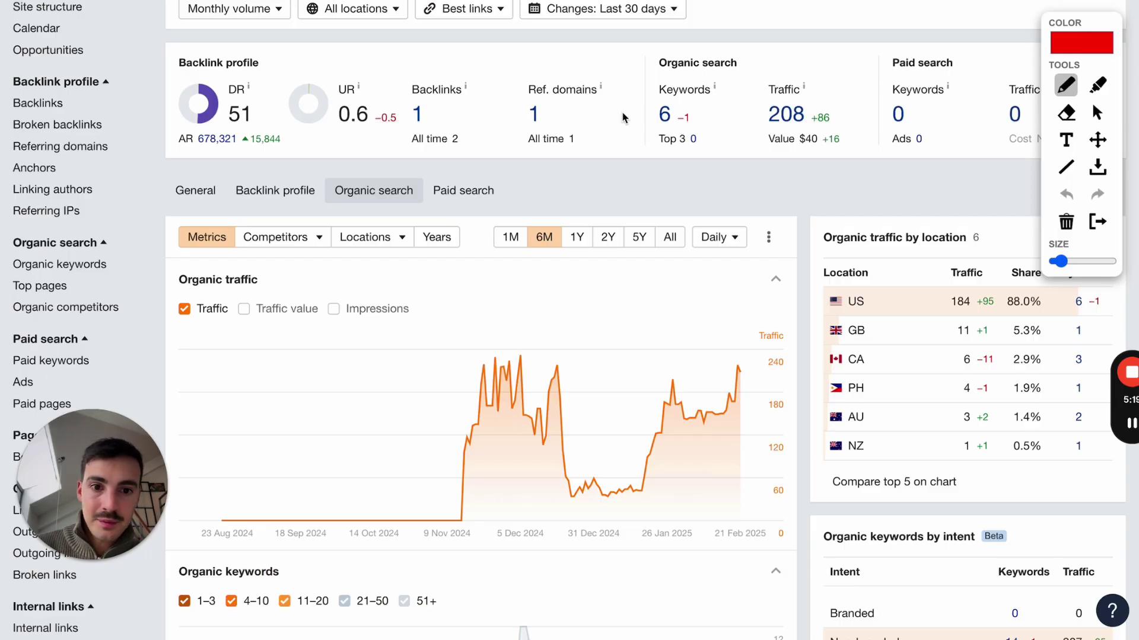
scroll(622, 117, "up", 1)
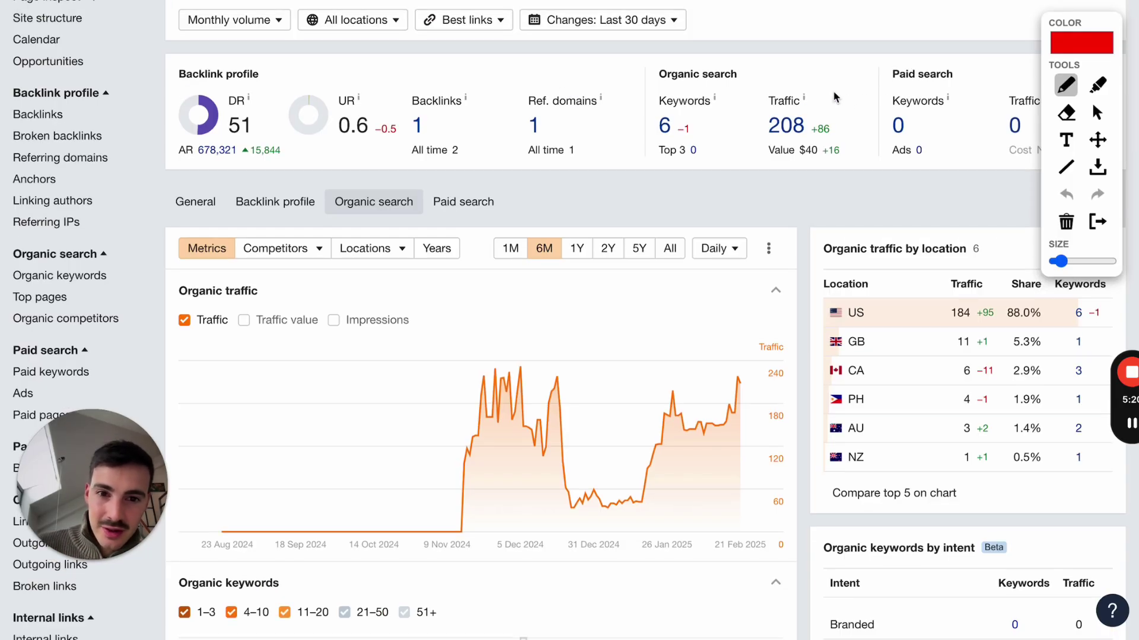
Circle the organic Keywords (6) and Traffic (208) figures in red, then go back to YouTube.
mouse_move(703, 94)
left_mouse_down()
mouse_move(632, 117)
mouse_move(673, 172)
left_mouse_up()
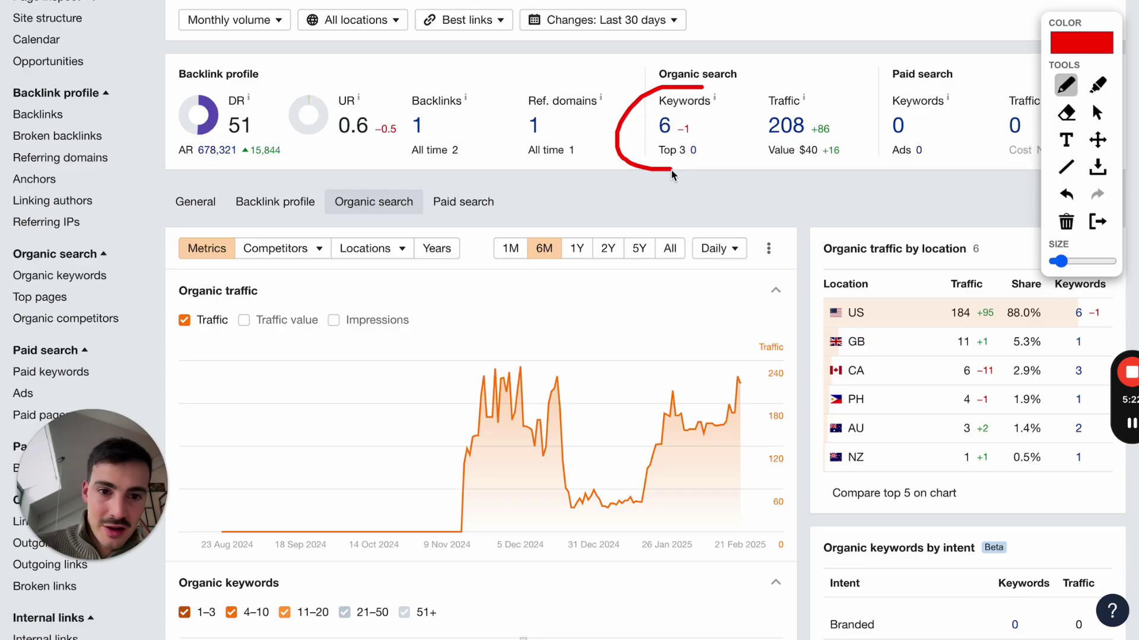
mouse_move(756, 171)
left_mouse_down()
mouse_move(851, 112)
mouse_move(746, 128)
left_mouse_up()
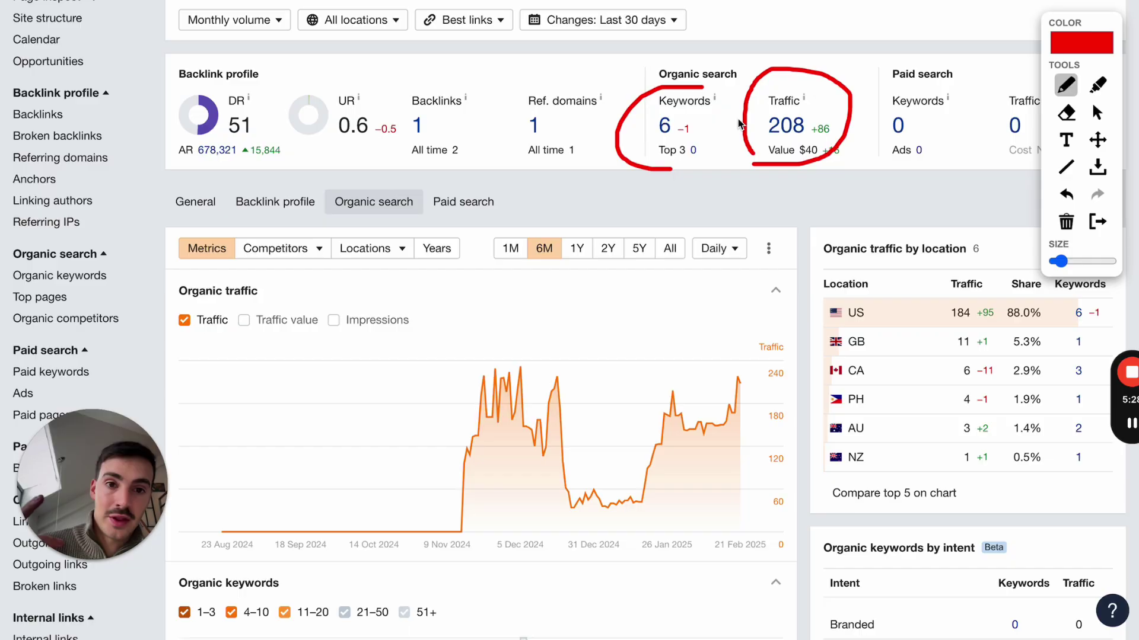
key("ctrl+Tab")
Skip the YouTube video ahead to 5:13.
scroll(411, 341, "down", 1)
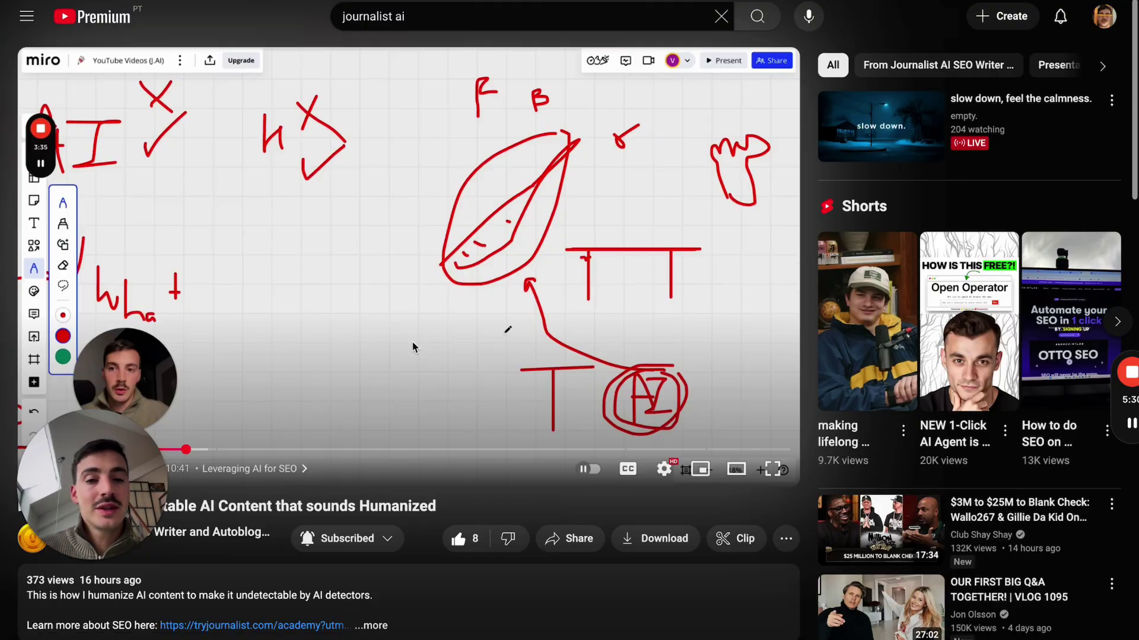
left_click(402, 383)
scroll(548, 220, "up", 1)
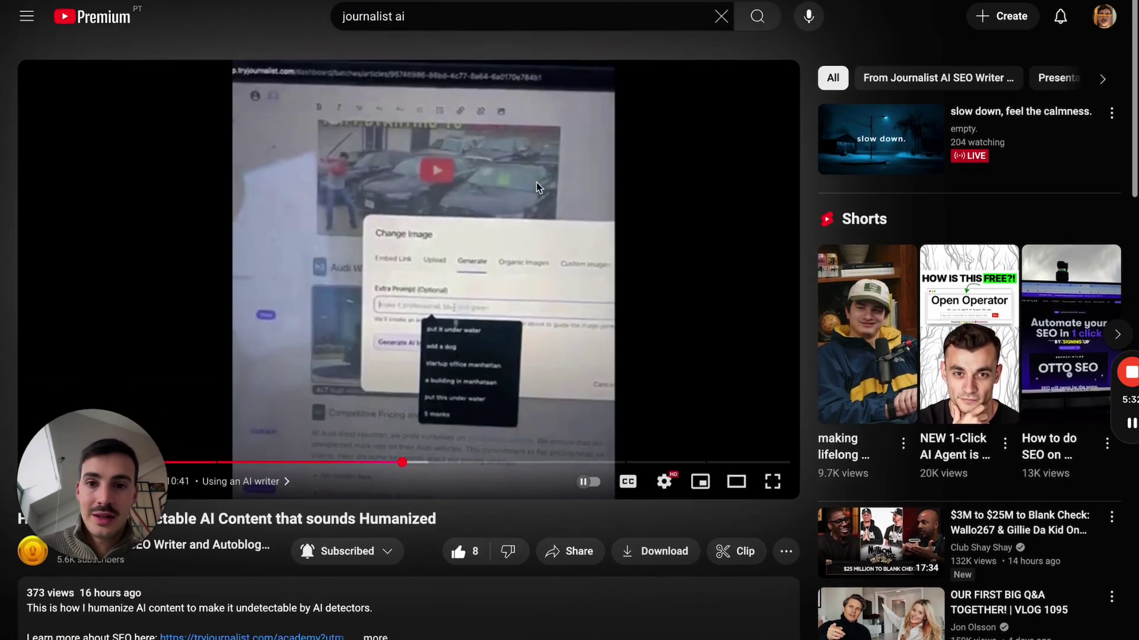
Compare the published blog article with the dashboard's 'How to Un-AI My Text for Free' preview.
key("ctrl+Tab")
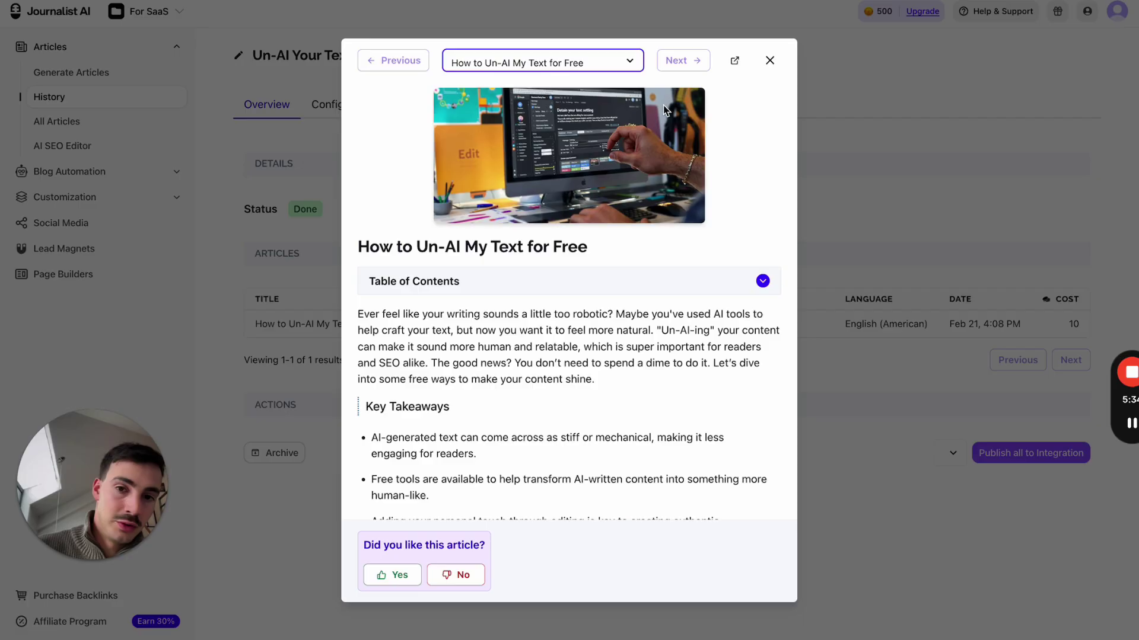
key("ctrl+Tab")
scroll(623, 313, "down", 10)
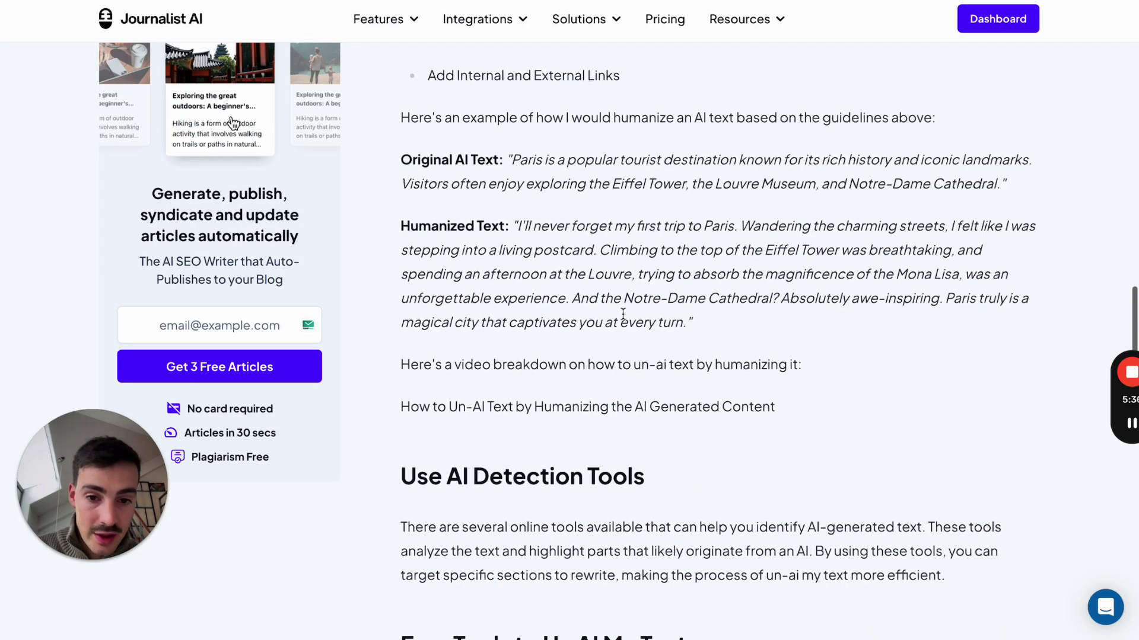
key("ctrl+a")
scroll(623, 313, "up", 15)
scroll(622, 313, "down", 5)
key("ctrl+Tab")
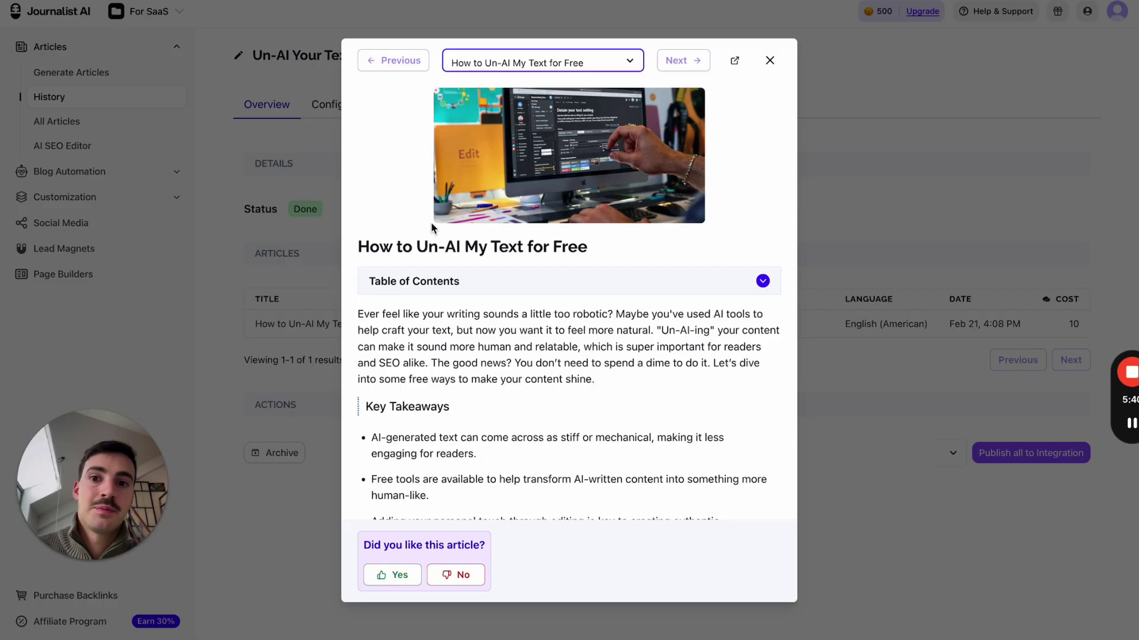
Scroll through the 'How to Un-AI My Text for Free' article preview.
left_click_drag(361, 247, 551, 248)
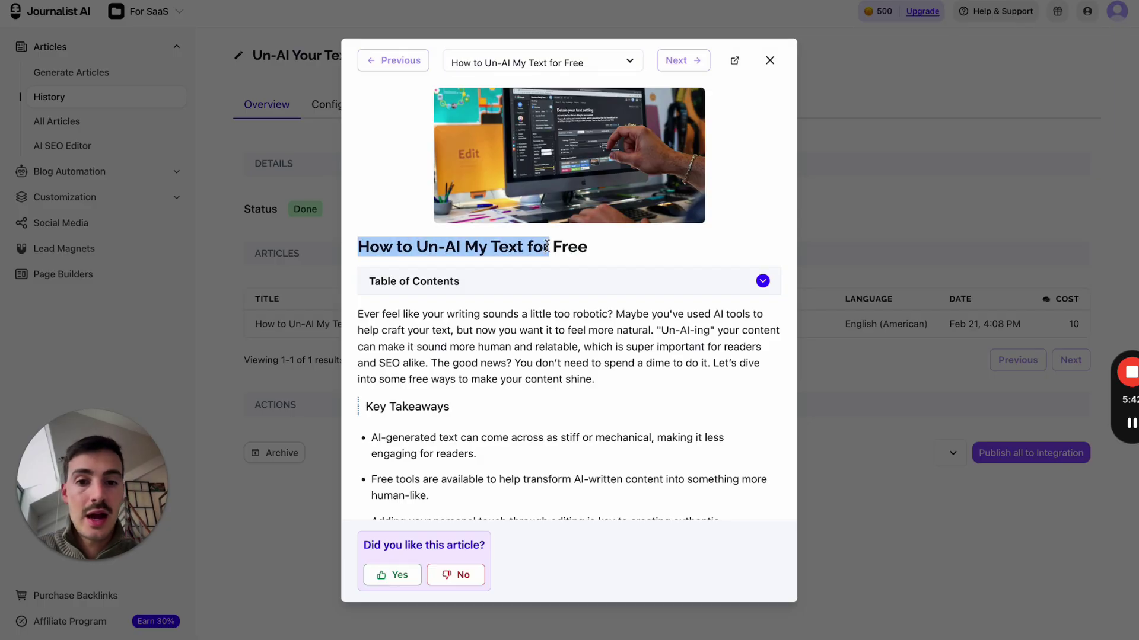
left_click(612, 240)
scroll(612, 238, "down", 2)
scroll(612, 238, "up", 2)
scroll(612, 238, "down", 10)
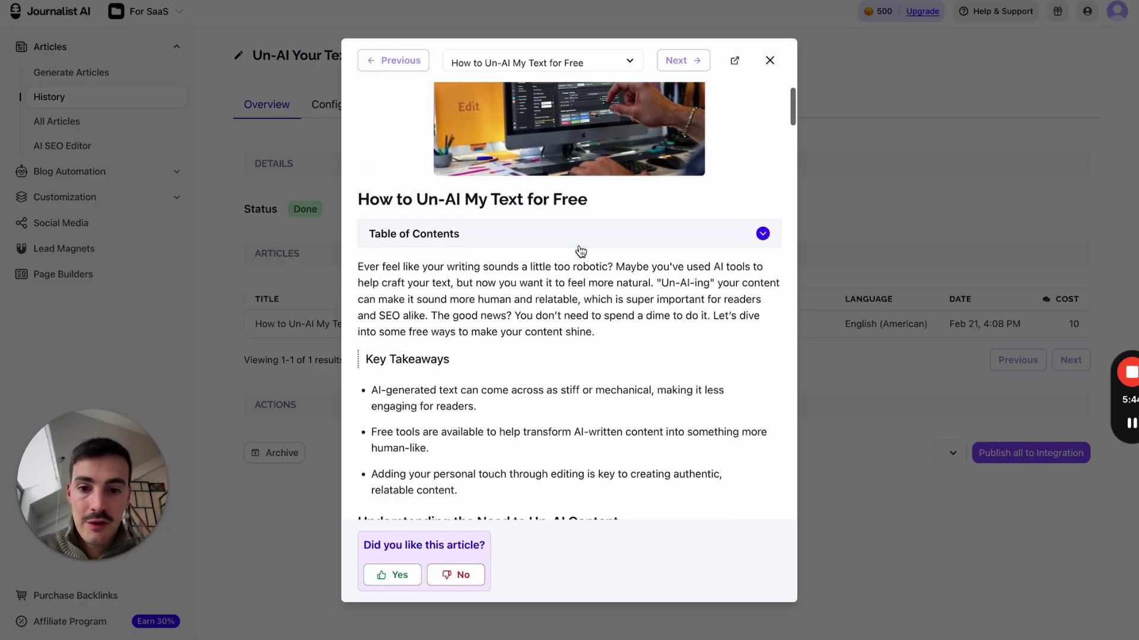
scroll(580, 250, "down", 10)
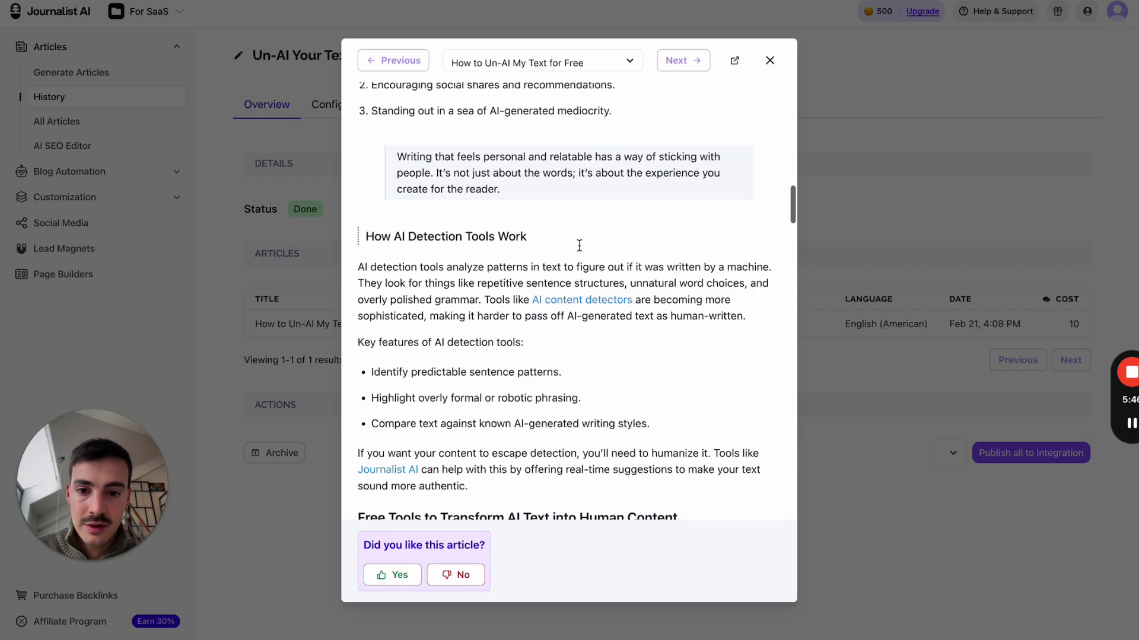
scroll(437, 344, "down", 15)
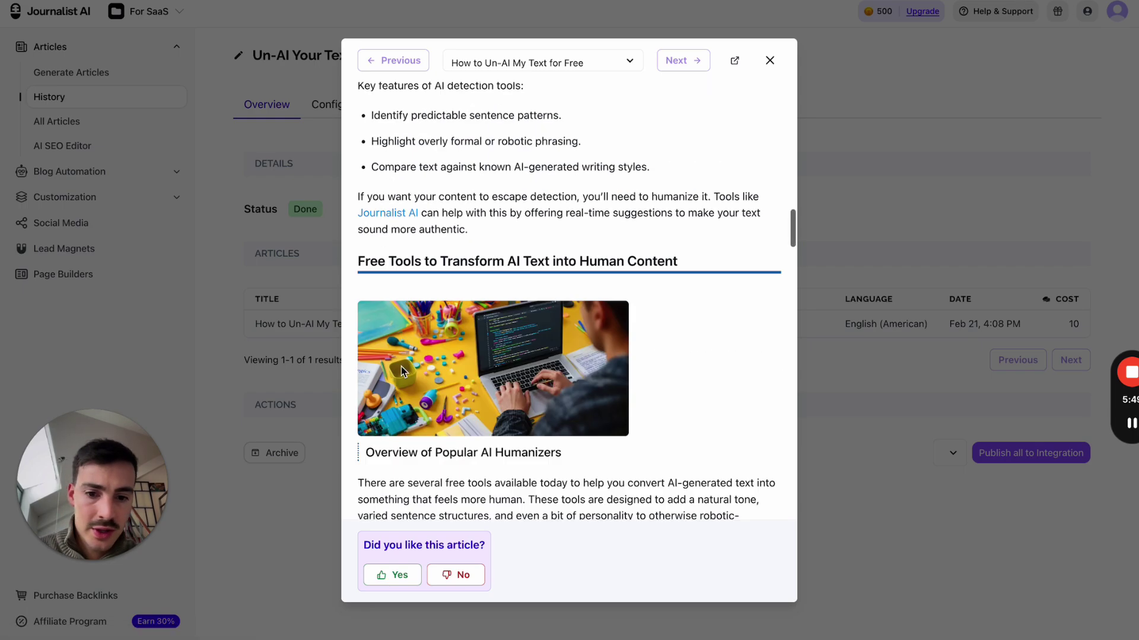
scroll(586, 272, "up", 2)
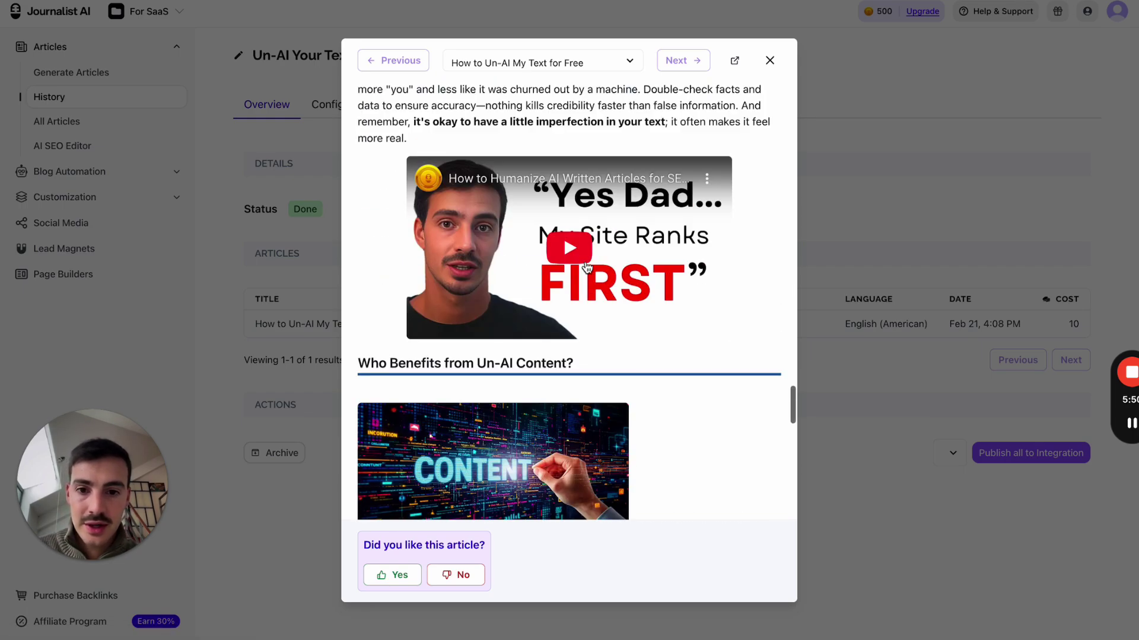
Play the embedded YouTube video, skip to its Create Revision chapter, and return to the top.
left_click(584, 261)
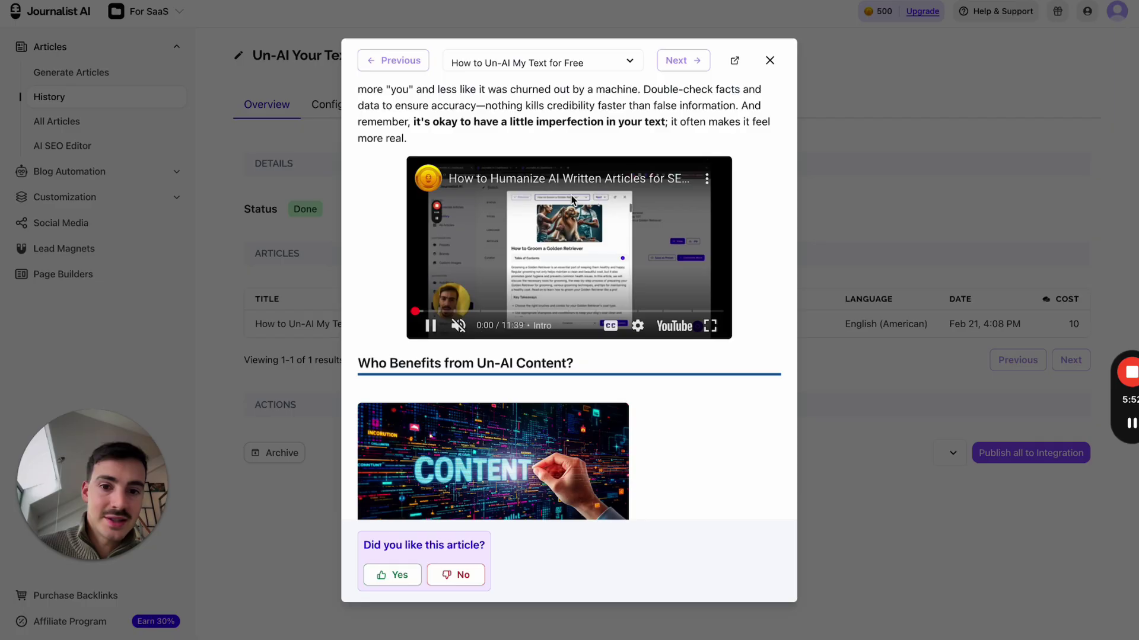
scroll(569, 267, "up", 2)
scroll(570, 267, "down", 1)
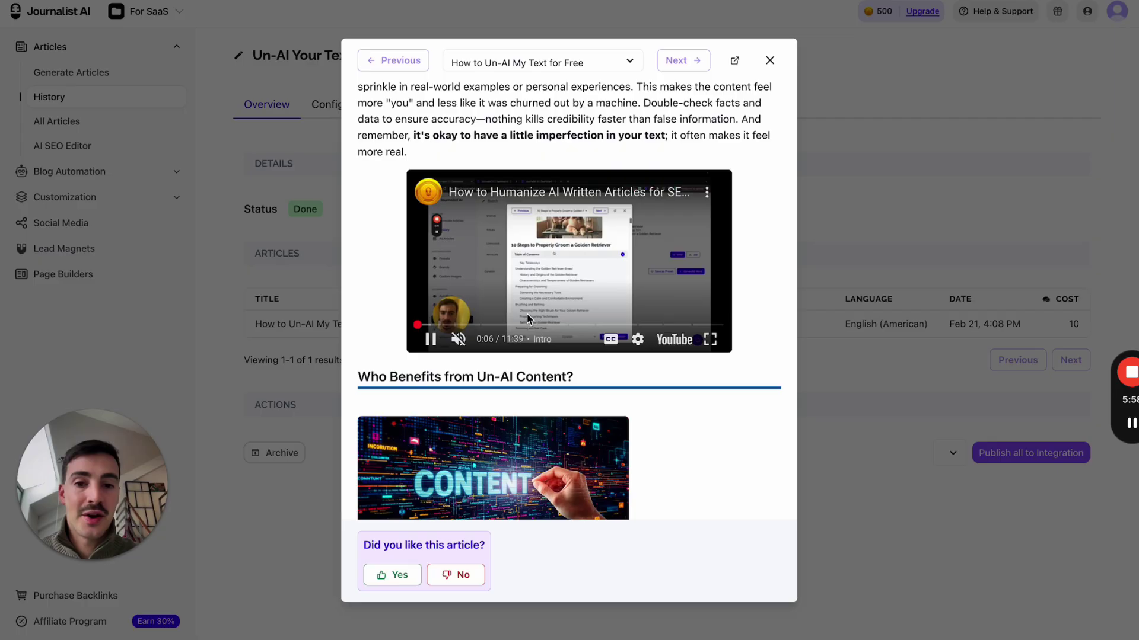
left_click(523, 326)
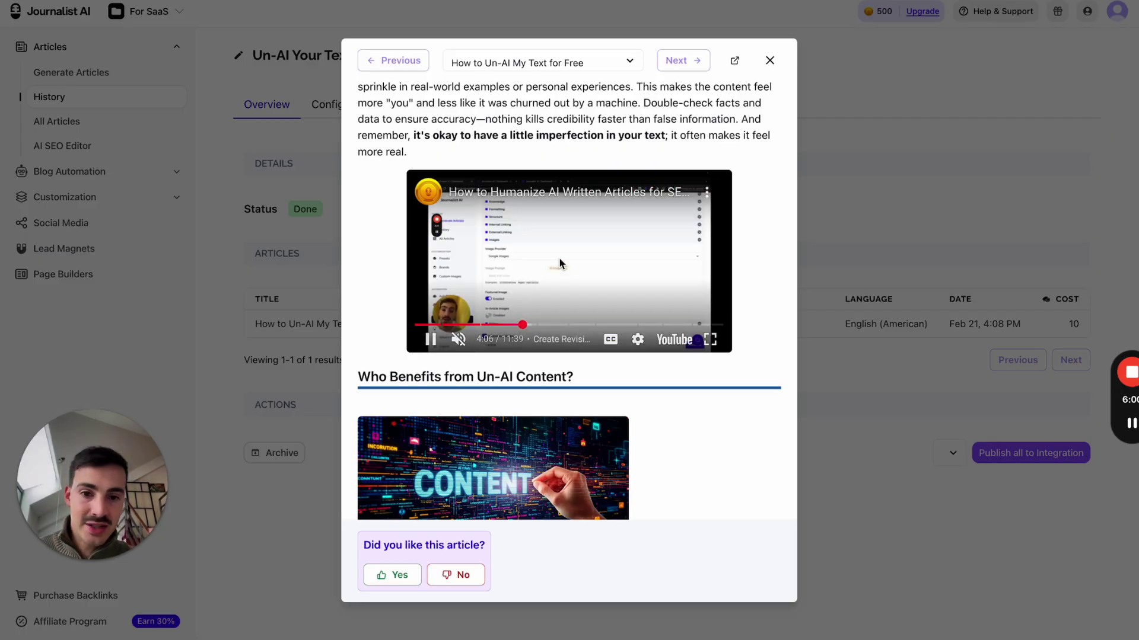
scroll(560, 263, "down", 5)
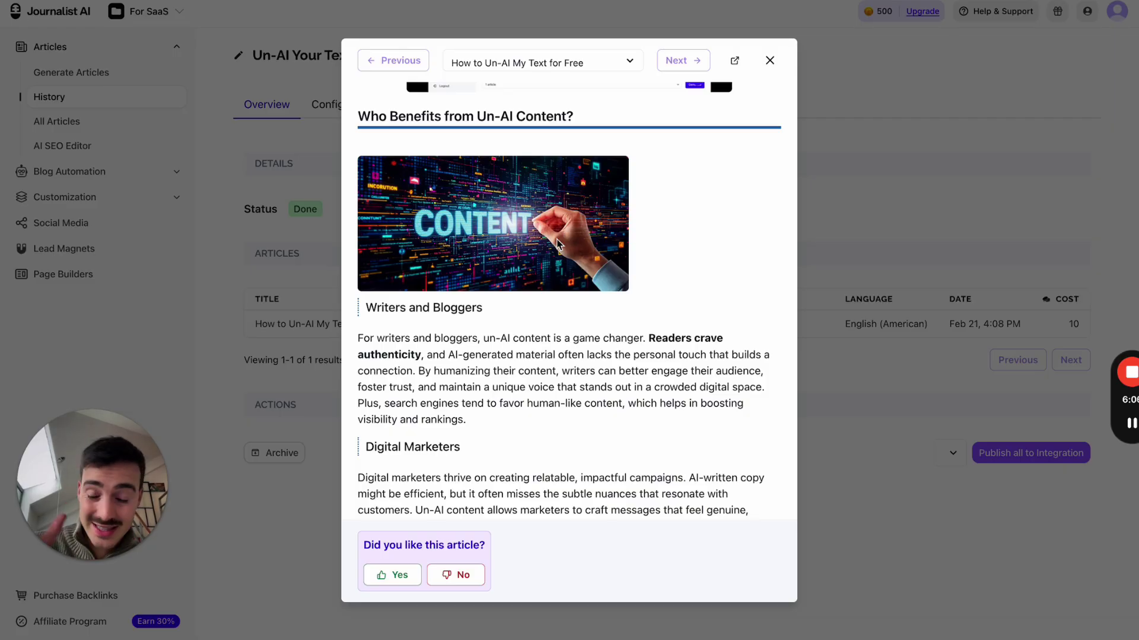
scroll(557, 244, "down", 15)
scroll(558, 243, "up", 15)
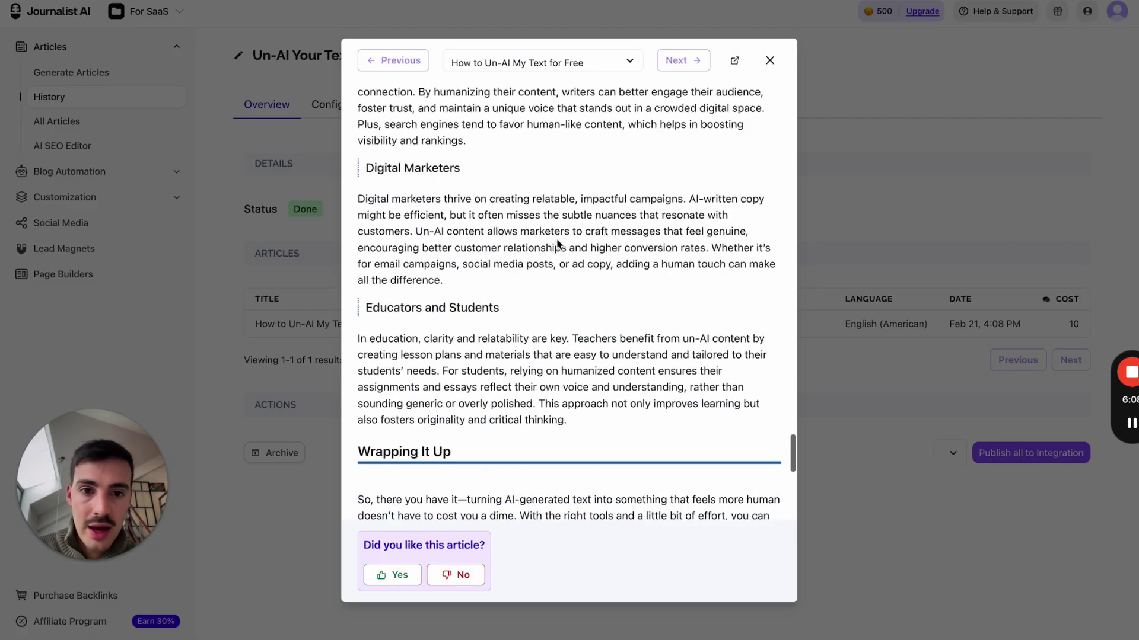
scroll(702, 110, "up", 10)
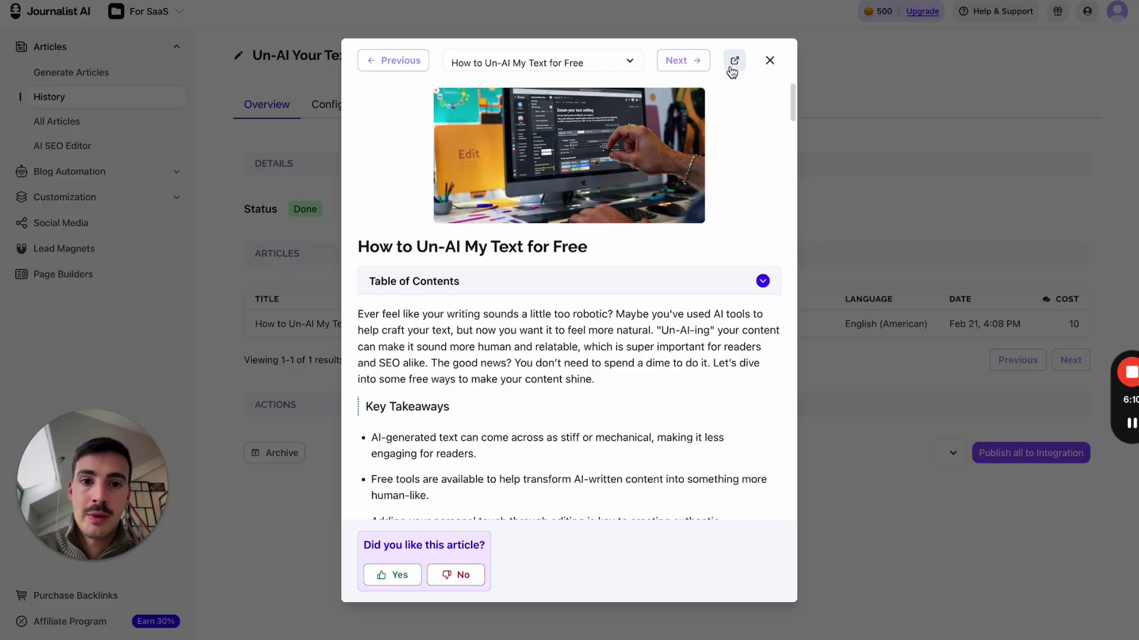
Open the full 'How to Un-AI My Text for Free' article and create an editable AI revision.
left_click(733, 71)
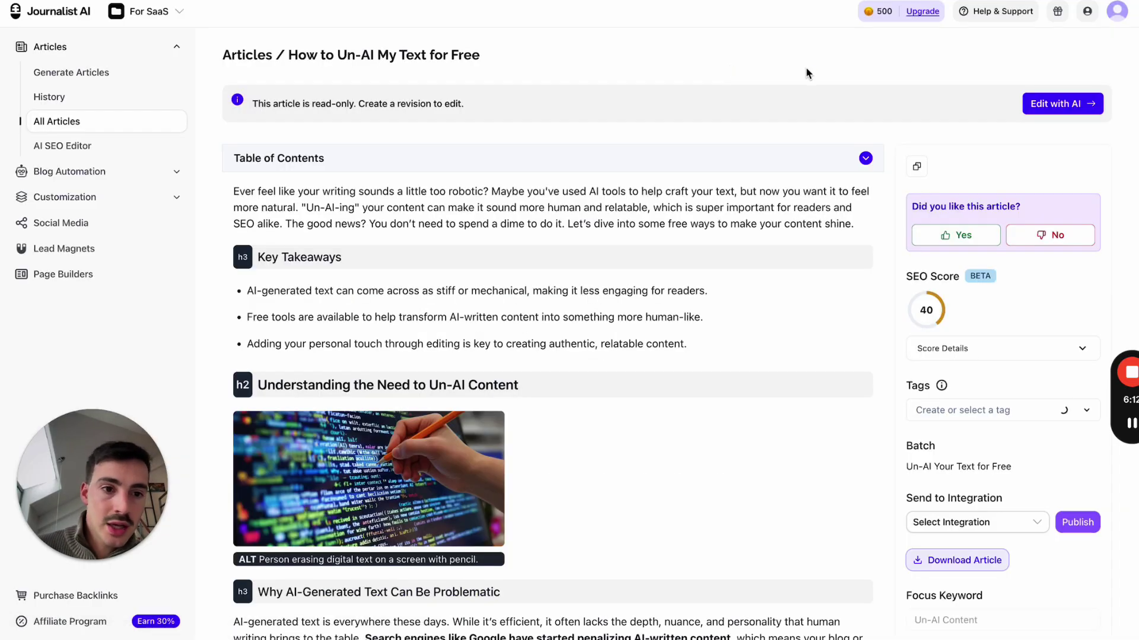
left_click(1049, 97)
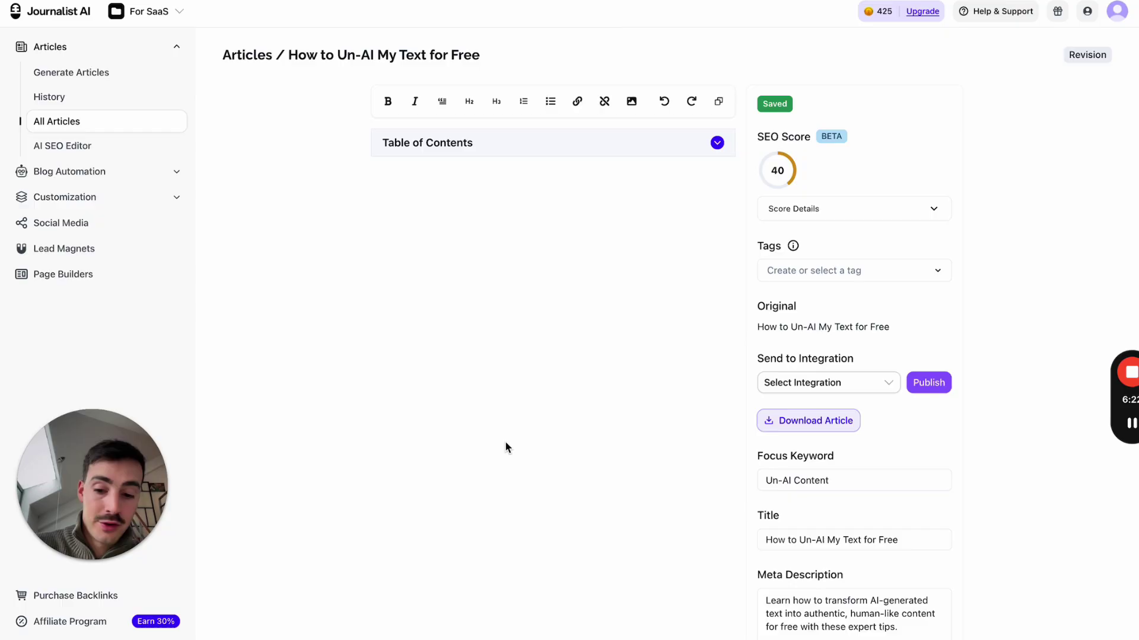
scroll(519, 269, "up", 20)
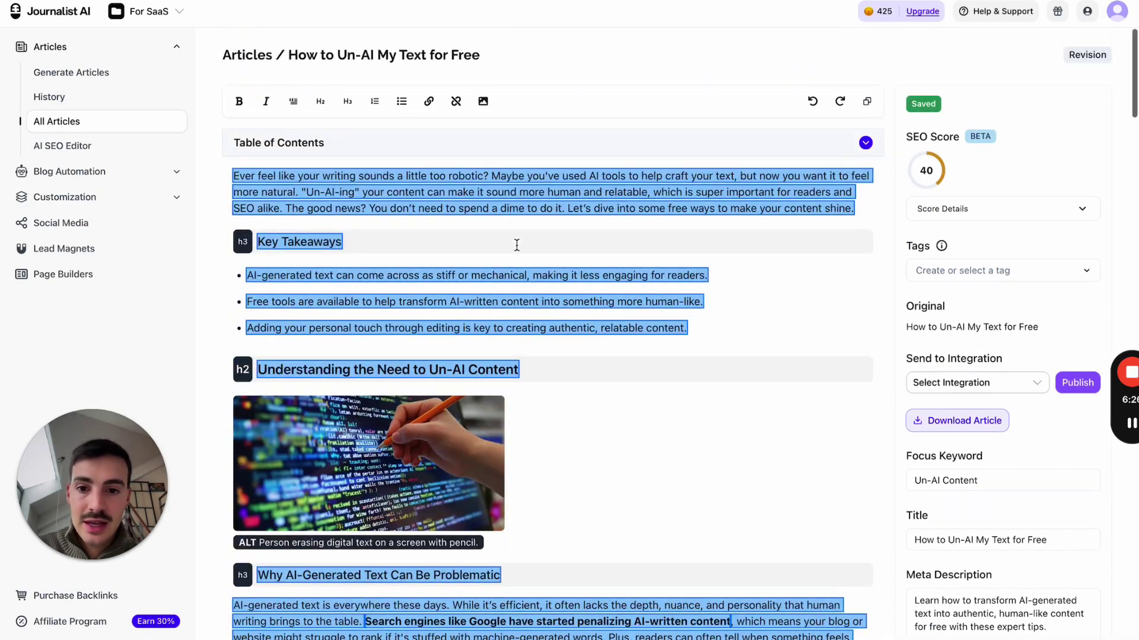
Insert both suggested external links into the article's opening paragraph.
triple_click(516, 196)
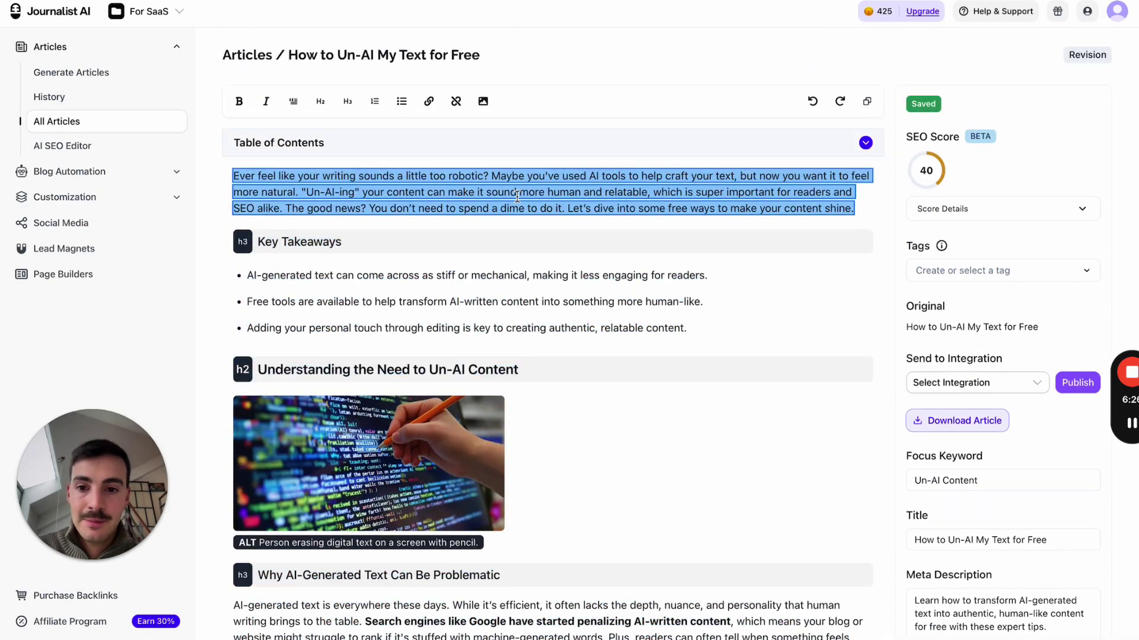
left_click(630, 235)
left_click(617, 265)
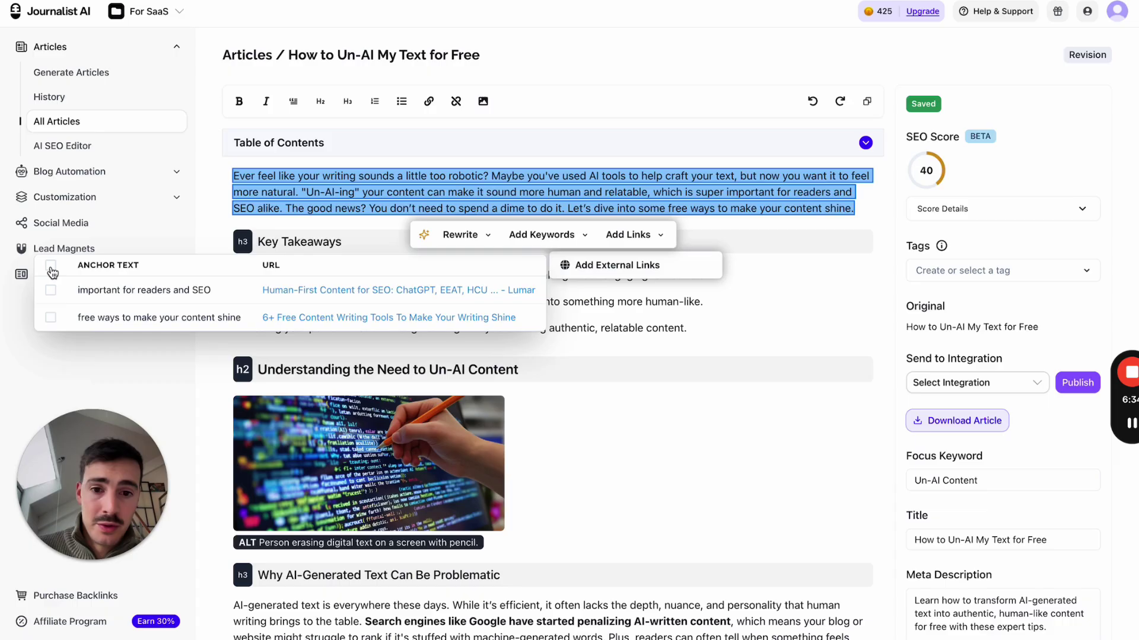
left_click(51, 265)
left_click(540, 190)
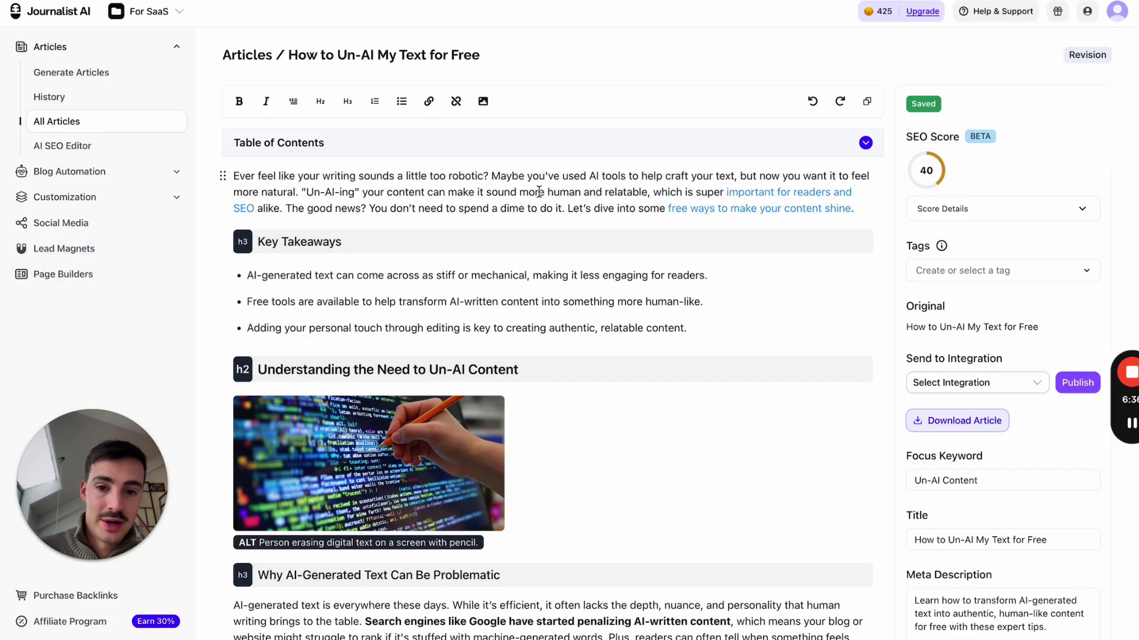
scroll(540, 190, "down", 6)
Rewrite the 'AI-generated text is everywhere' paragraph as a bulleted list and accept it.
triple_click(399, 265)
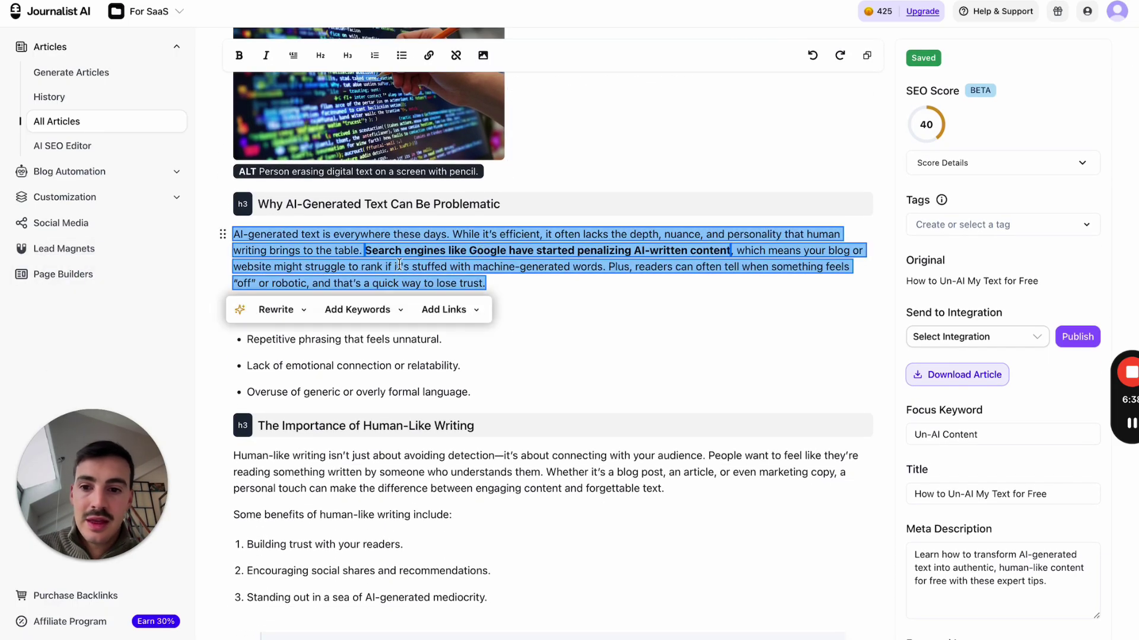
left_click(276, 310)
left_click(279, 466)
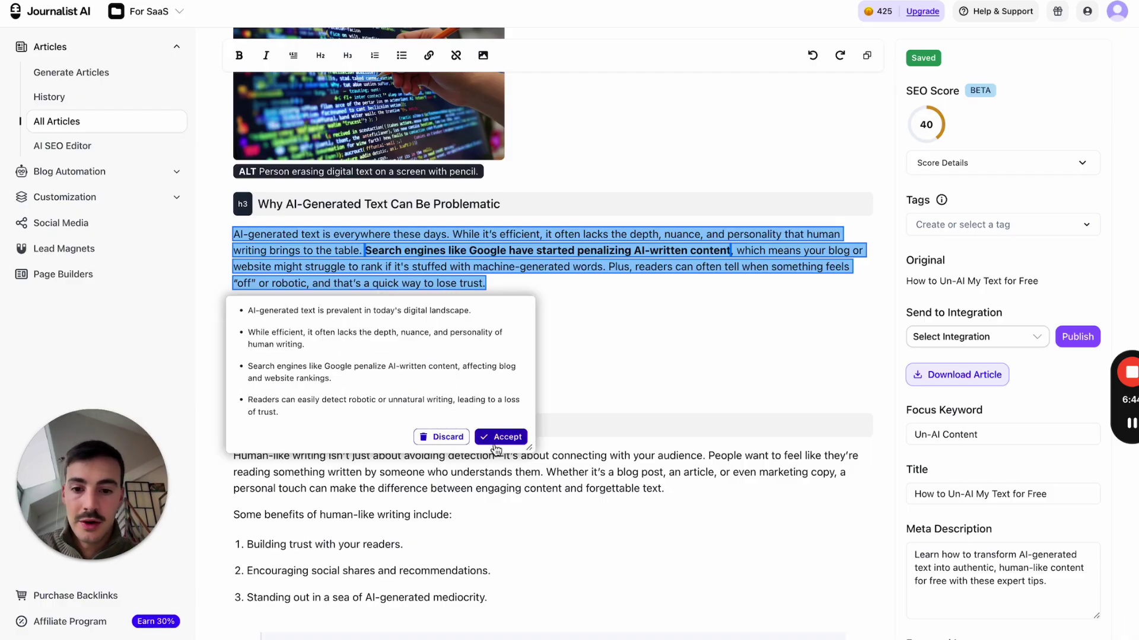
left_click(501, 436)
scroll(540, 325, "down", 3)
Select the Human-like writing paragraph and start adding the keyword 'ai'.
triple_click(541, 323)
scroll(541, 320, "down", 2)
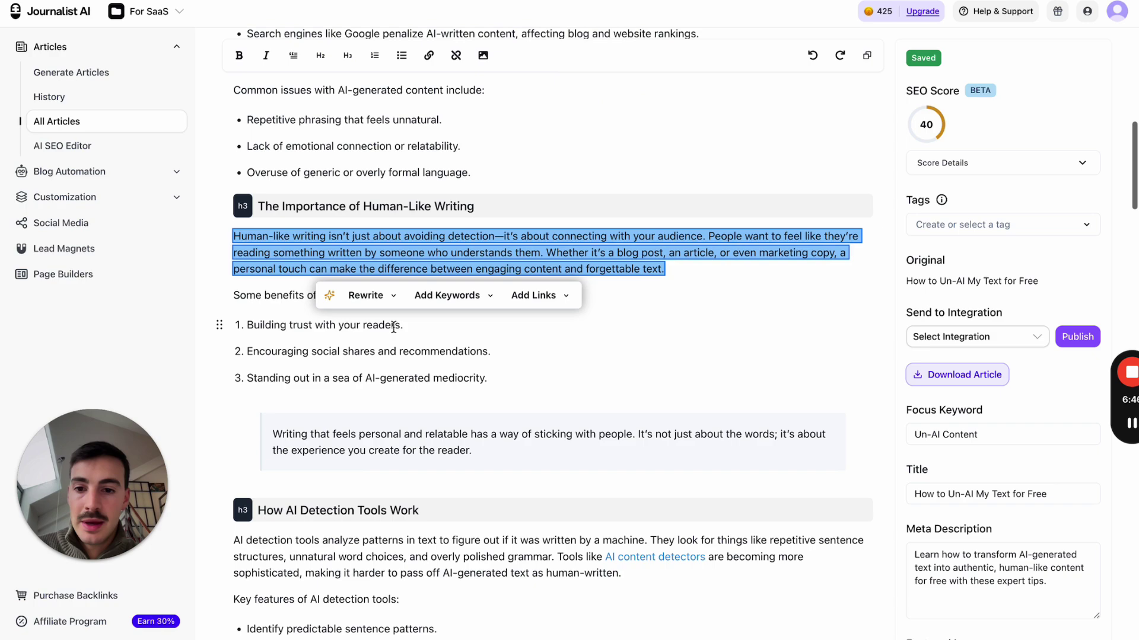
left_click(443, 298)
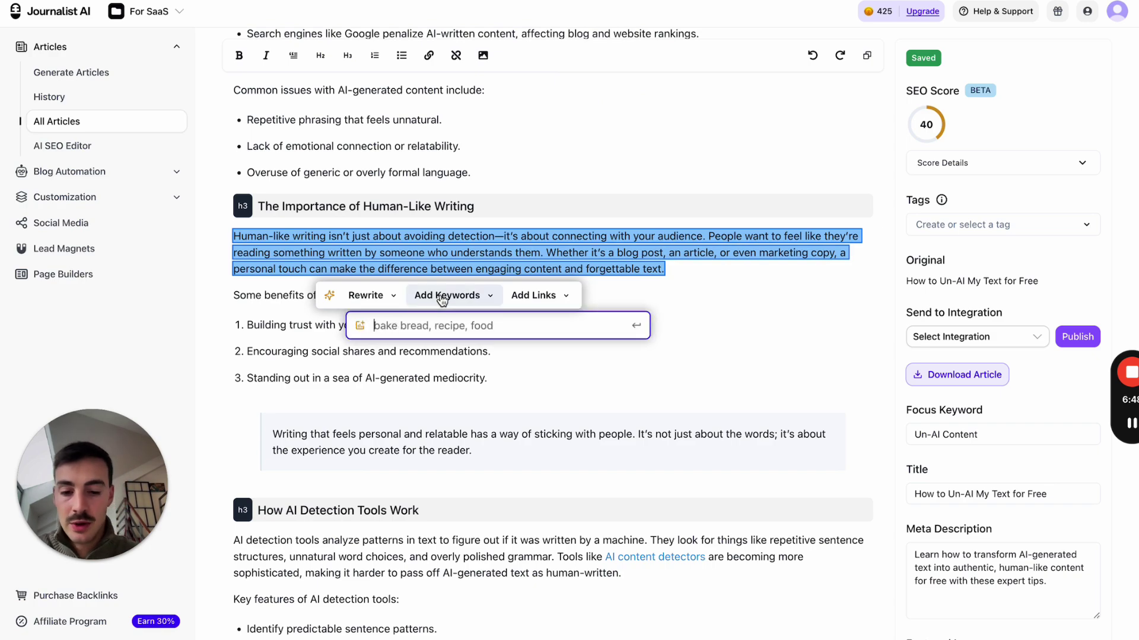
type("ai text, un-ai my text")
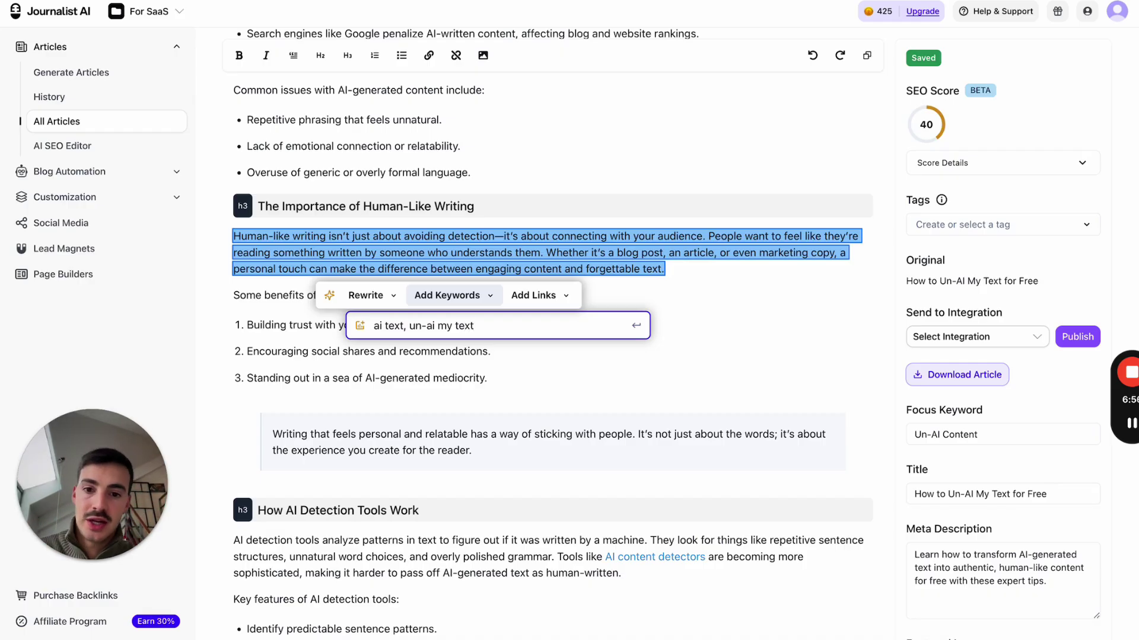
left_click_drag(561, 540, 436, 109)
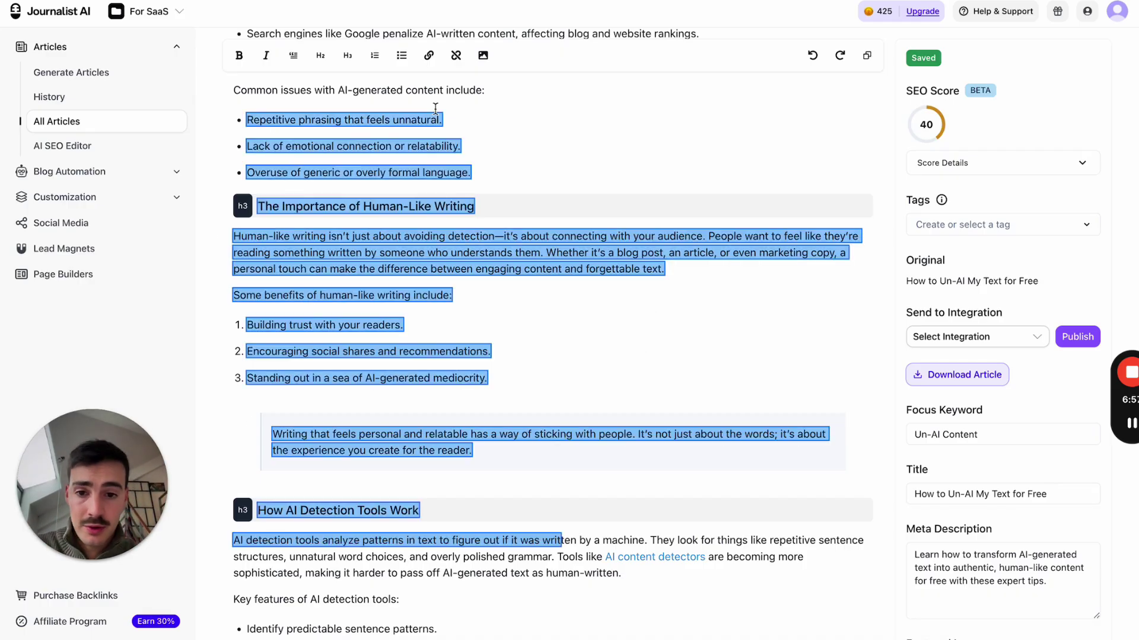
Prompt an AI rewrite: 'write this tailored for an SEO nerd who understand all the tech seo terms'.
triple_click(398, 270)
left_click(366, 295)
type("write this tailored for an SEO ner")
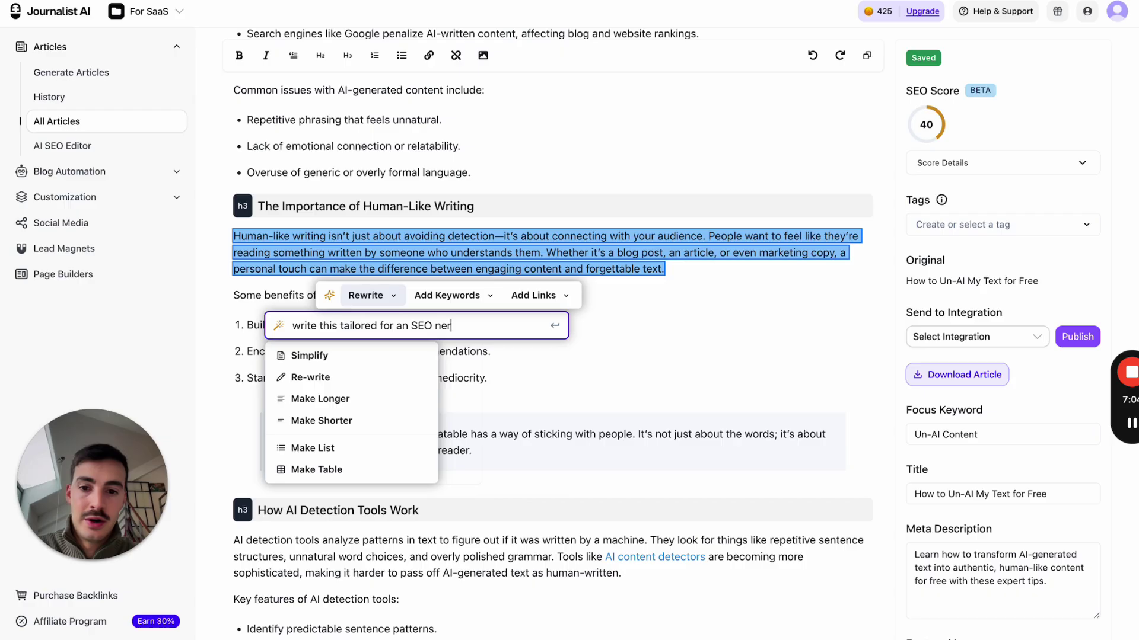
type("d who understand al")
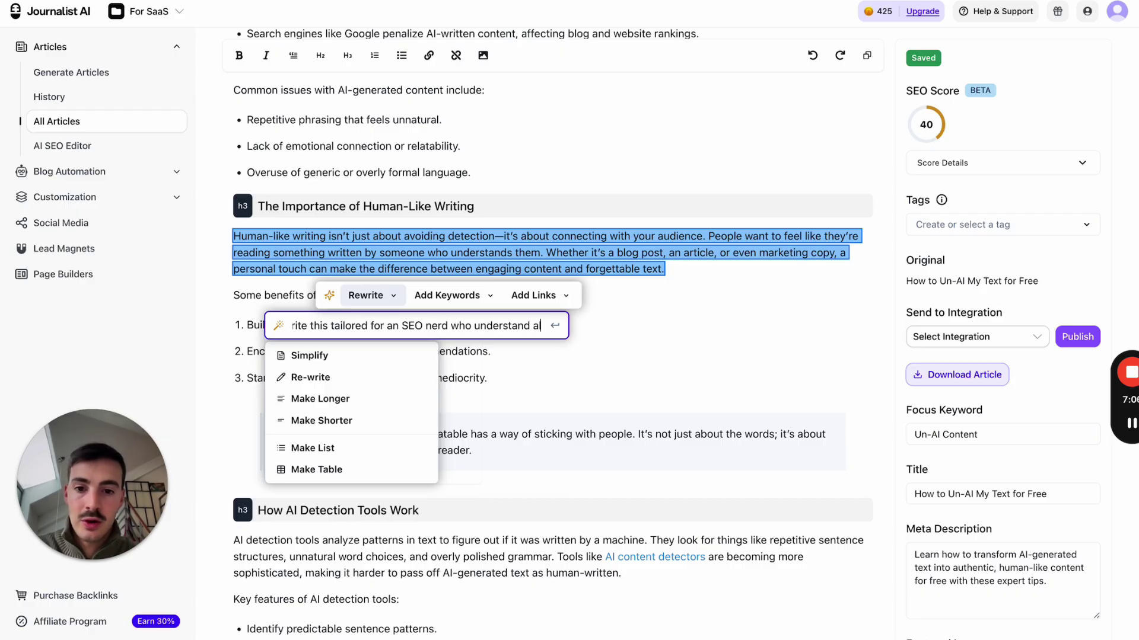
type("l the tech seo terms")
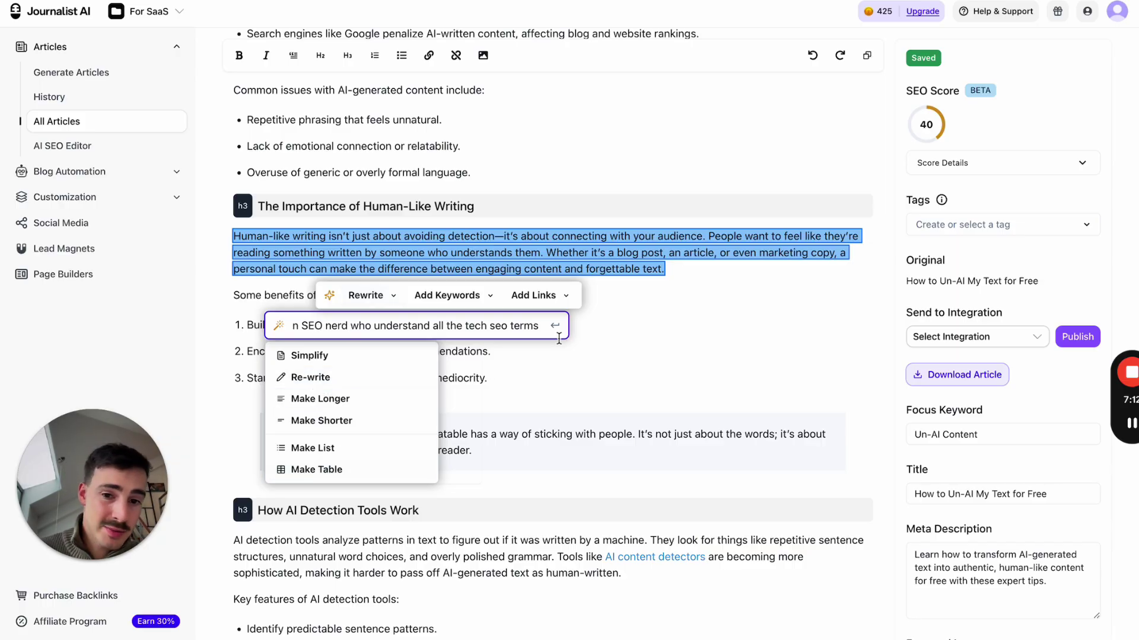
scroll(505, 261, "down", 10)
left_click(443, 278)
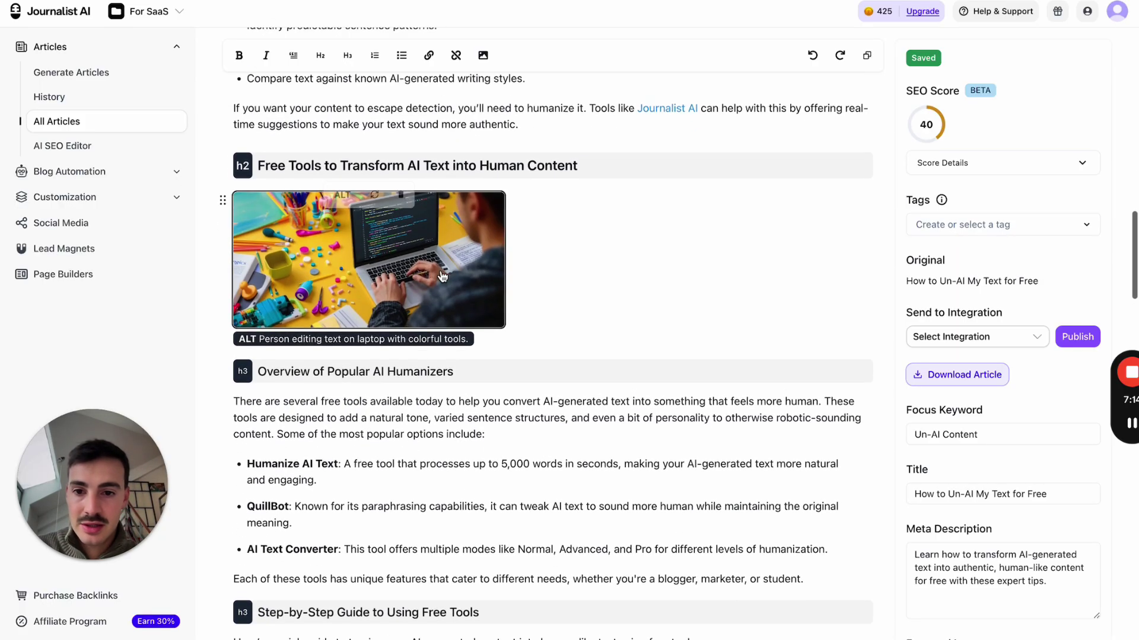
left_click(375, 196)
type("add a dog")
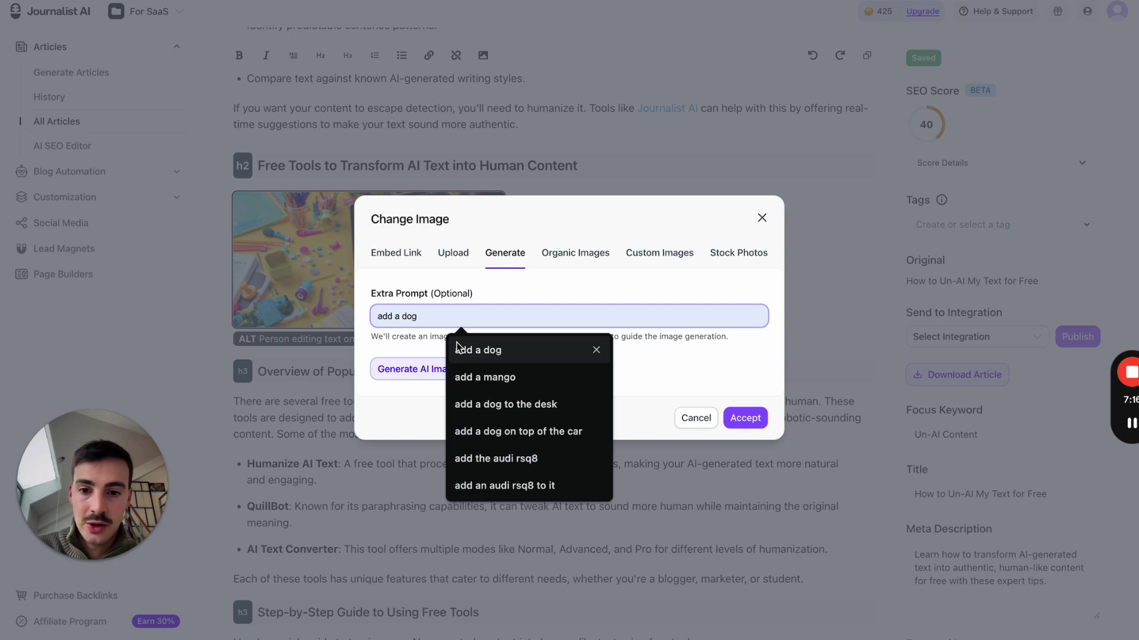
left_click(464, 351)
left_click(441, 369)
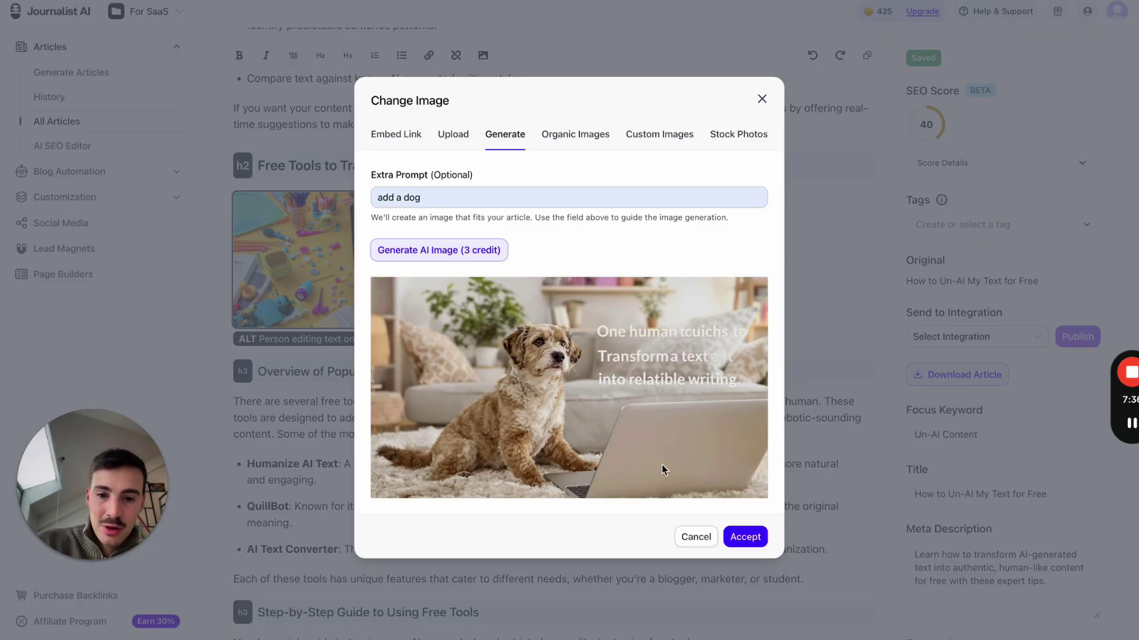
left_click(691, 537)
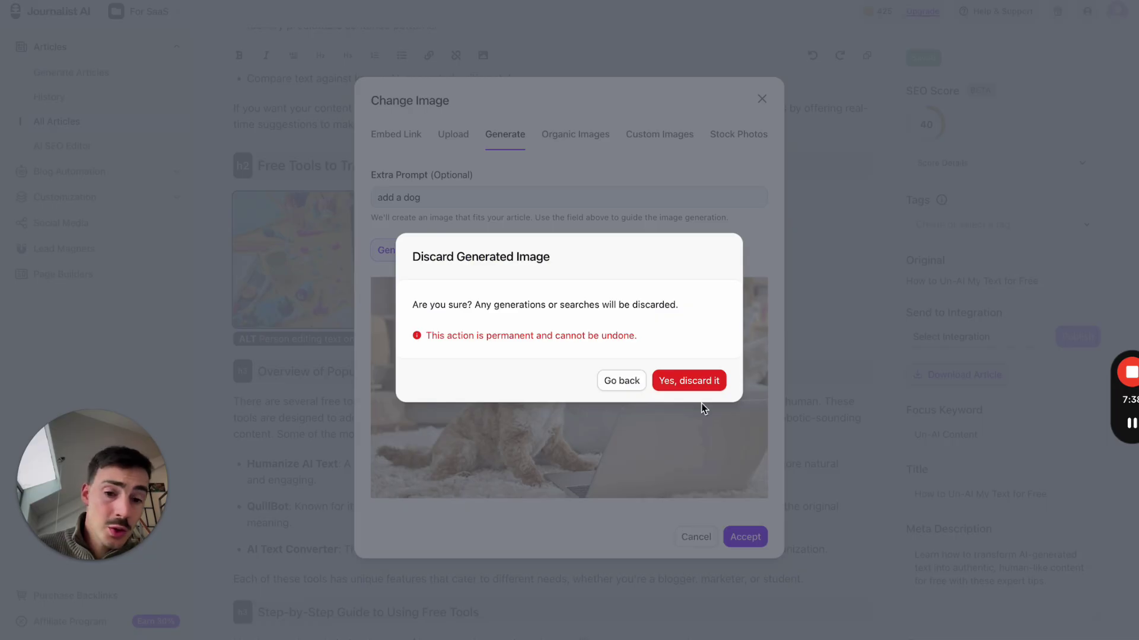
left_click(700, 387)
Scroll through the published Journalist AI blog post about un-AI-ing text.
scroll(661, 261, "down", 10)
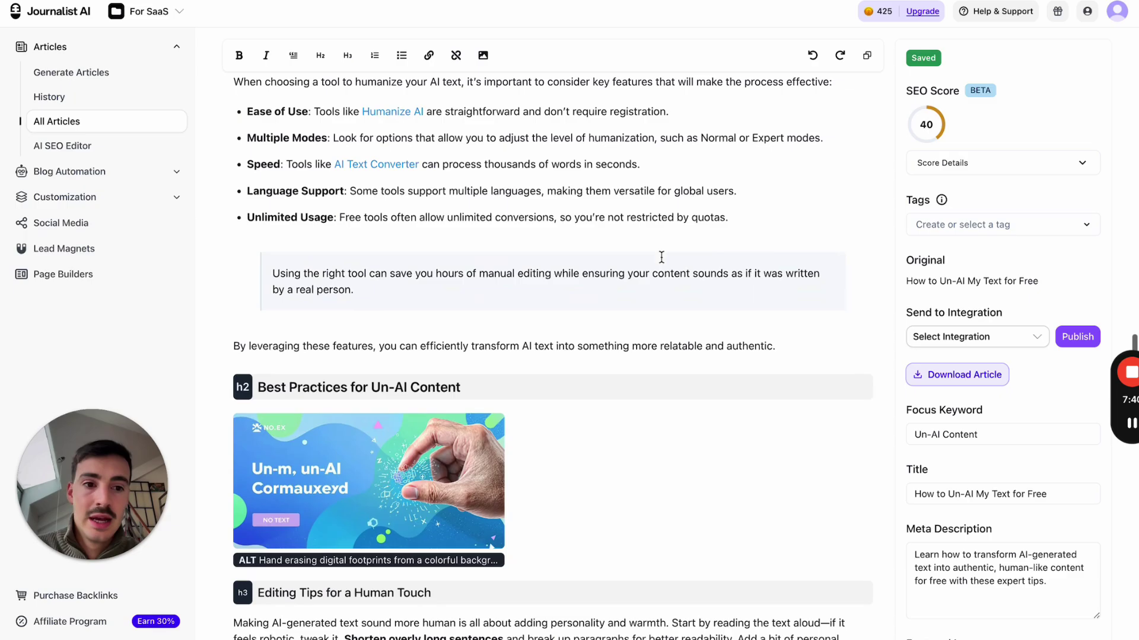
scroll(816, 221, "up", 5)
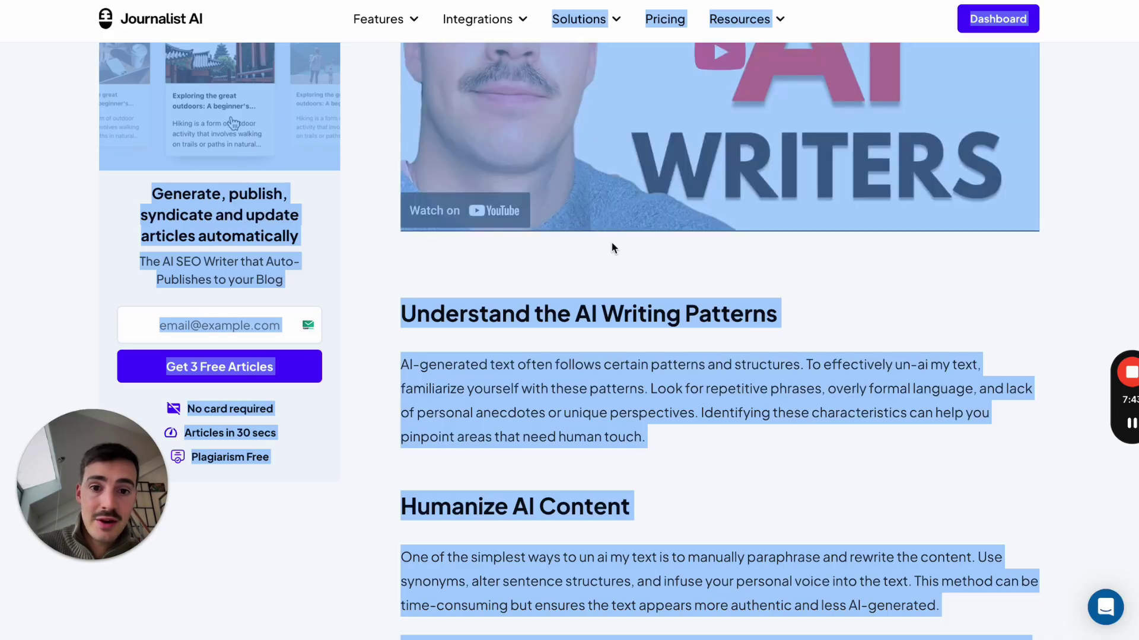
scroll(614, 248, "down", 5)
left_click(645, 273)
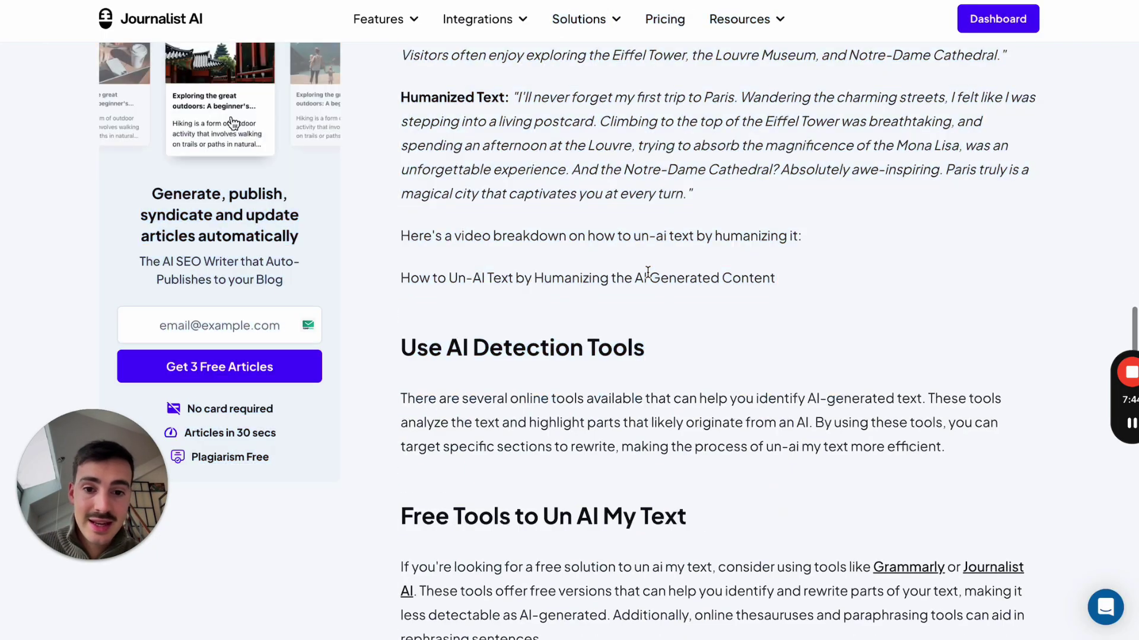
scroll(646, 273, "down", 10)
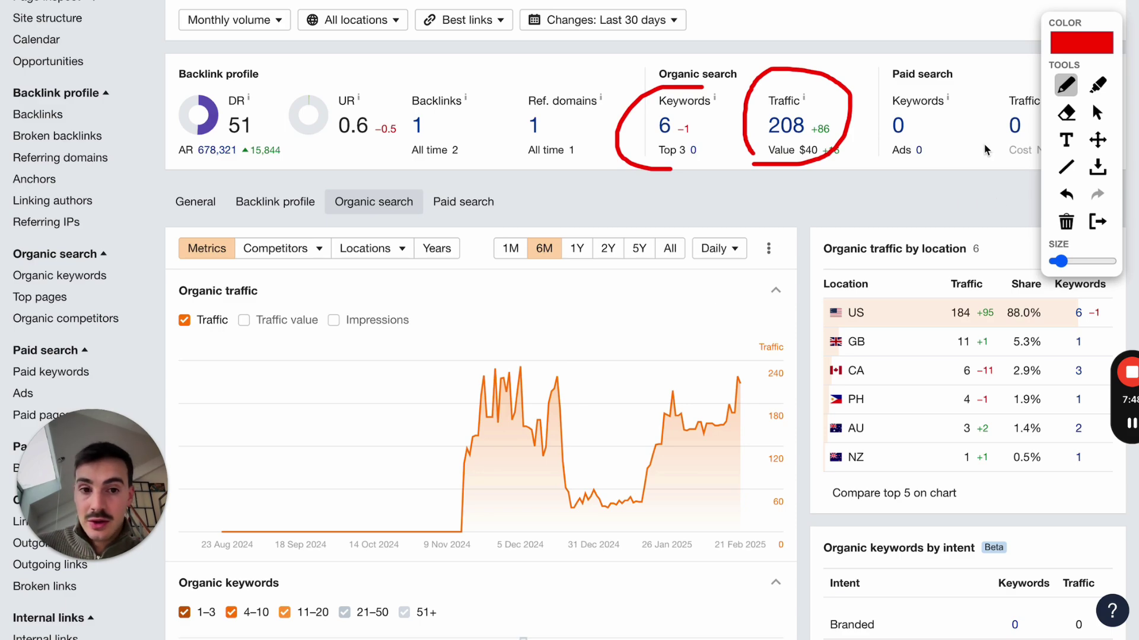
Mark traffic 208, the organic traffic chart and location table in red, then clear.
left_click_drag(752, 144, 858, 145)
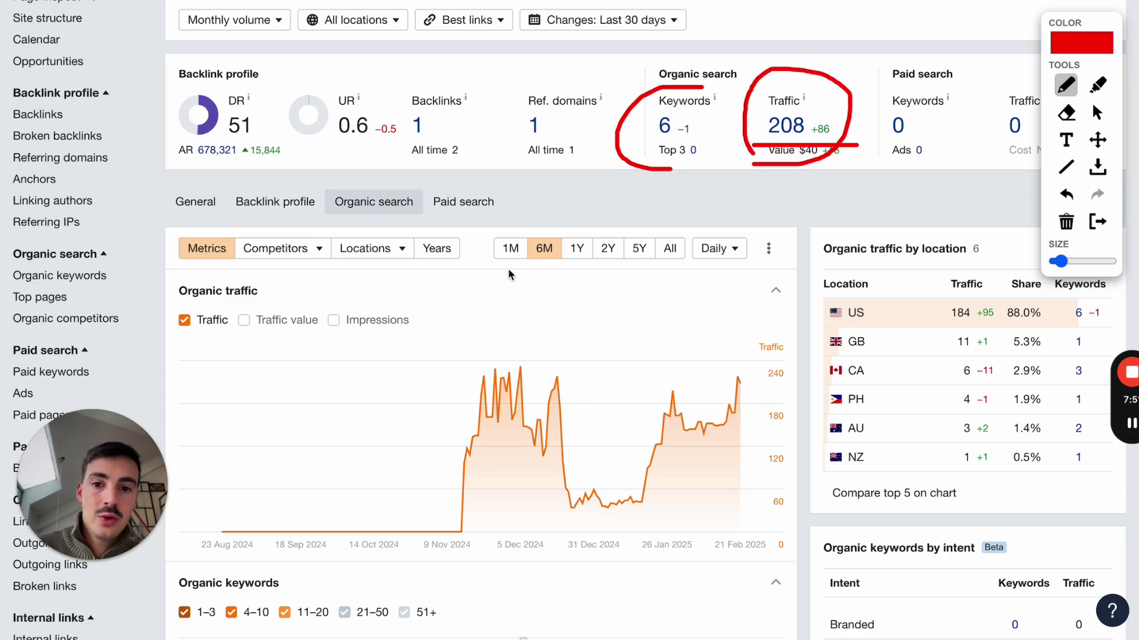
left_click_drag(550, 215, 611, 373)
mouse_move(578, 187)
left_mouse_down()
mouse_move(703, 537)
mouse_move(542, 215)
left_mouse_up()
mouse_move(766, 140)
left_mouse_down()
mouse_move(817, 141)
mouse_move(842, 218)
mouse_move(872, 230)
left_mouse_up()
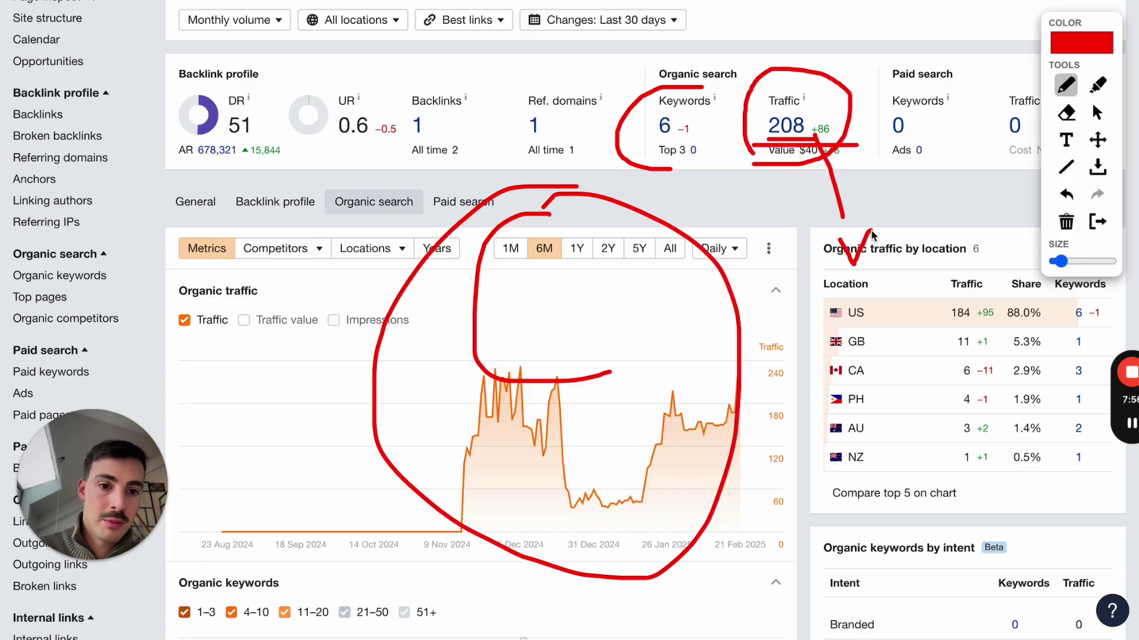
mouse_move(917, 285)
left_mouse_down()
mouse_move(845, 385)
mouse_move(904, 441)
left_mouse_up()
left_click_drag(885, 293, 887, 441)
left_click(1097, 221)
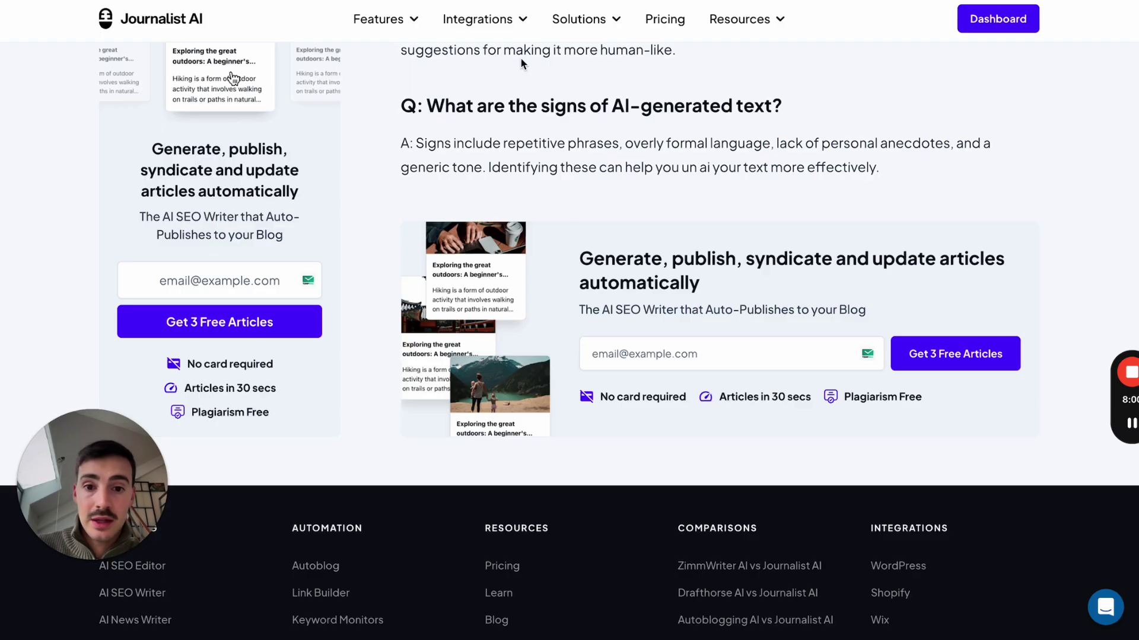
Enter 'wewerwer' in the blog's Un AI My Text box and run the Un AI tool.
scroll(513, 65, "up", 15)
scroll(514, 66, "down", 10)
left_click(605, 142)
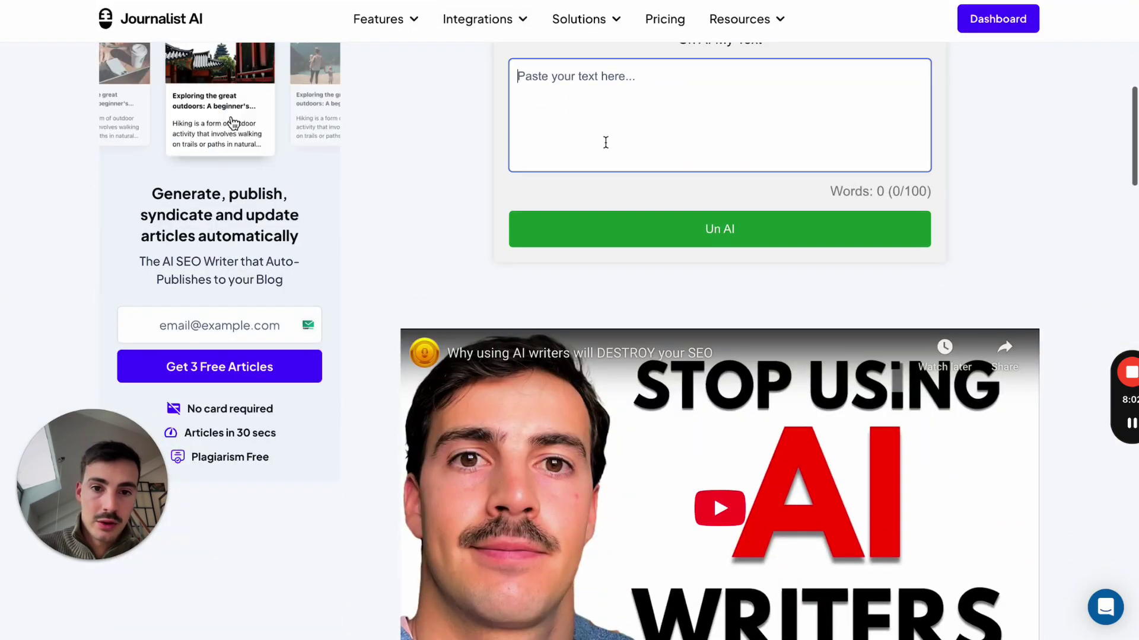
scroll(638, 172, "up", 1)
type("wewerwer")
left_click(698, 327)
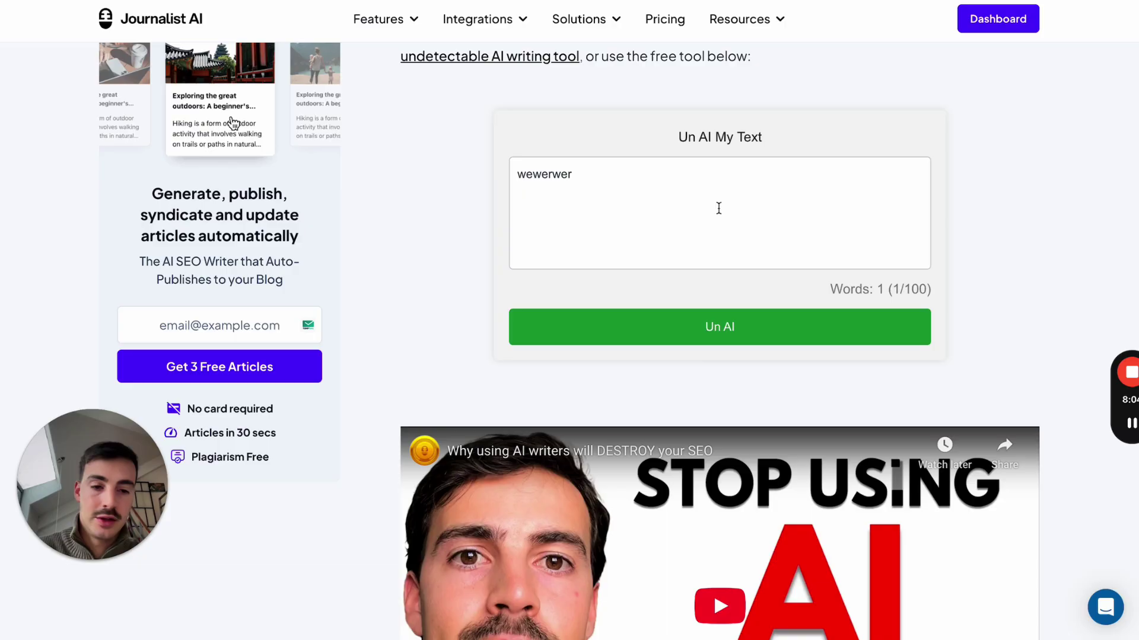
scroll(635, 315, "up", 3)
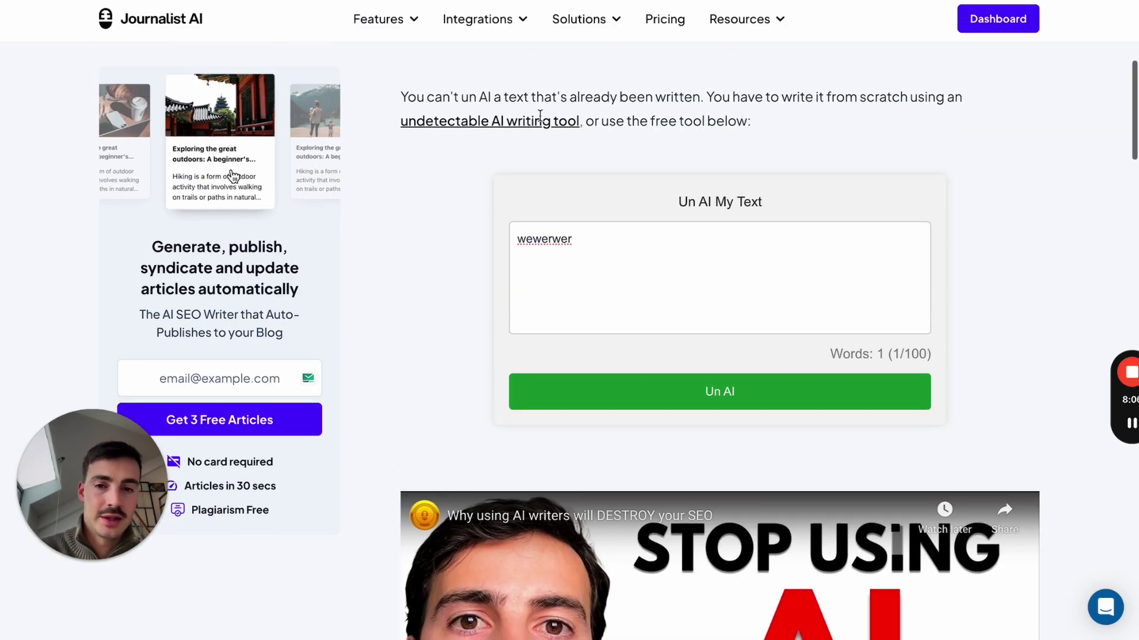
scroll(527, 174, "down", 2)
On Lead Magnets, start a magnet named 'My AI Magnet', then close it without creating.
key("ctrl+Tab")
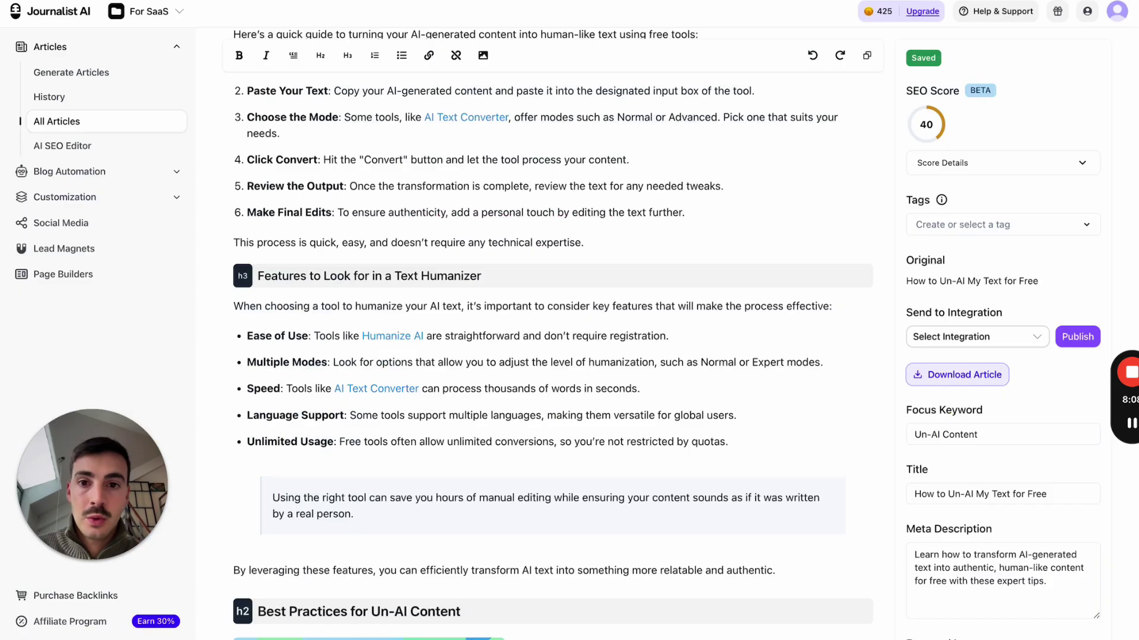
left_click(63, 248)
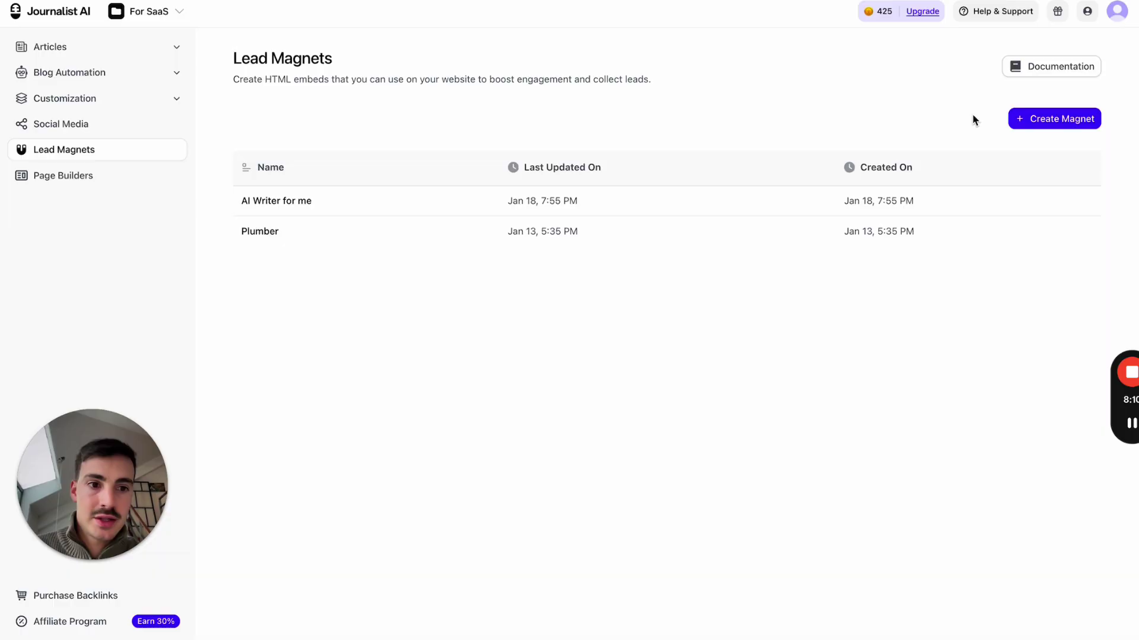
left_click(1035, 122)
double_click(500, 168)
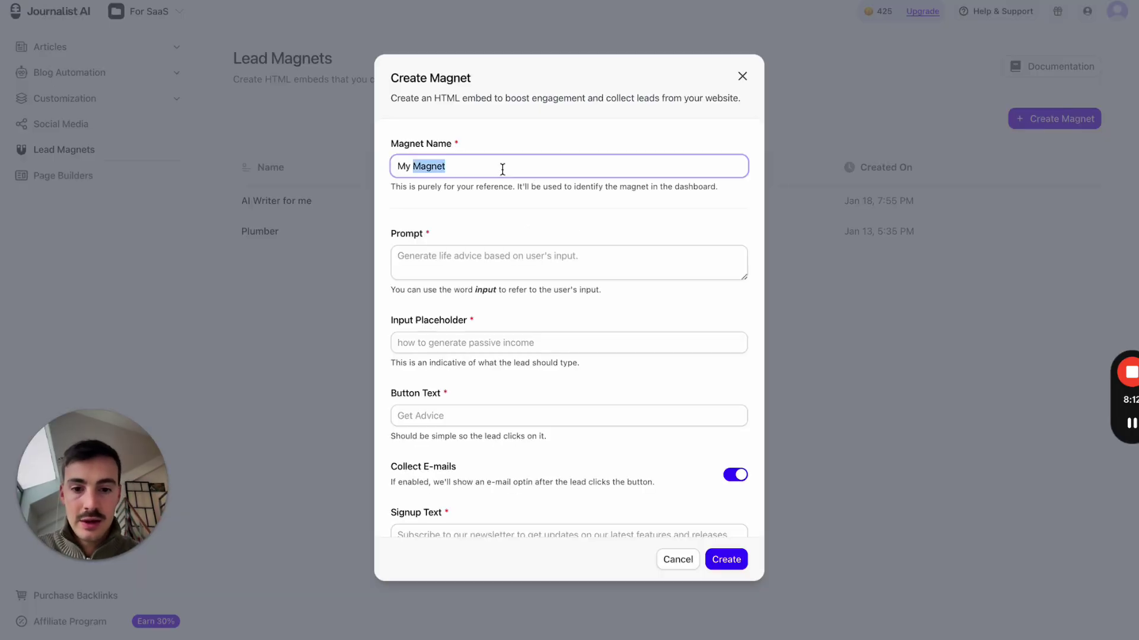
key("ctrl+plus")
type("AI")
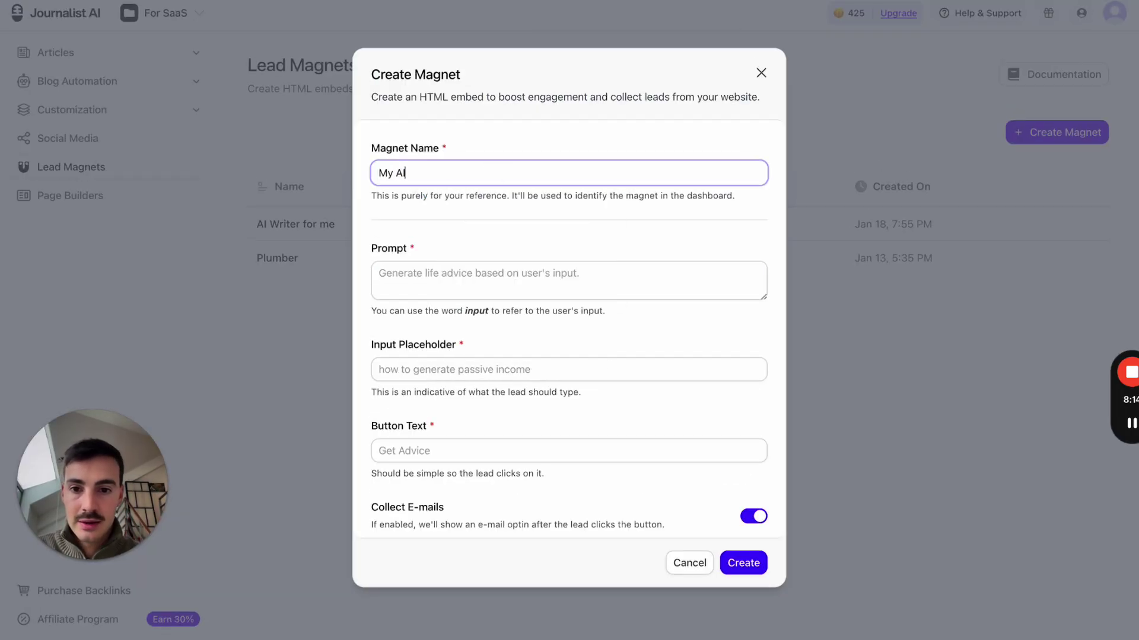
type(" magnet")
double_click(422, 172)
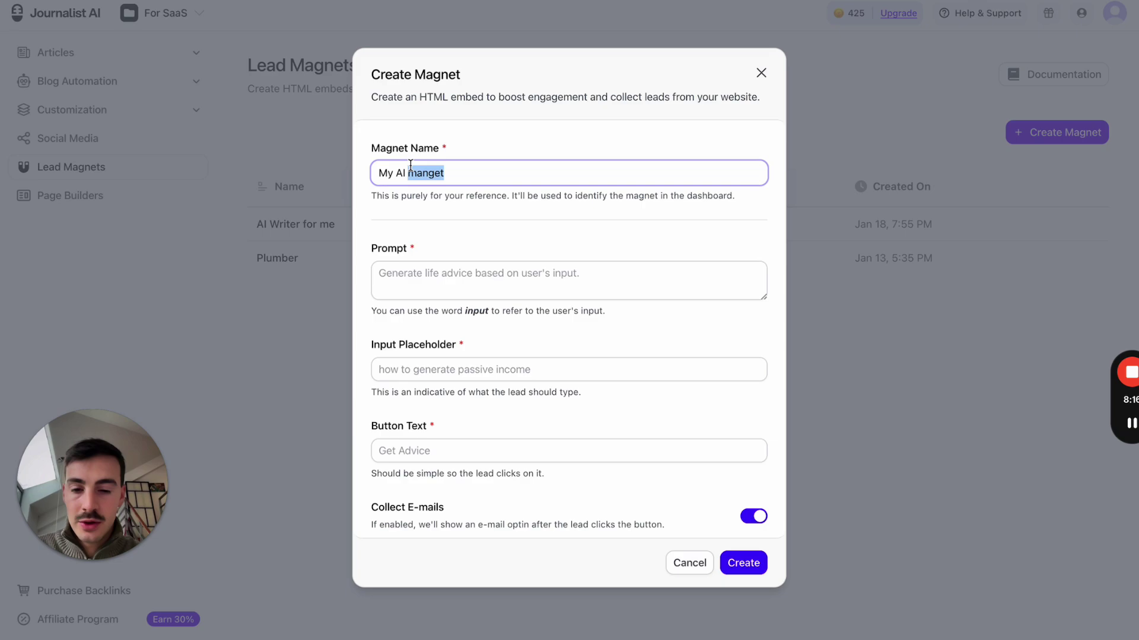
type("Magnet")
left_click(759, 73)
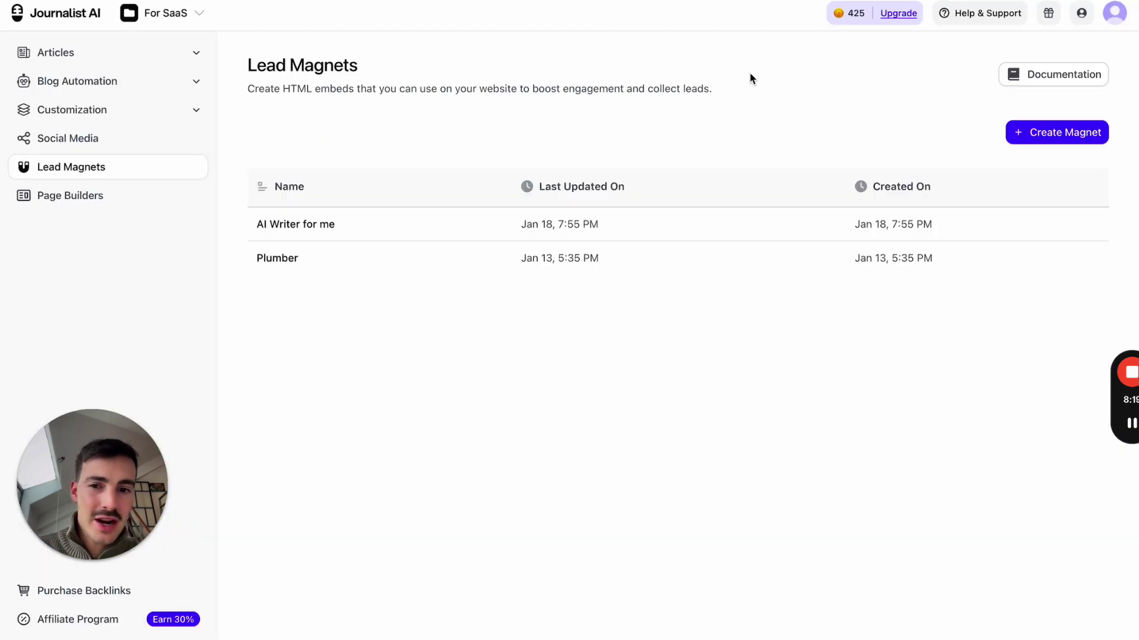
Open the Plumber lead magnet's configuration and briefly circle its widget preview in red.
left_click(424, 256)
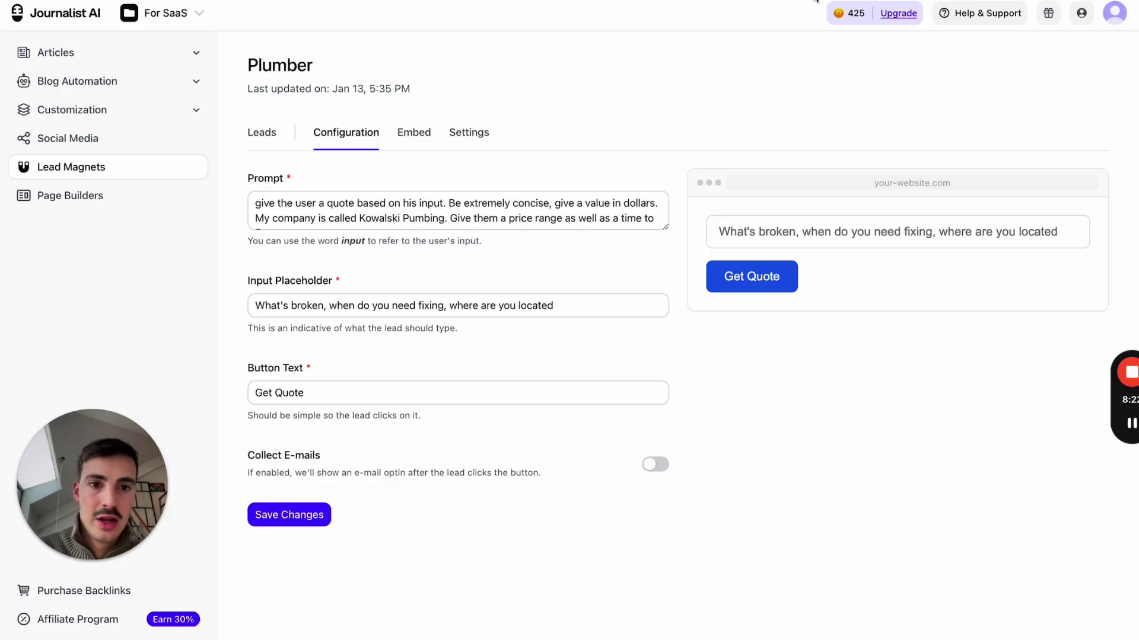
key("alt+d")
mouse_move(796, 129)
left_mouse_down()
mouse_move(720, 138)
mouse_move(1044, 386)
mouse_move(883, 117)
mouse_move(793, 130)
left_mouse_up()
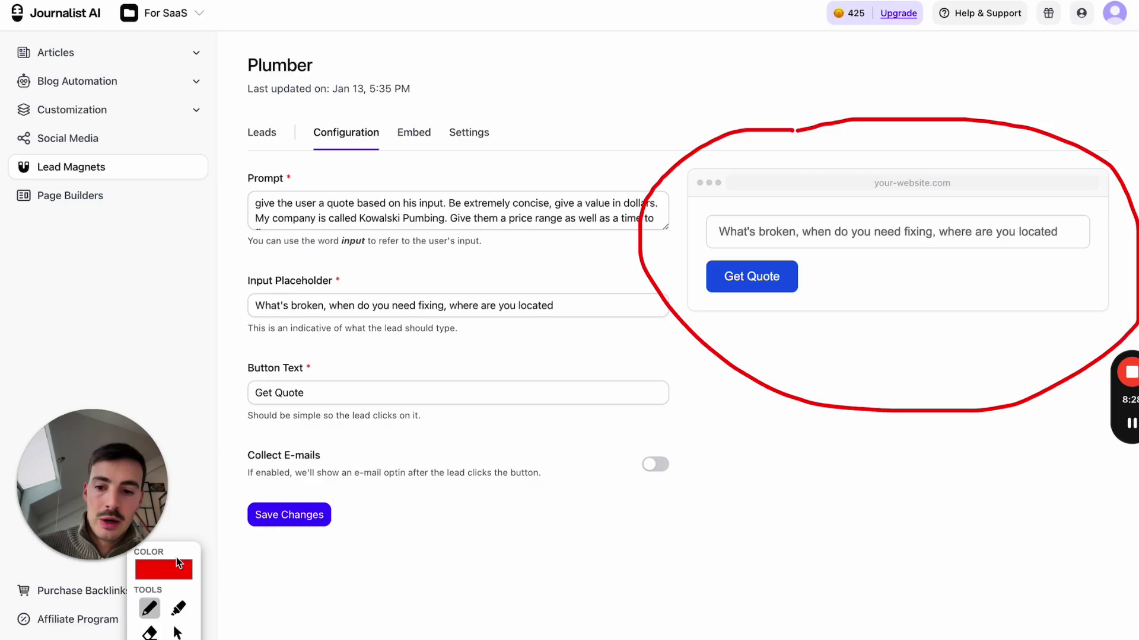
left_click_drag(177, 548, 184, 217)
key("Escape")
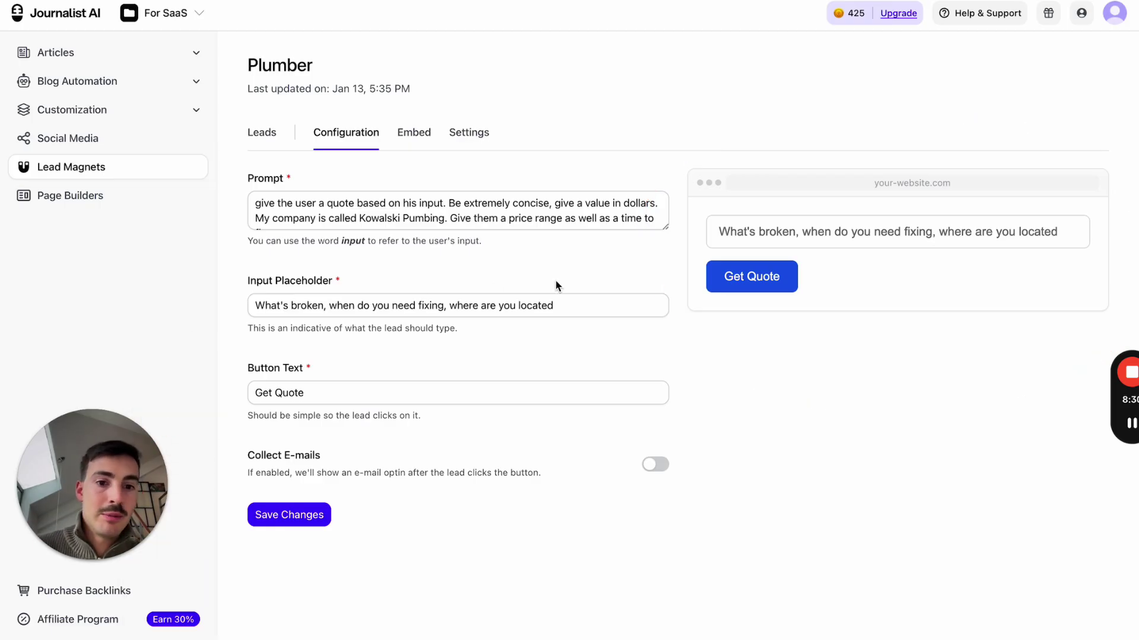
Test the preview with the clogged-toilet question and highlight the company name, $100 price, 1 to 2 hours.
left_click(726, 247)
left_click(812, 268)
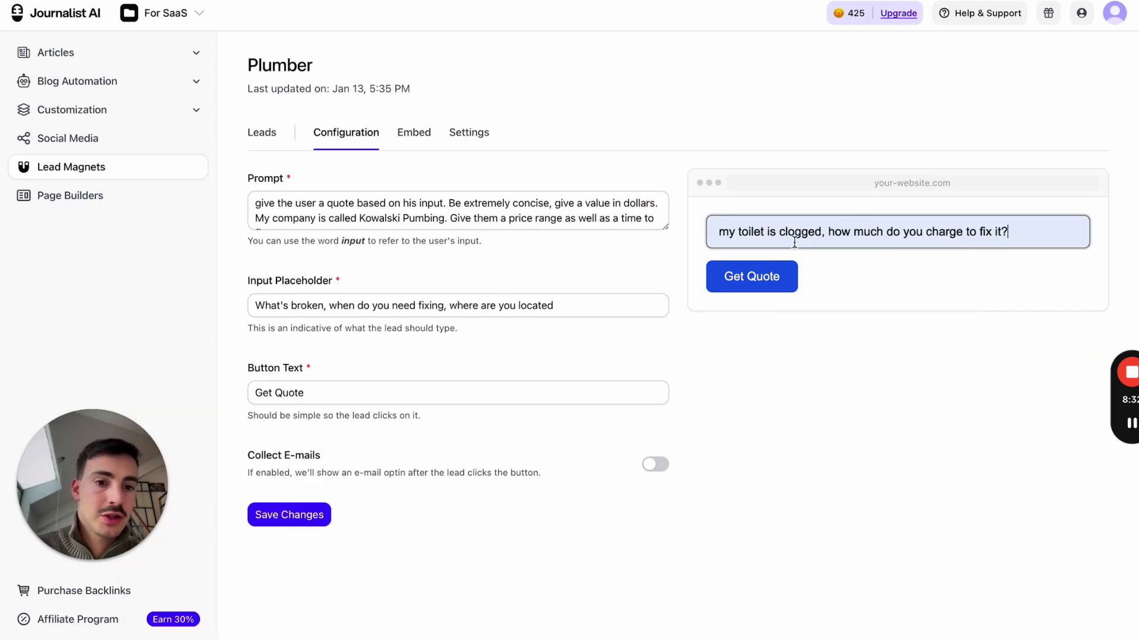
left_click(769, 286)
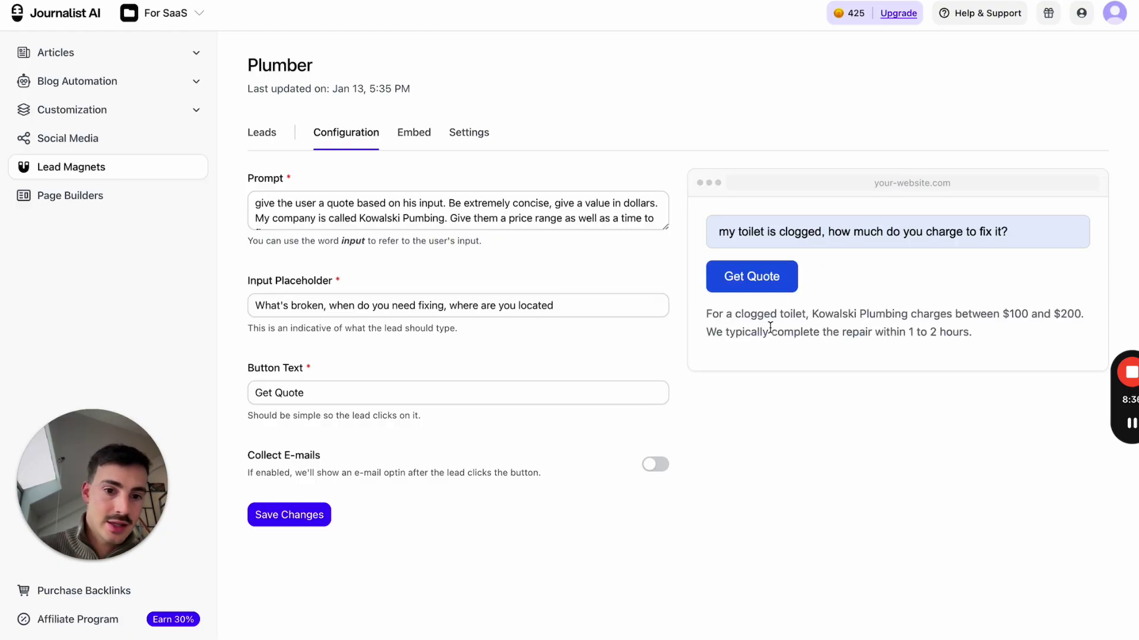
left_click_drag(813, 315, 917, 315)
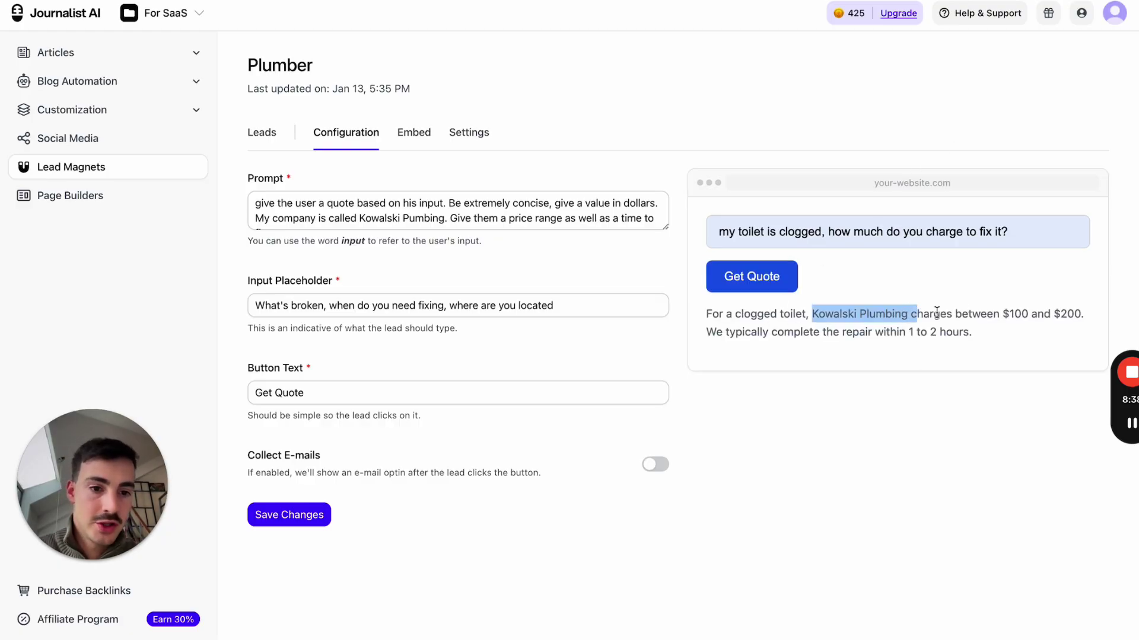
left_click_drag(1002, 315, 1044, 315)
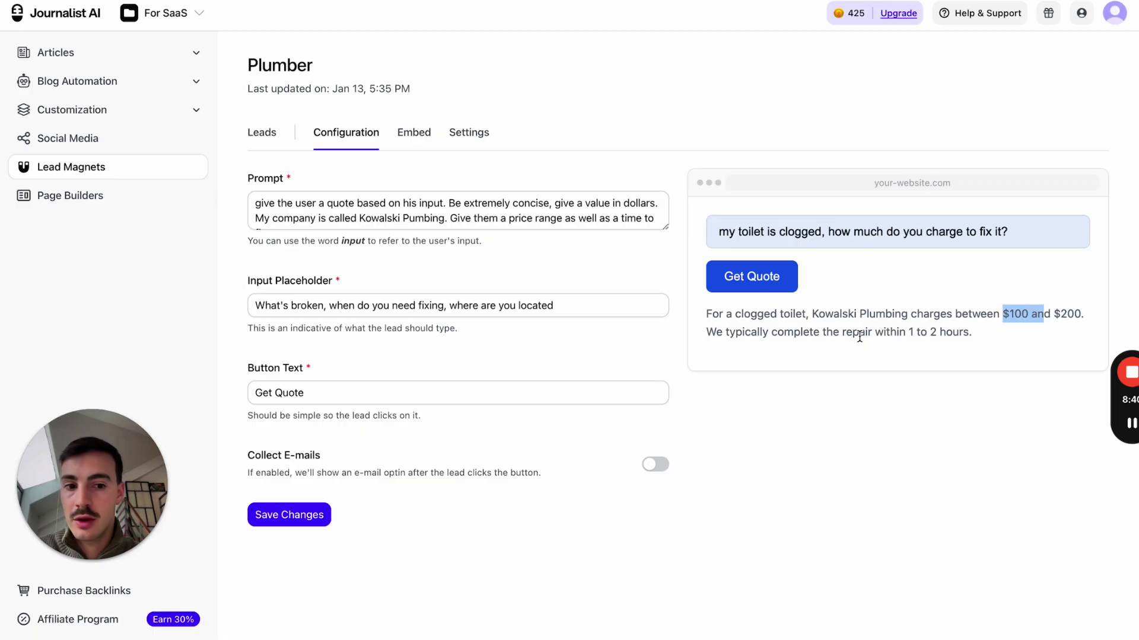
left_click_drag(908, 332, 969, 332)
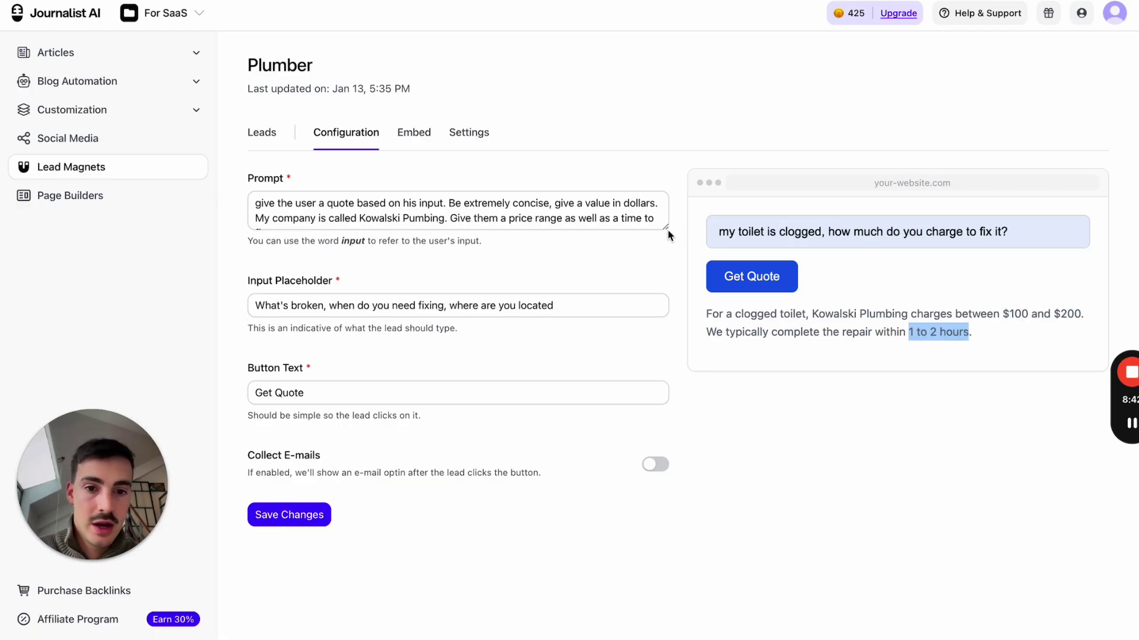
Enlarge the Prompt box and highlight its conciseness instruction and company name.
left_click_drag(667, 228, 664, 296)
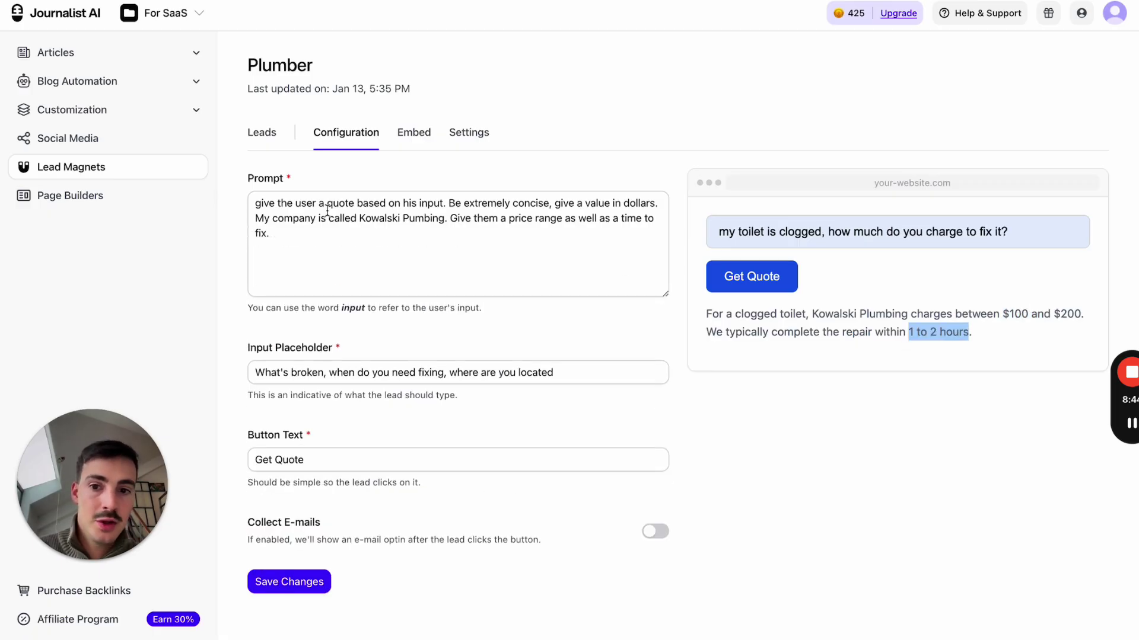
left_click_drag(448, 203, 655, 202)
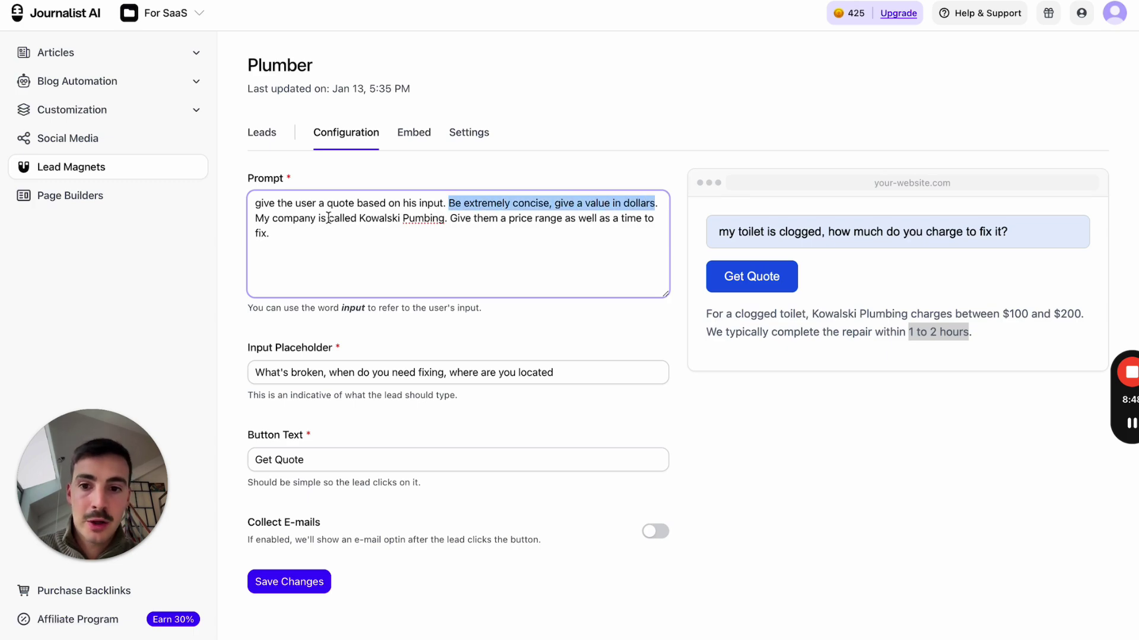
left_click_drag(332, 220, 575, 235)
left_click(475, 220)
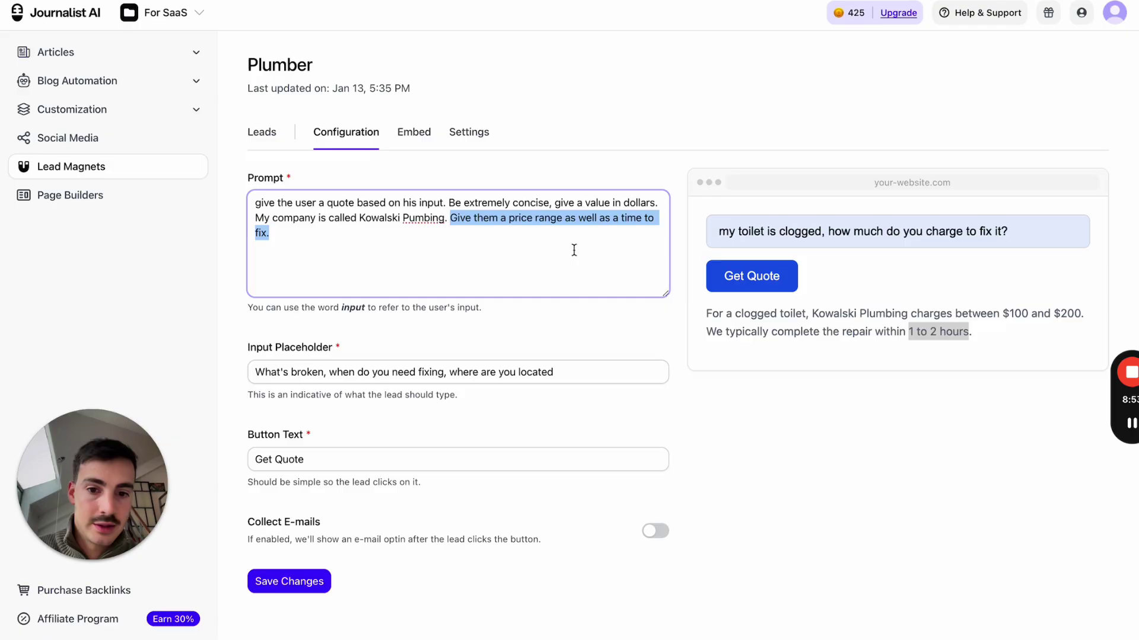
Empty the sample question from the preview box and point out the Get Quote label.
left_click_drag(579, 371, 231, 376)
left_click(792, 242)
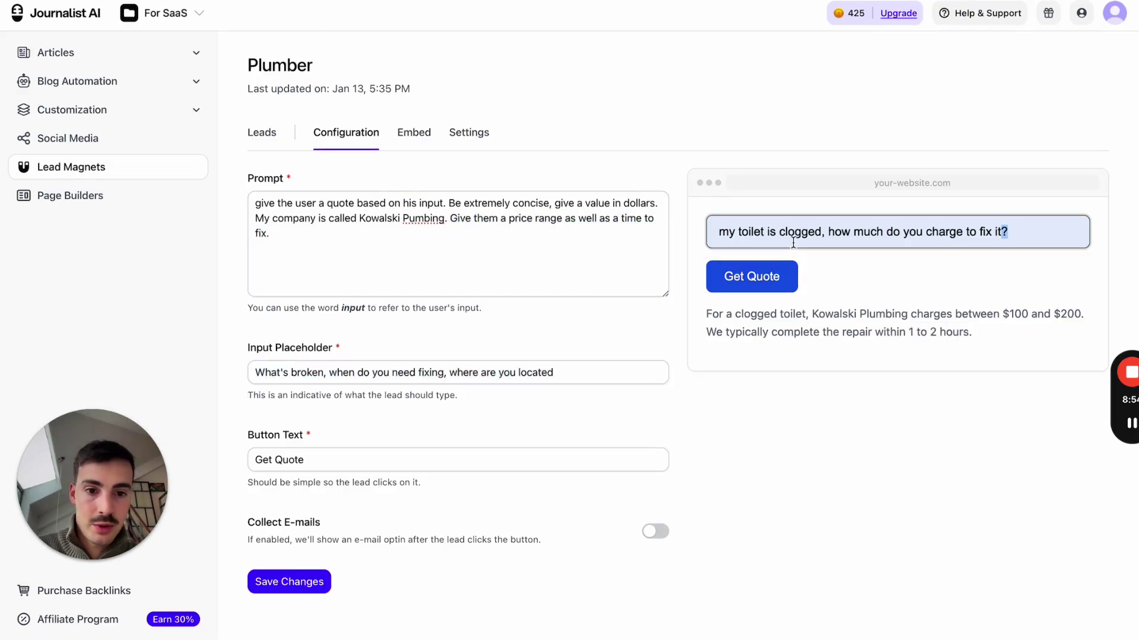
key("ctrl+a")
key("BackSpace")
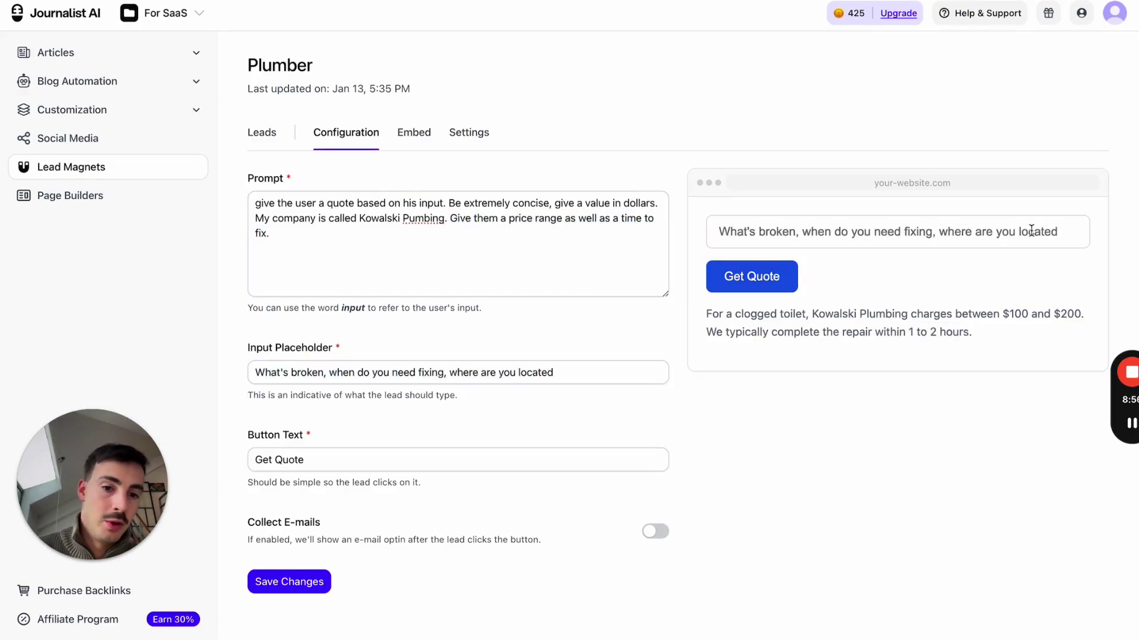
left_click_drag(351, 465, 265, 464)
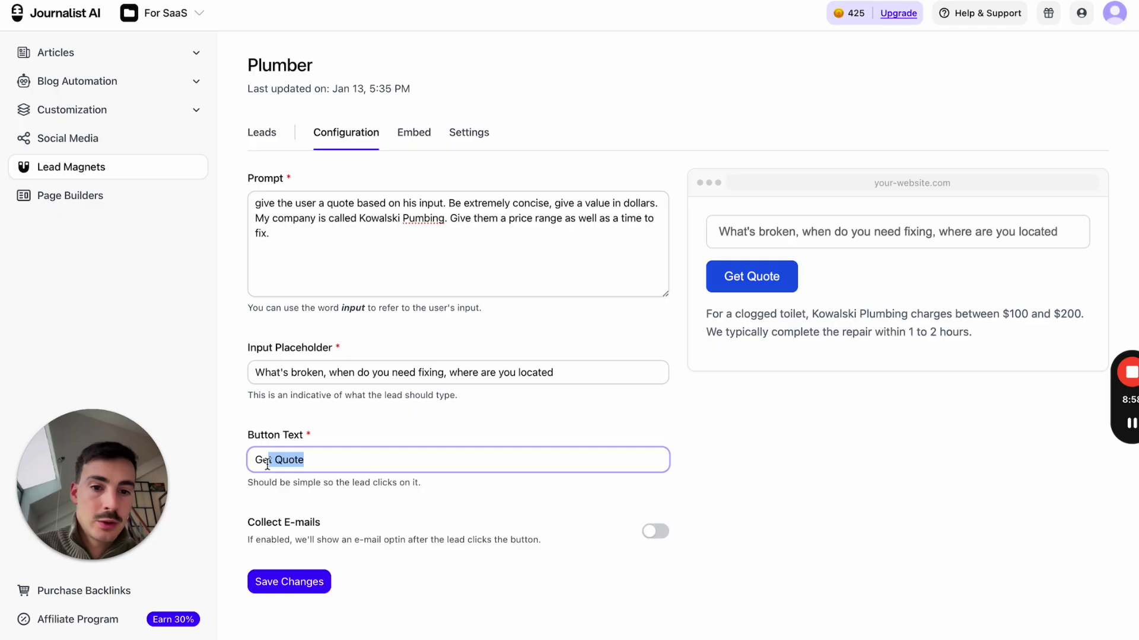
left_click(767, 403)
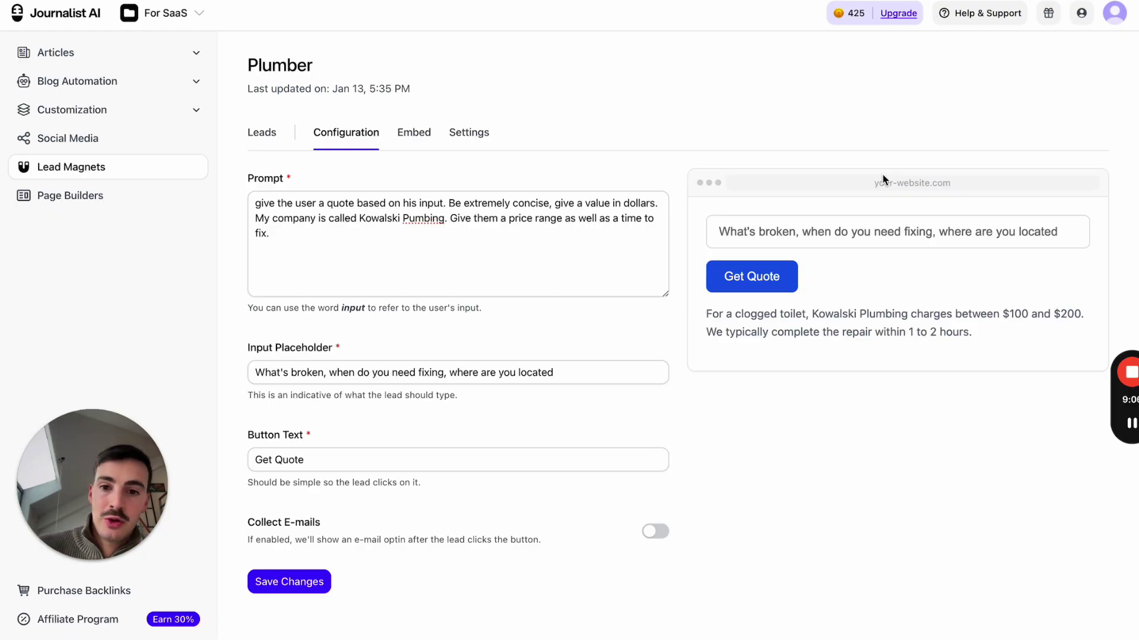
Turn on Collect E-mails with signup text 'Have us call' and save the widget.
left_click(654, 532)
scroll(356, 522, "down", 2)
left_click(335, 526)
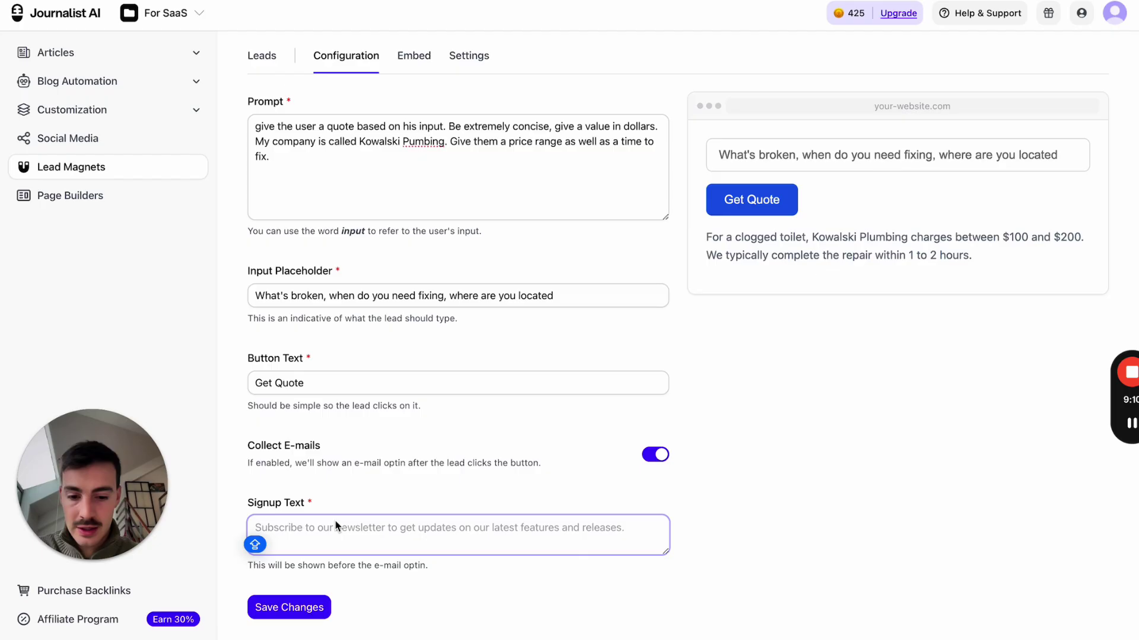
type("Have us call you")
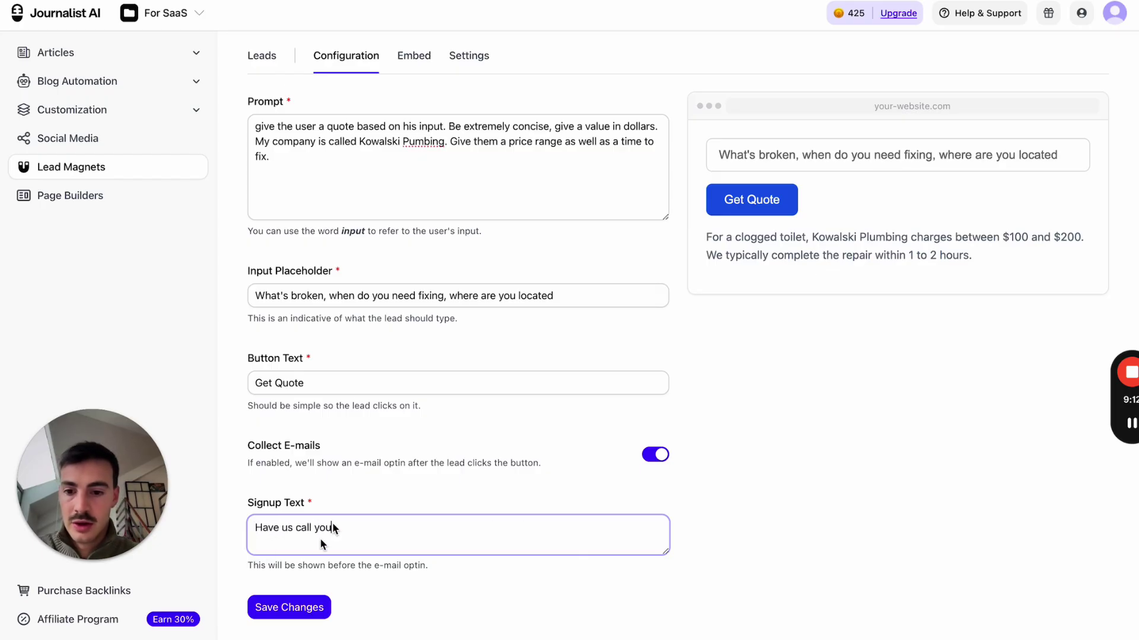
left_click(300, 607)
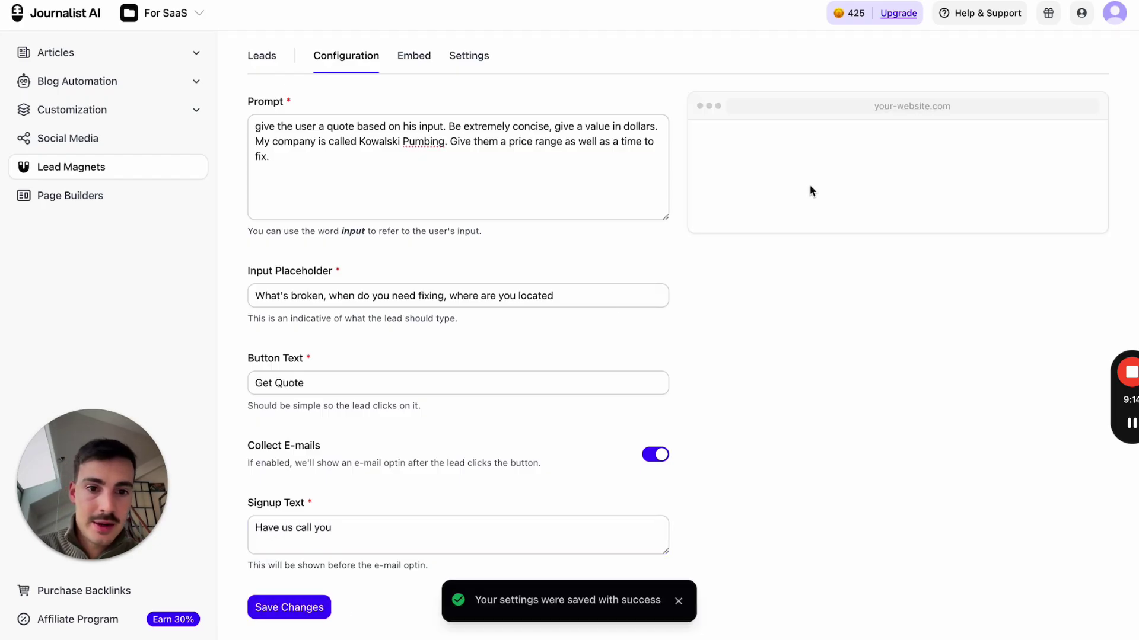
Submit a test quote and e-mail signup in the preview, then check the Leads and Embed tabs.
left_click(818, 156)
left_click(829, 223)
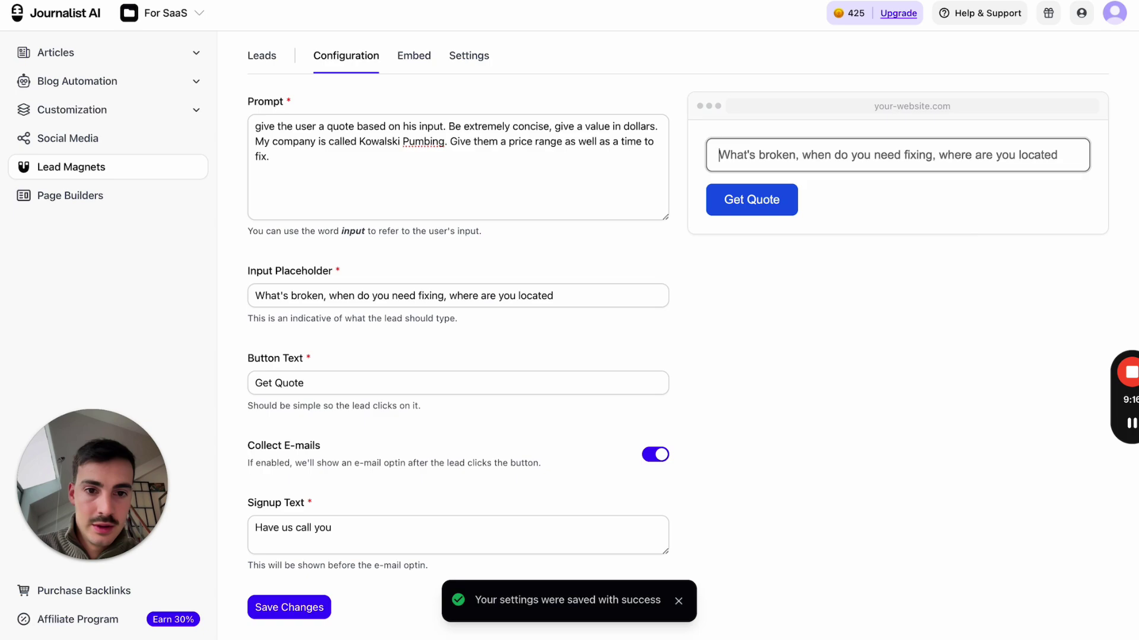
left_click(782, 202)
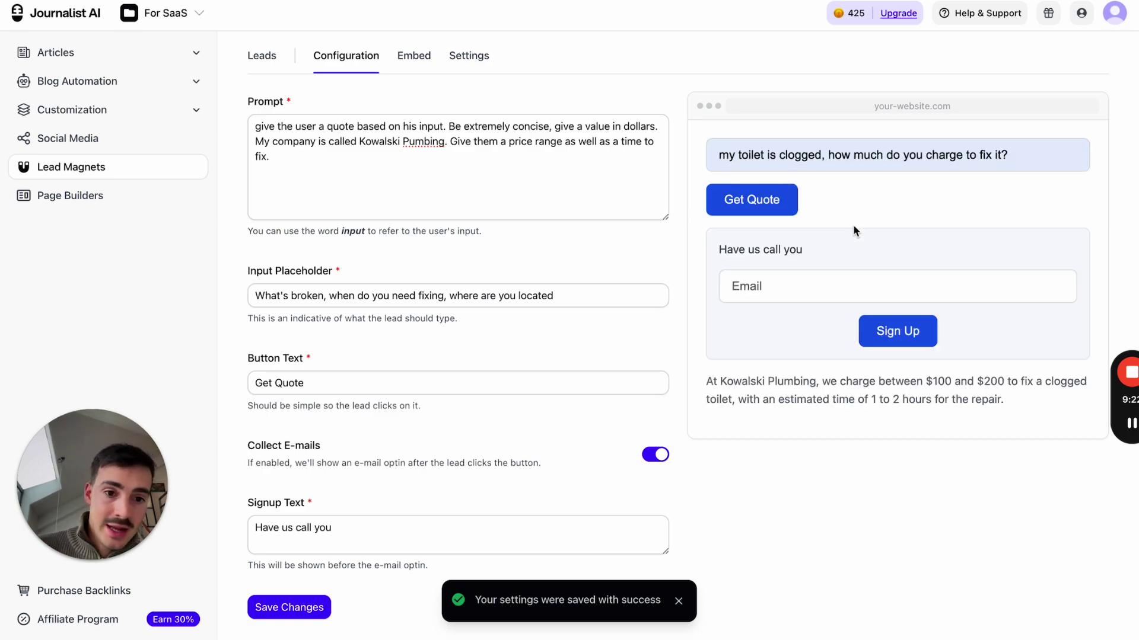
left_click(801, 287)
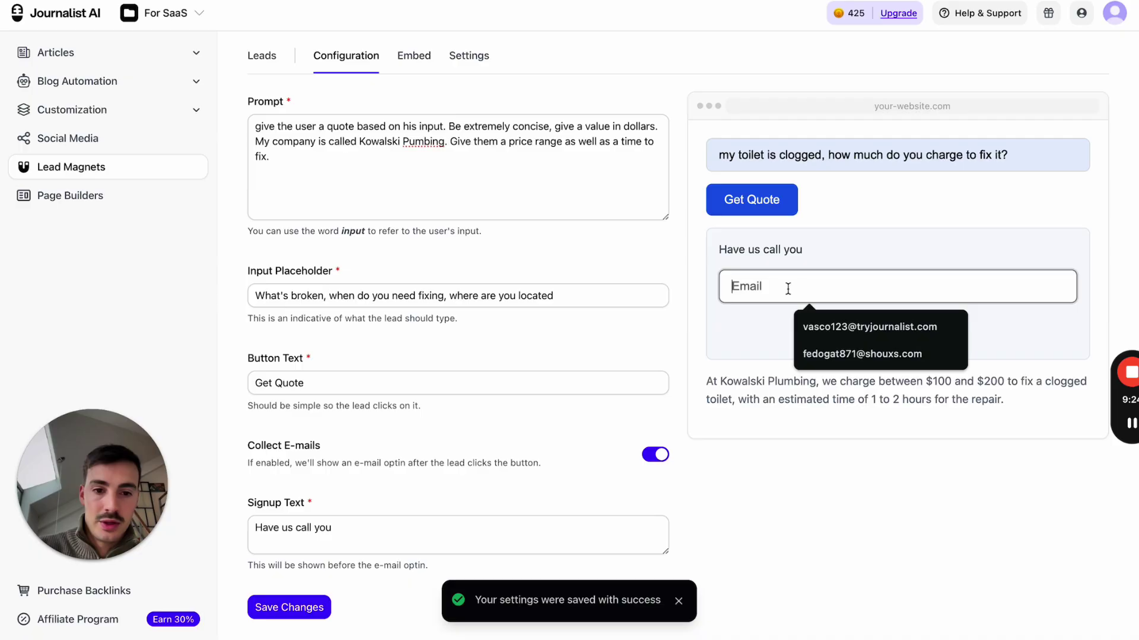
left_click(808, 323)
left_click(867, 330)
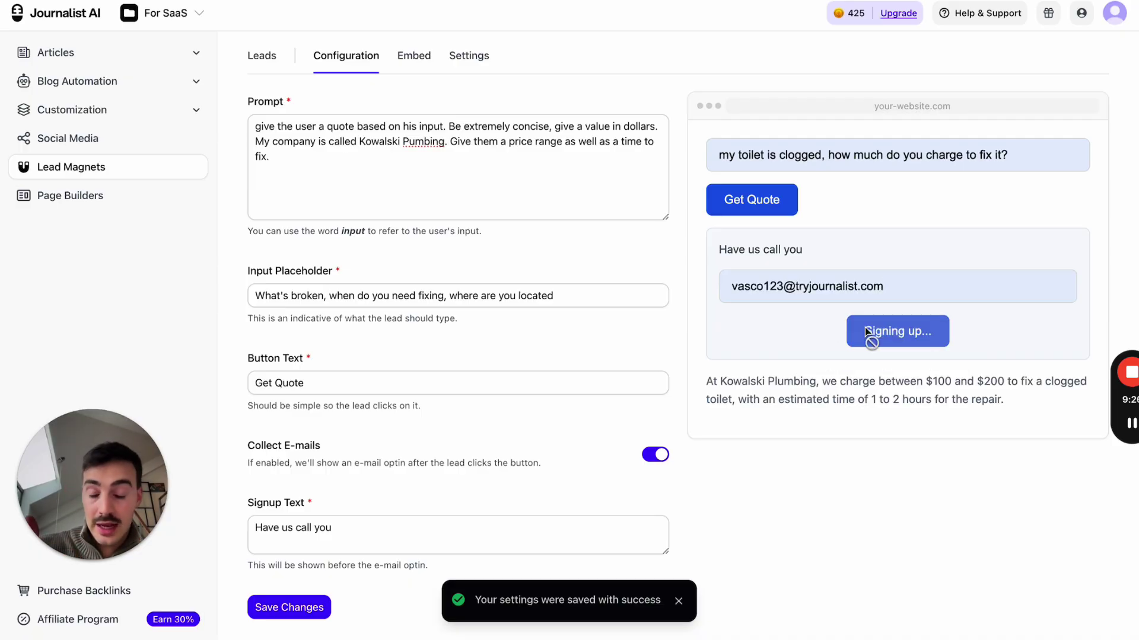
left_click(274, 59)
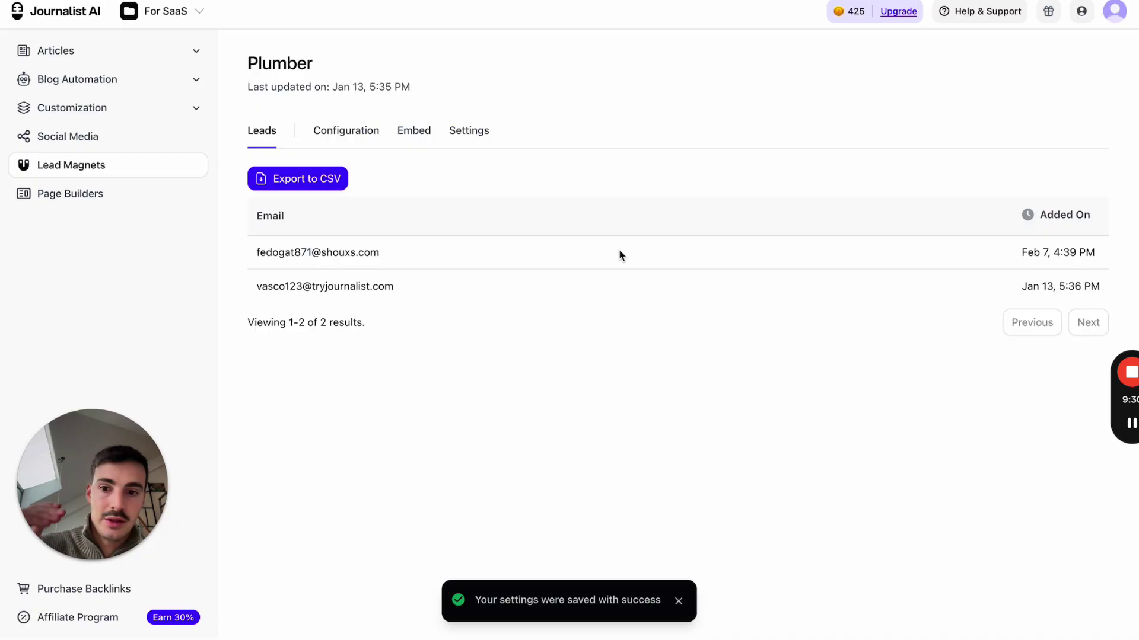
left_click(415, 133)
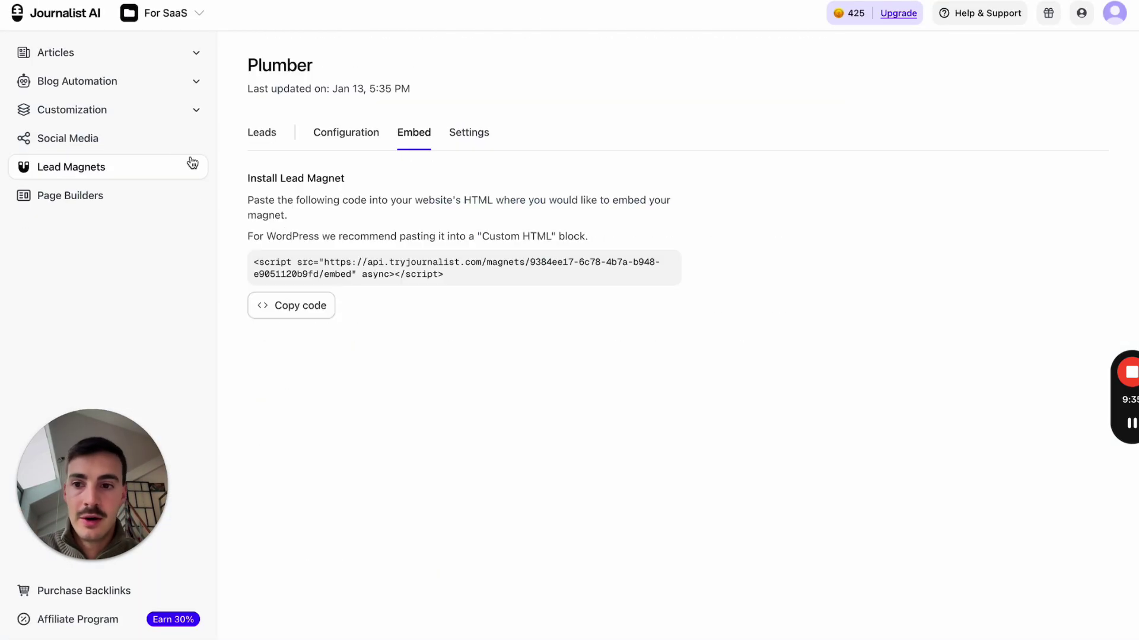
Start a new lead magnet named 'My AI Magnet'.
left_click(190, 163)
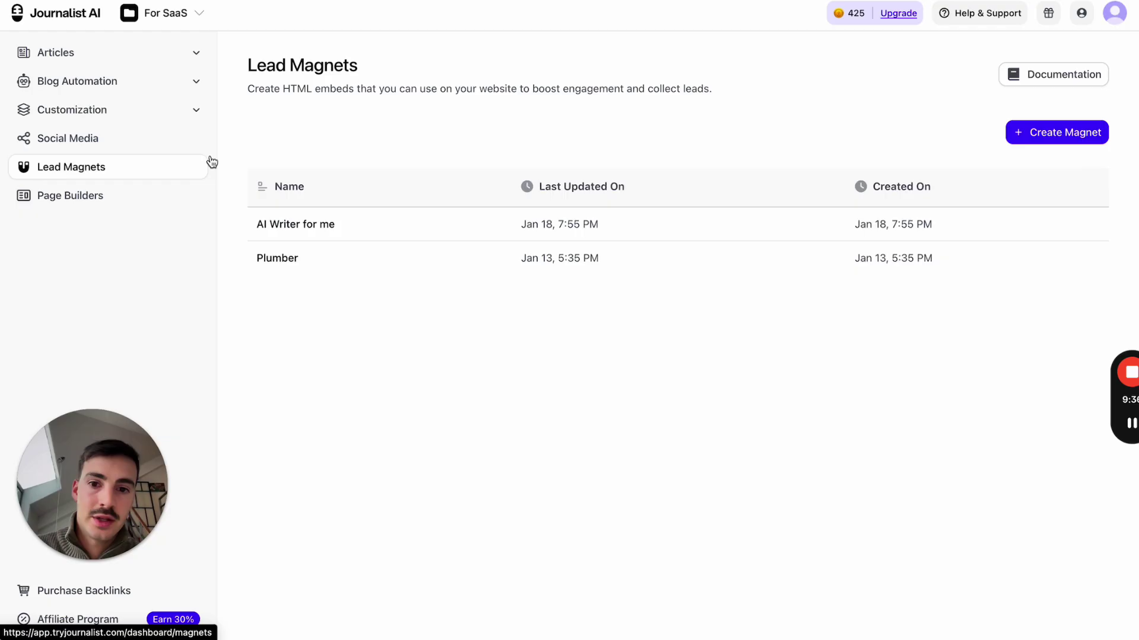
left_click(1050, 137)
double_click(532, 173)
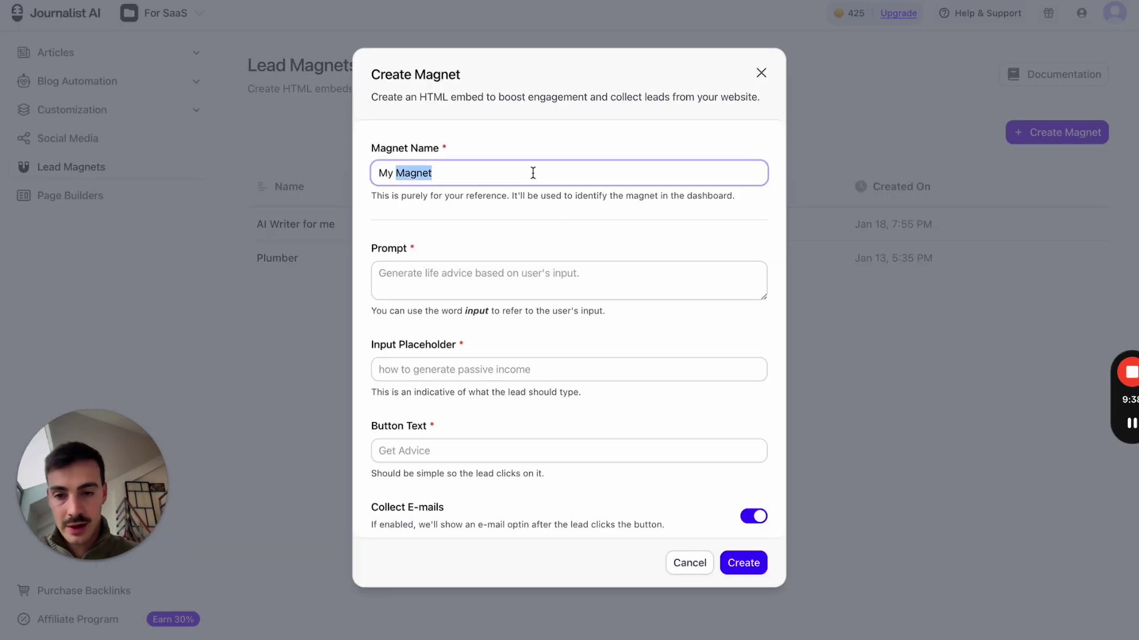
key("super+a")
type("My AI")
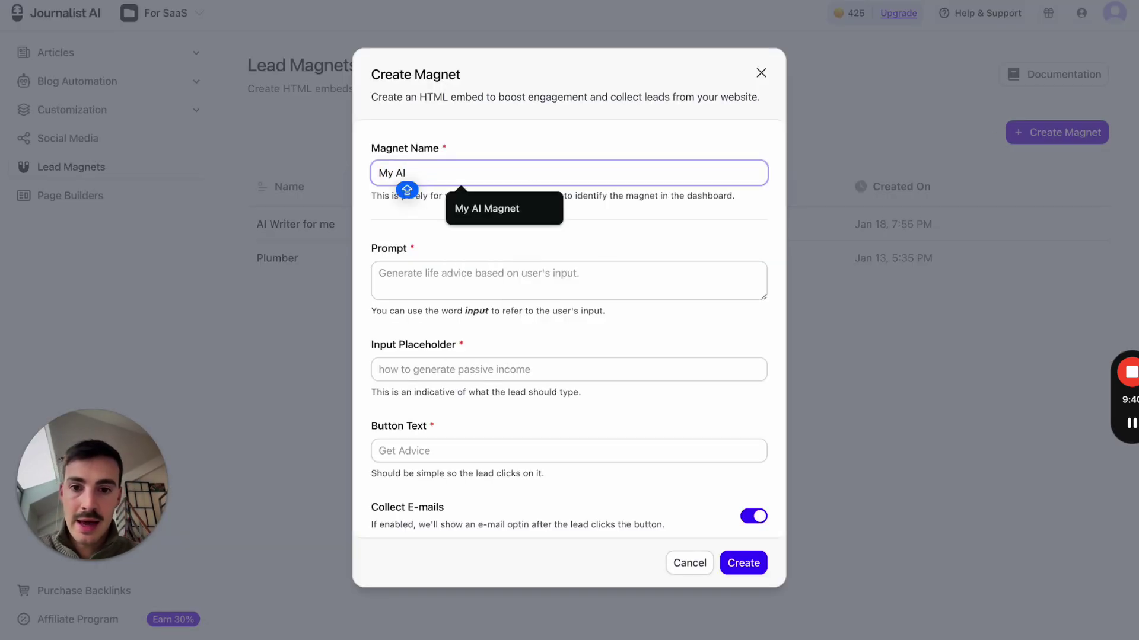
left_click(518, 210)
Write the prompt asking for a list of high-buying-intent keywords the user could target, extremely concise.
scroll(487, 284, "down", 1)
left_click(502, 228)
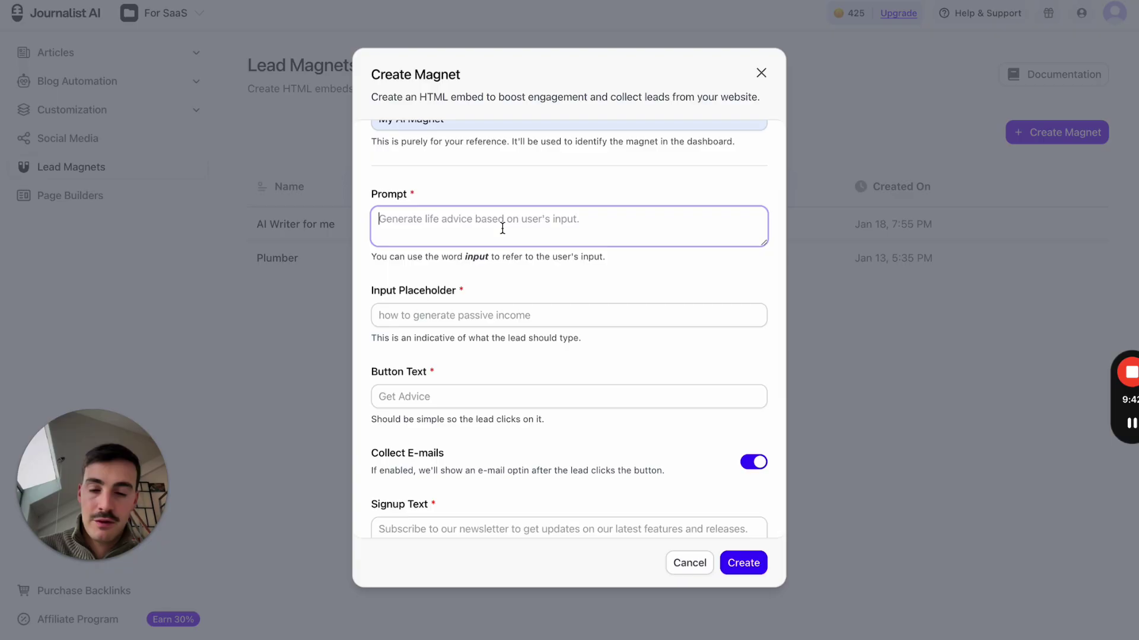
type("give the user a list")
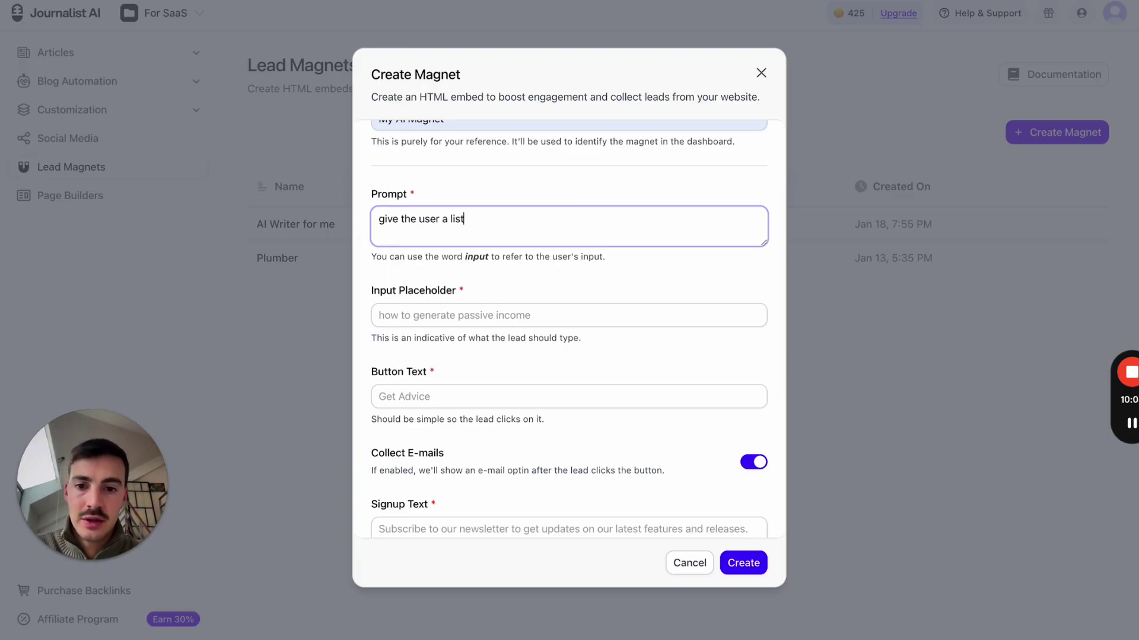
type(" of keywords they")
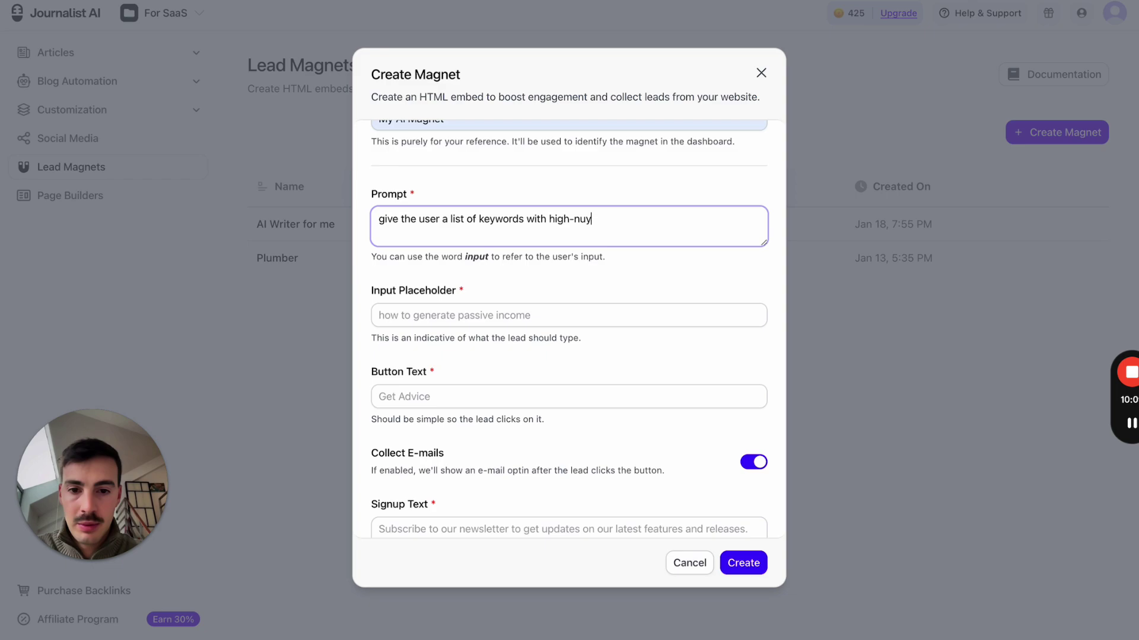
key("BackSpace")
key("BackSpace")
key("BackSpace")
type("buying intent the")
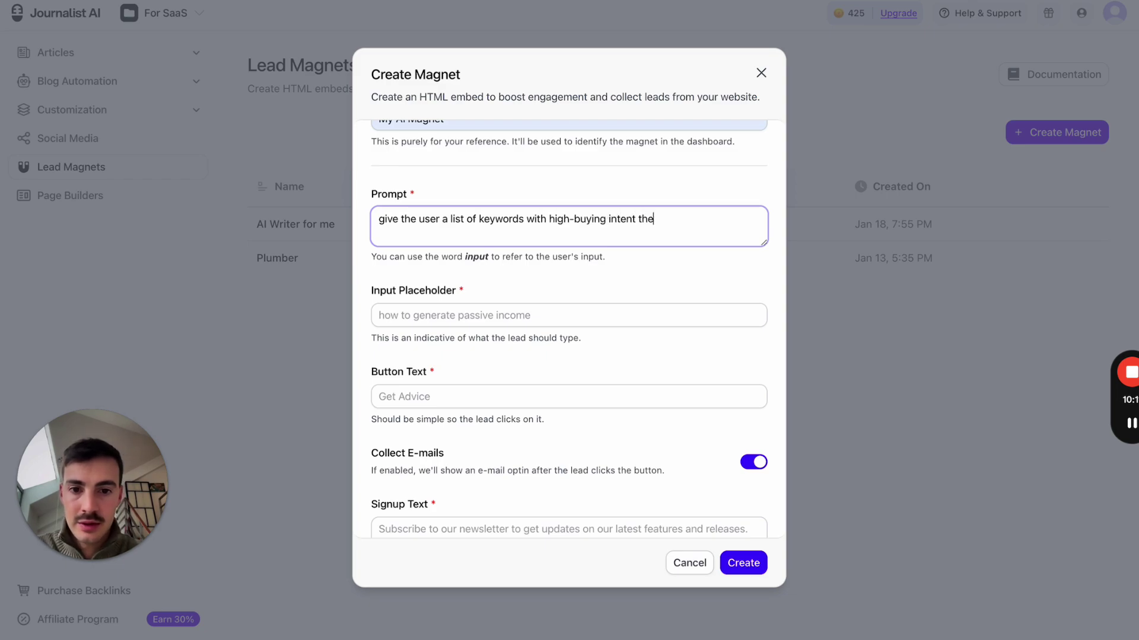
type("y could be targeting for their SEO strategy based on their niche. Be cocn")
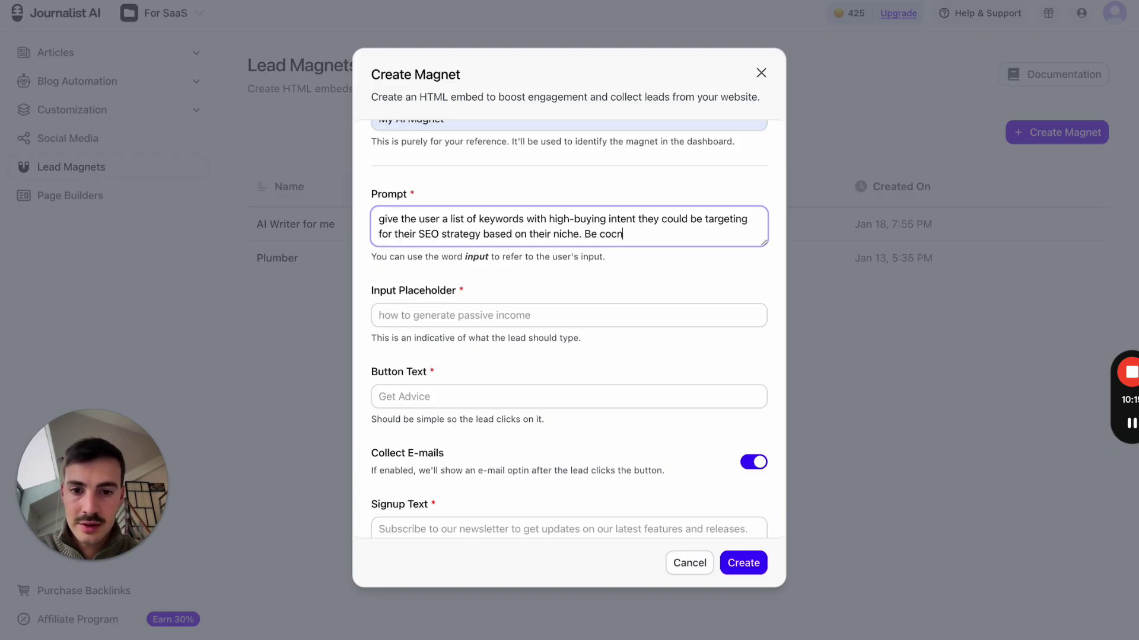
key("BackSpace")
key("BackSpace")
key("BackSpace")
key("BackSpace")
type("extremely concise")
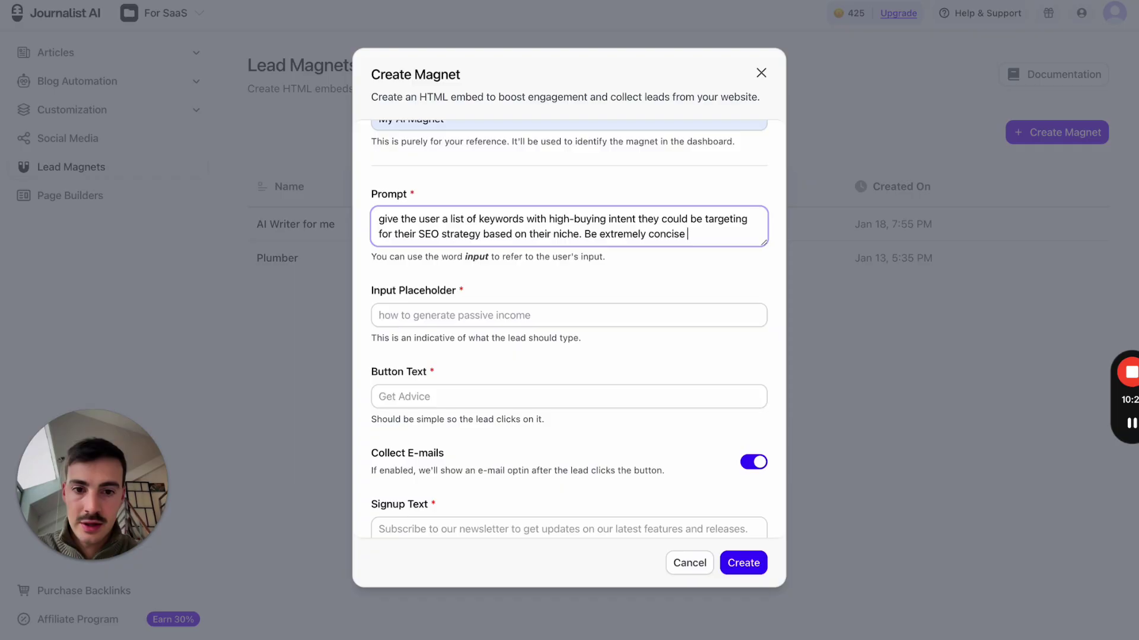
type(".")
Set the input placeholder to 'business' niche.
left_click(490, 323)
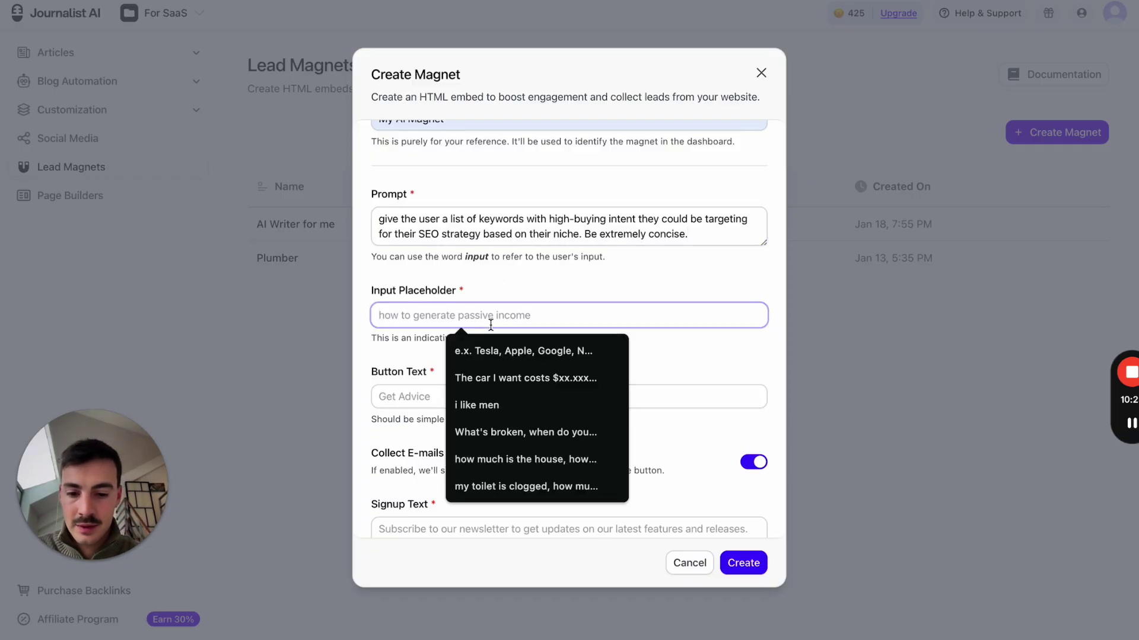
type("keyword")
key("ctrl+a")
key("BackSpace")
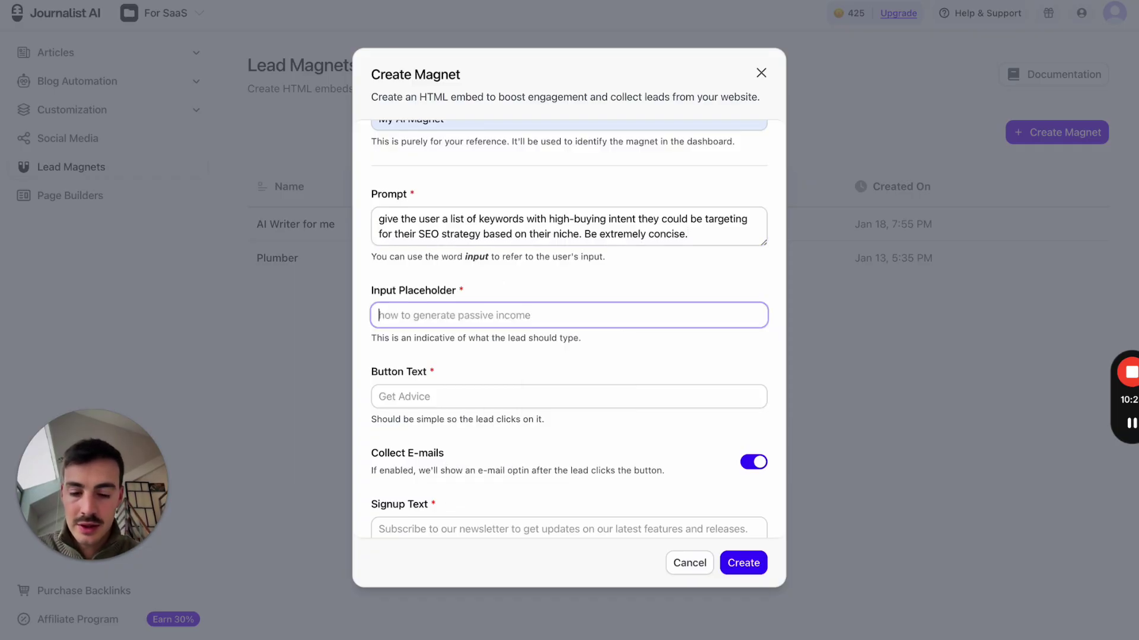
type("business niche")
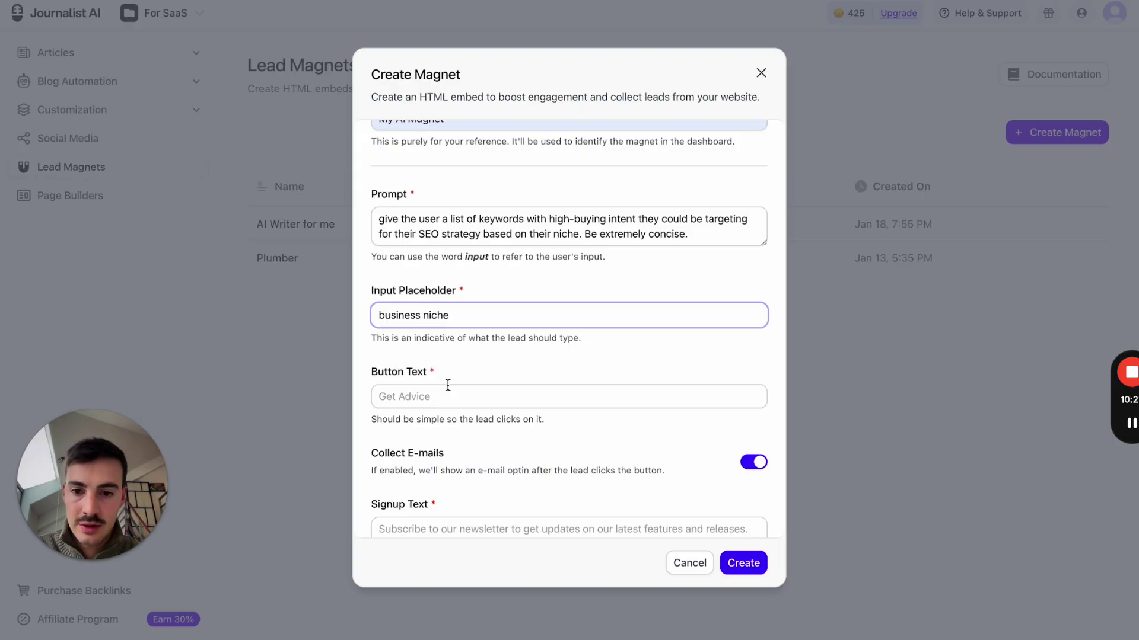
Label the button 'Get High Buying Intent Keywords', switch off Collect E-mails, and create the magnet.
left_click(447, 386)
type("Get hi")
key("BackSpace")
key("BackSpace")
key("BackSpace")
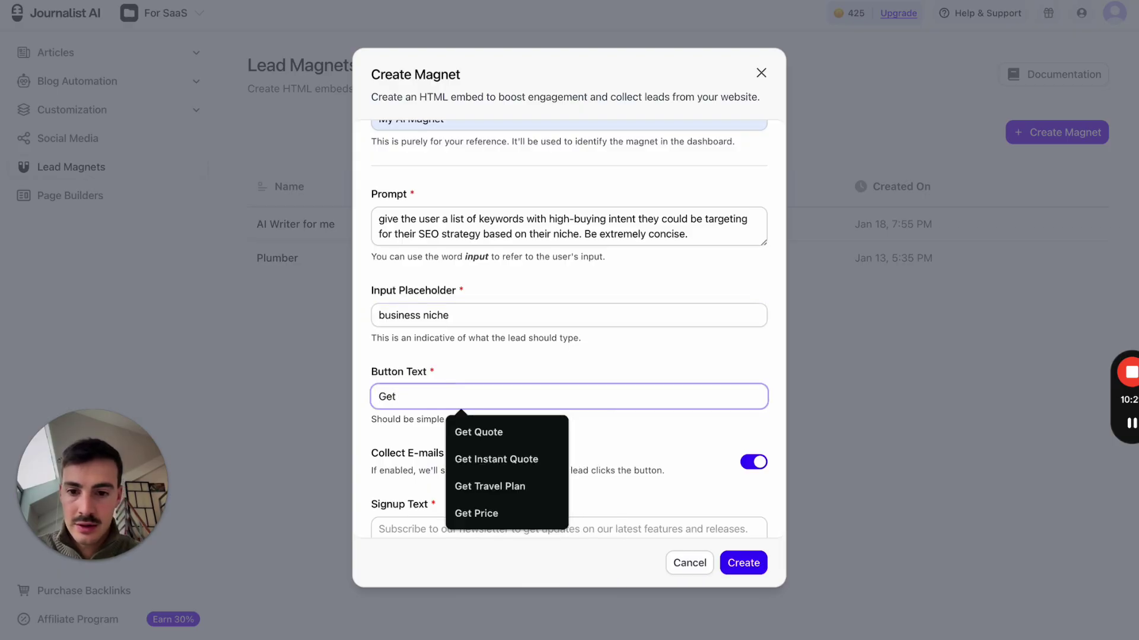
type("High Buying ")
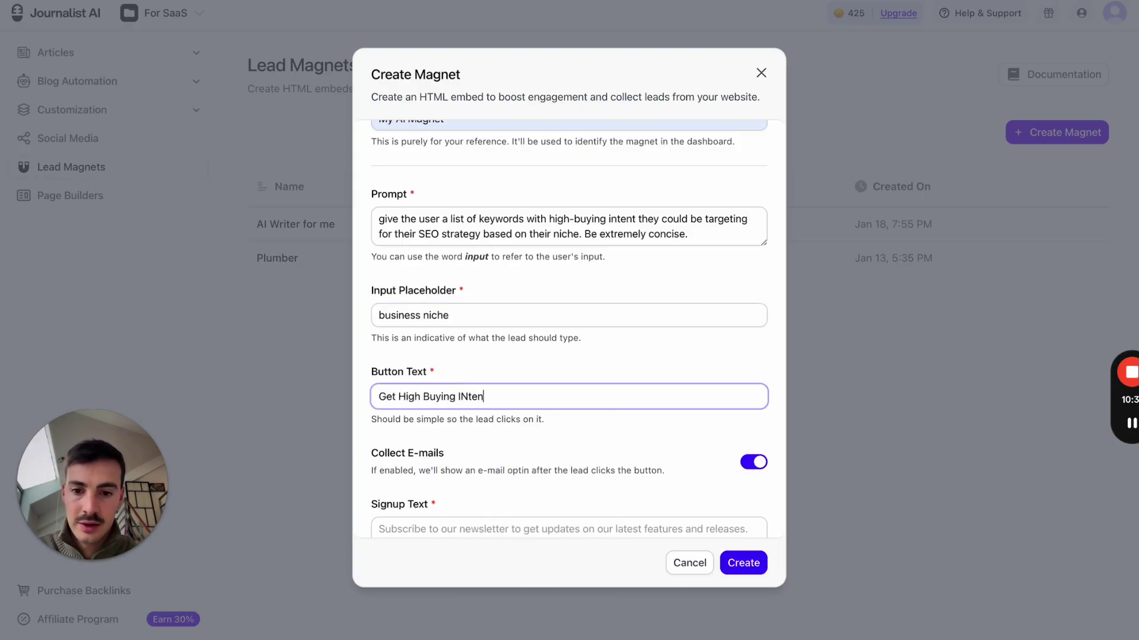
type("INten")
key("BackSpace")
key("BackSpace")
key("BackSpace")
key("BackSpace")
type("ntent Ke")
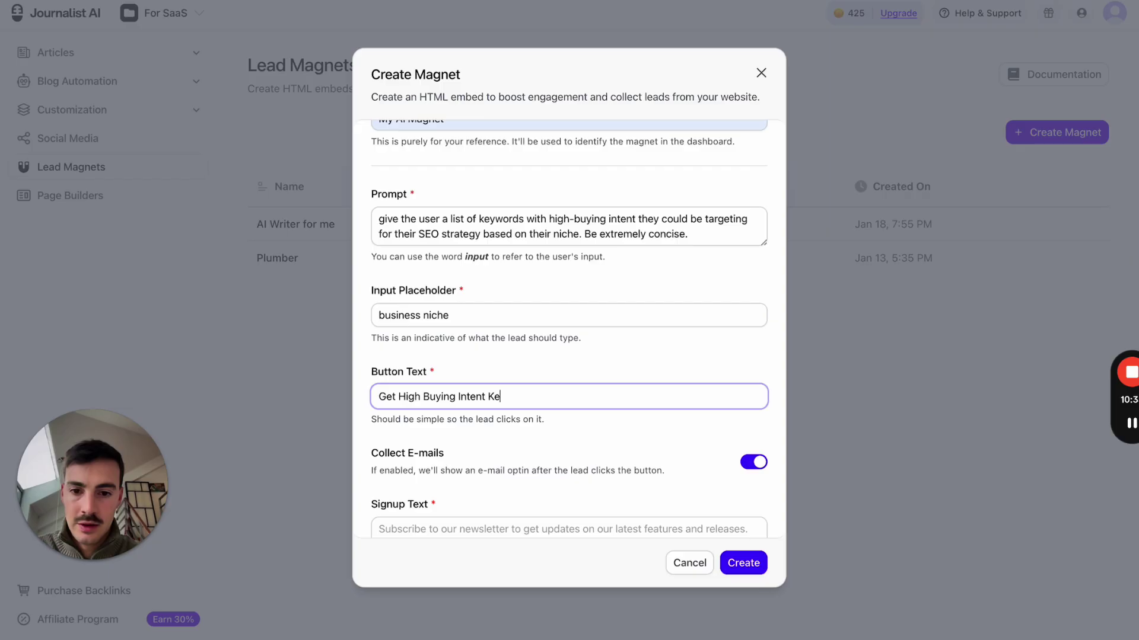
type("ywords")
scroll(495, 414, "down", 3)
left_click(761, 314)
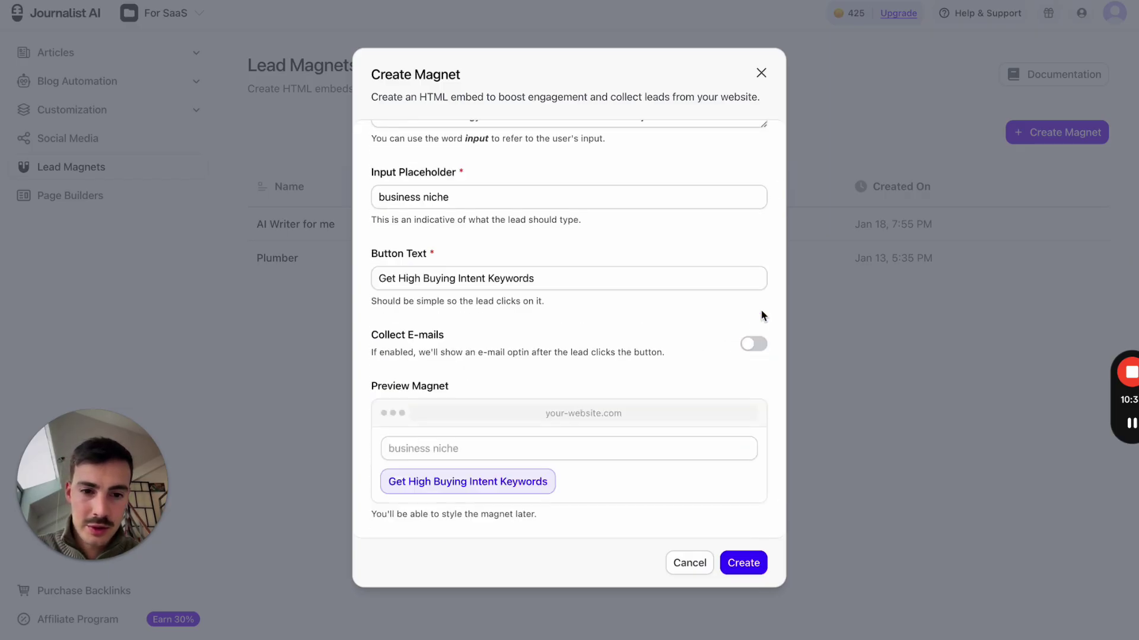
left_click(751, 560)
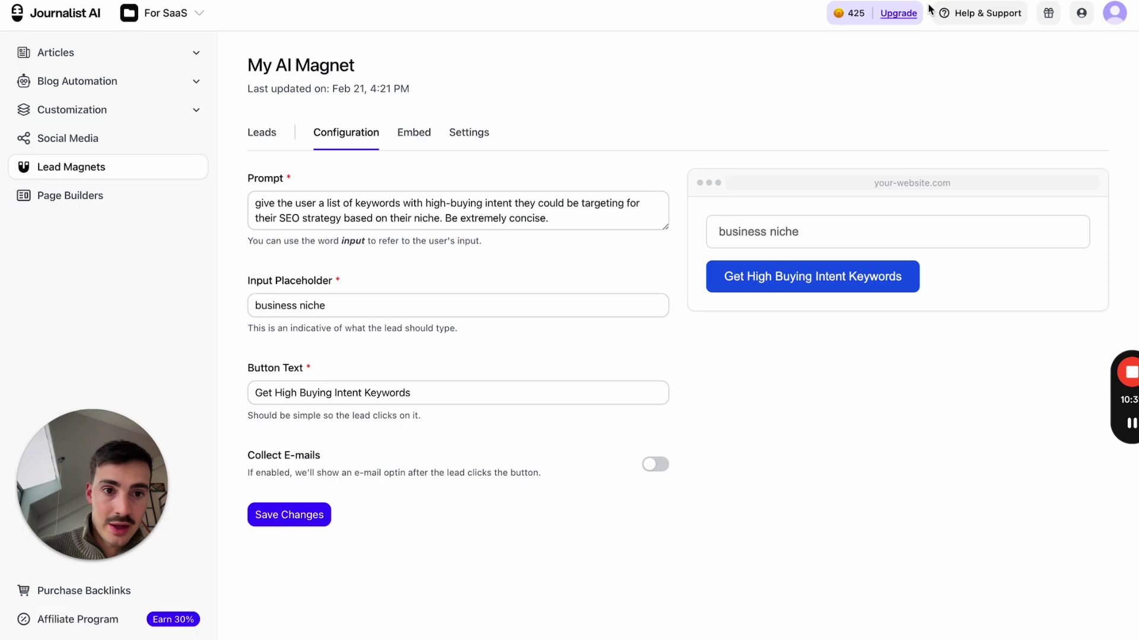
Copy My AI Magnet's embed code from its Embed tab.
left_click(413, 134)
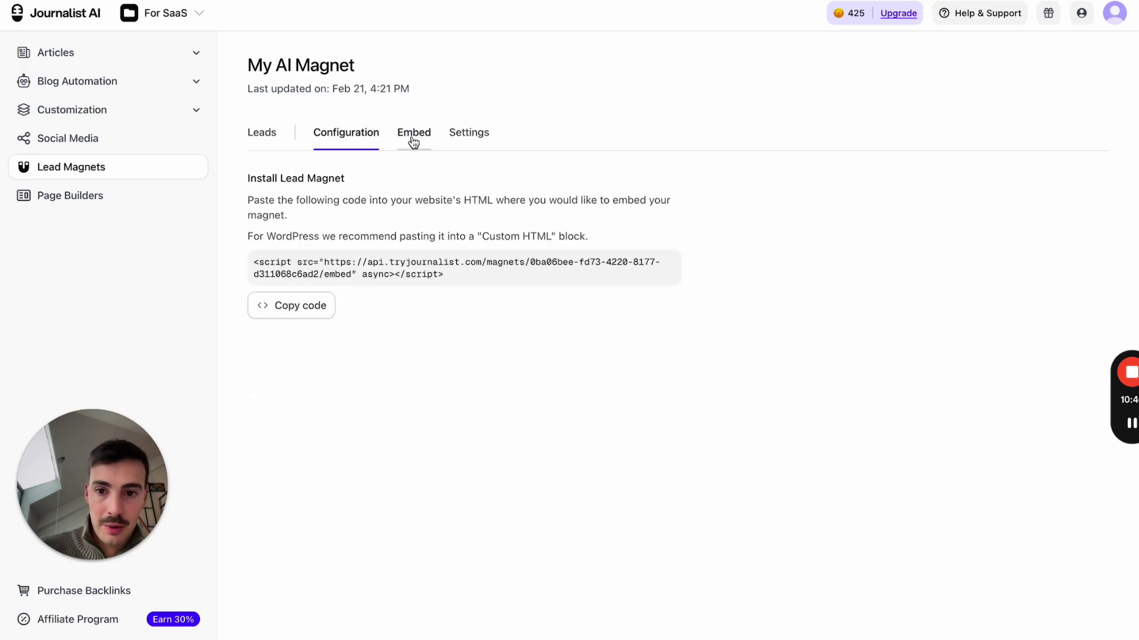
left_click(307, 299)
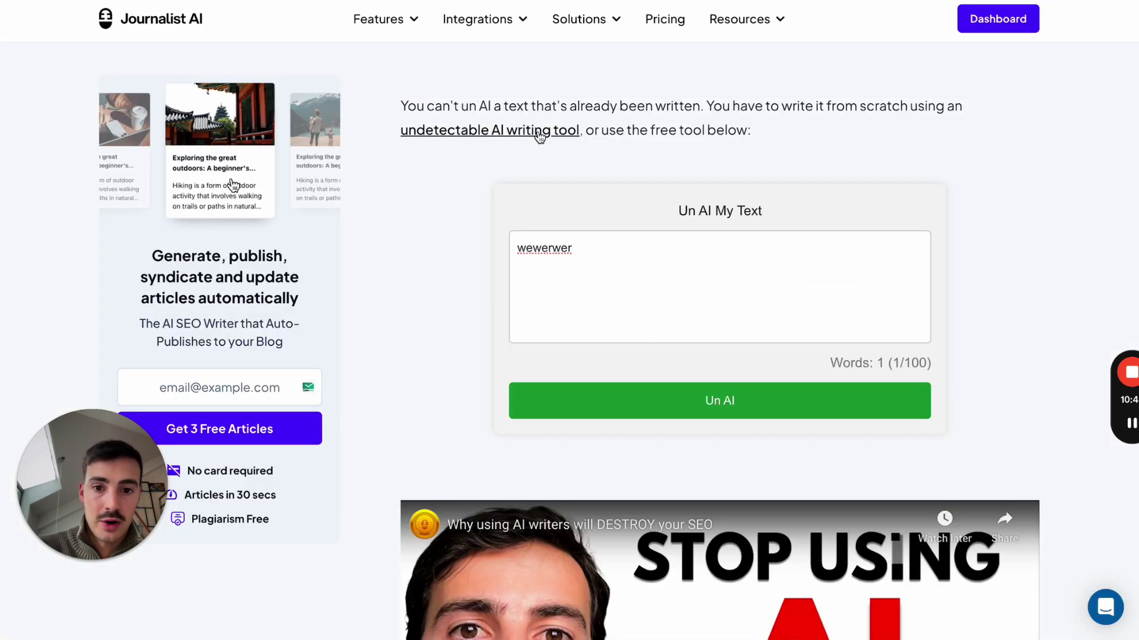
scroll(539, 134, "up", 7)
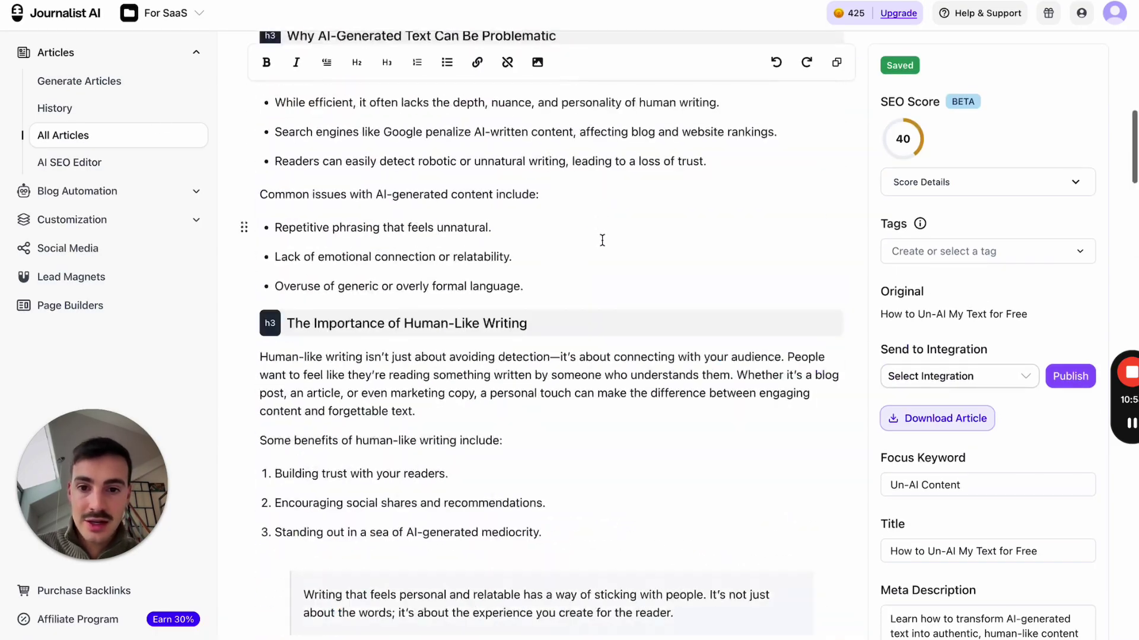
Paste the embed code as a new bullet in the article, then undo it.
left_click(599, 240)
key("Return")
key("ctrl+v")
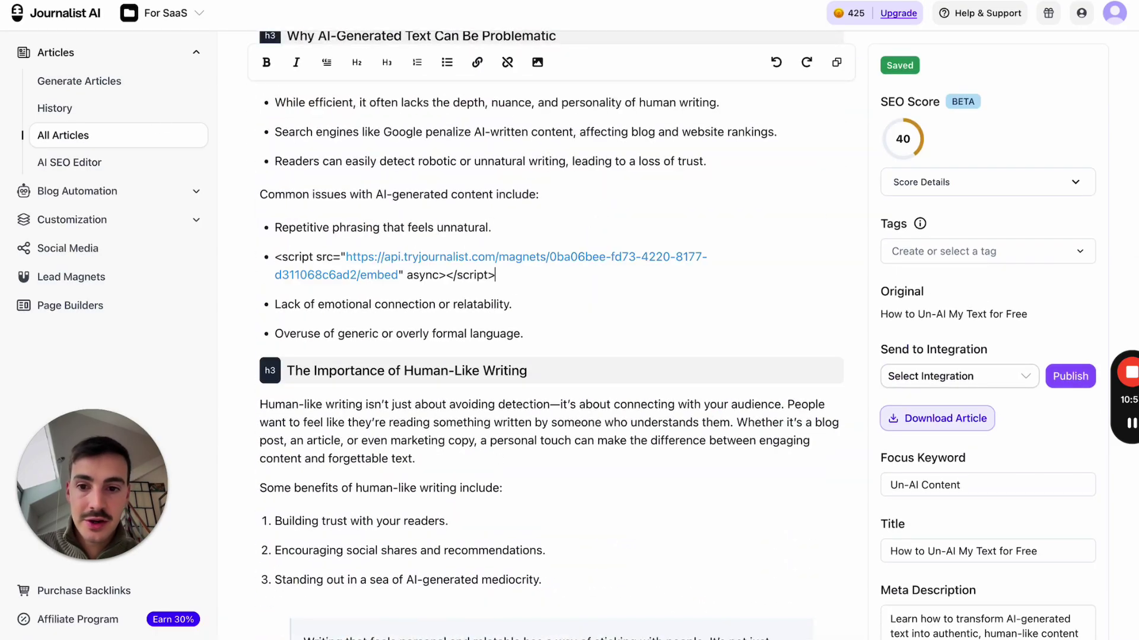
key("ctrl+z")
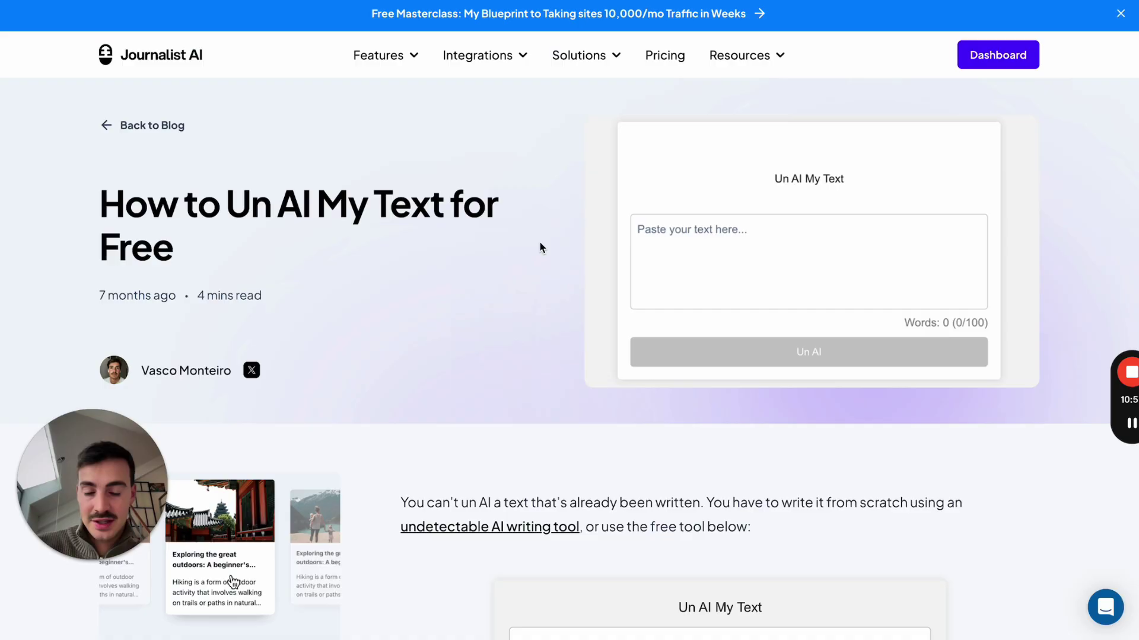
Look over the live 'How to Un AI My Text for Free' blog post.
scroll(539, 248, "down", 15)
scroll(540, 247, "up", 14)
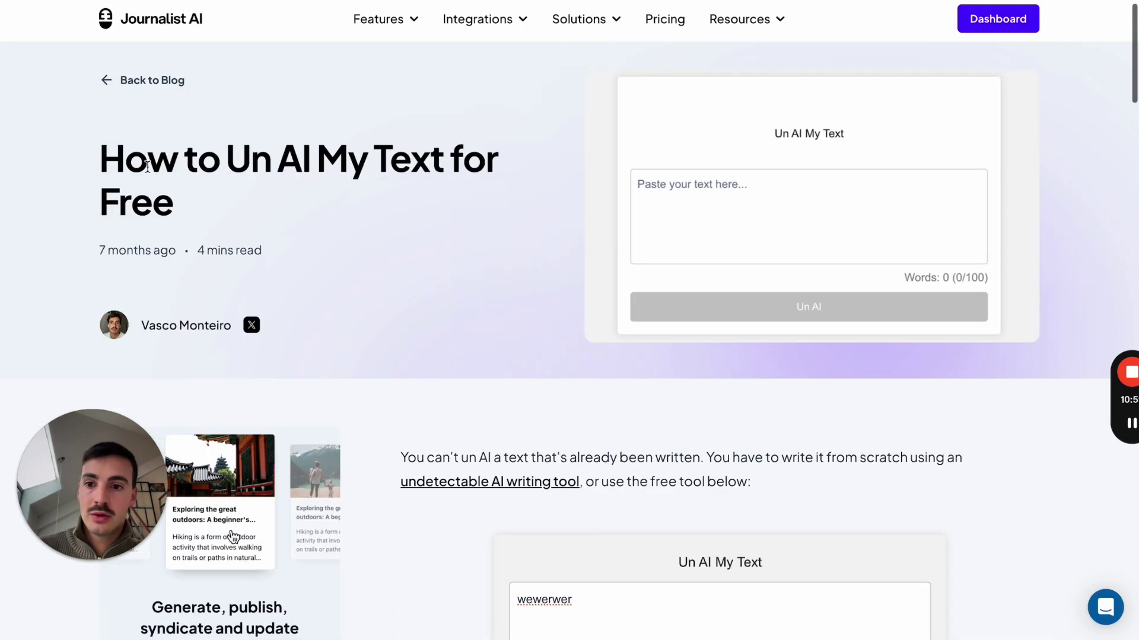
left_click_drag(147, 166, 366, 214)
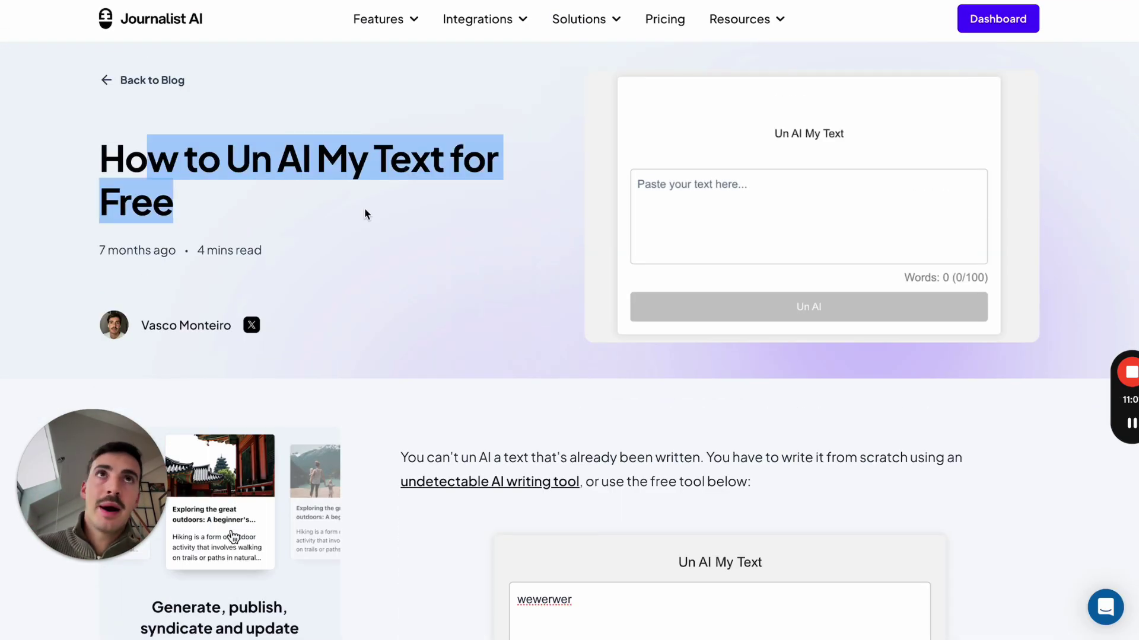
scroll(363, 213, "down", 10)
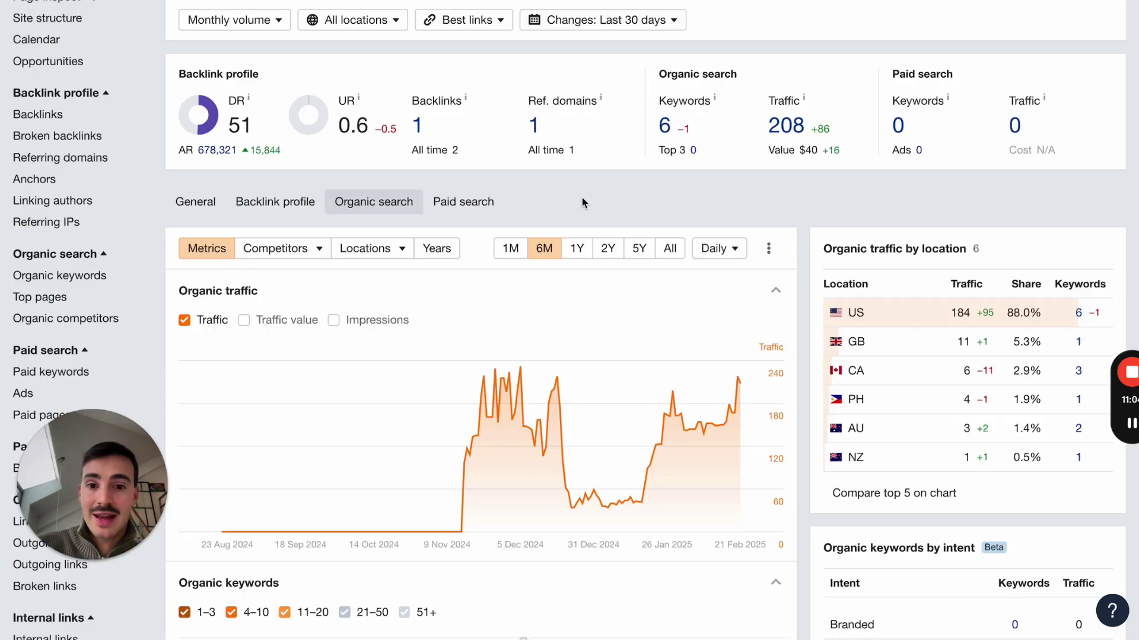
scroll(581, 203, "down", 1)
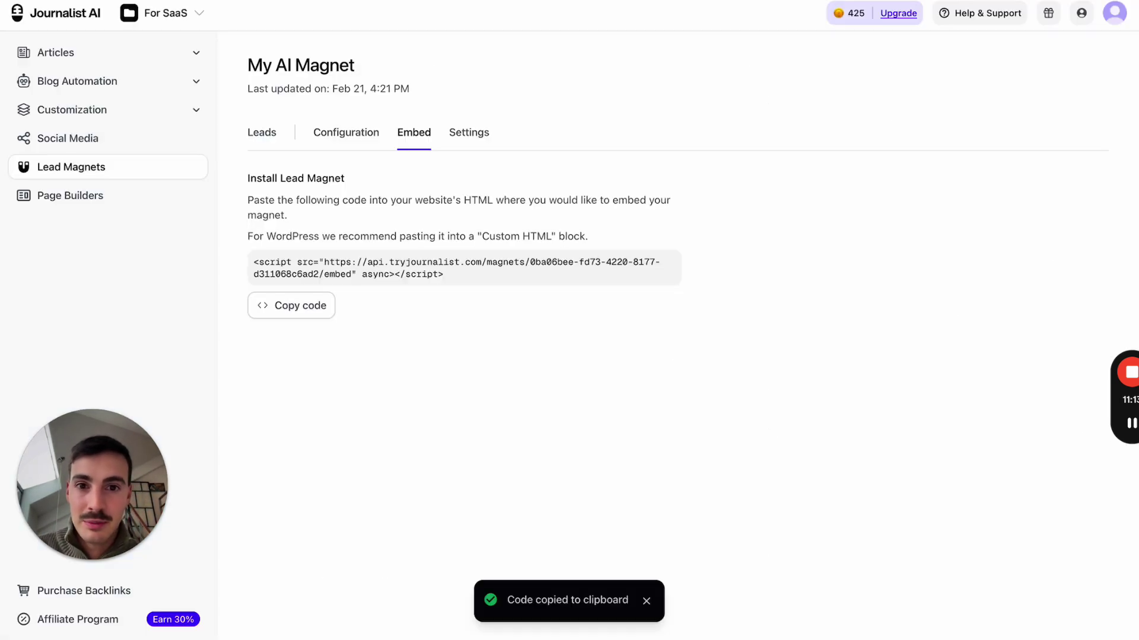
Run My AI Magnet's preview with the niche 'plumber in nyc'.
left_click(274, 143)
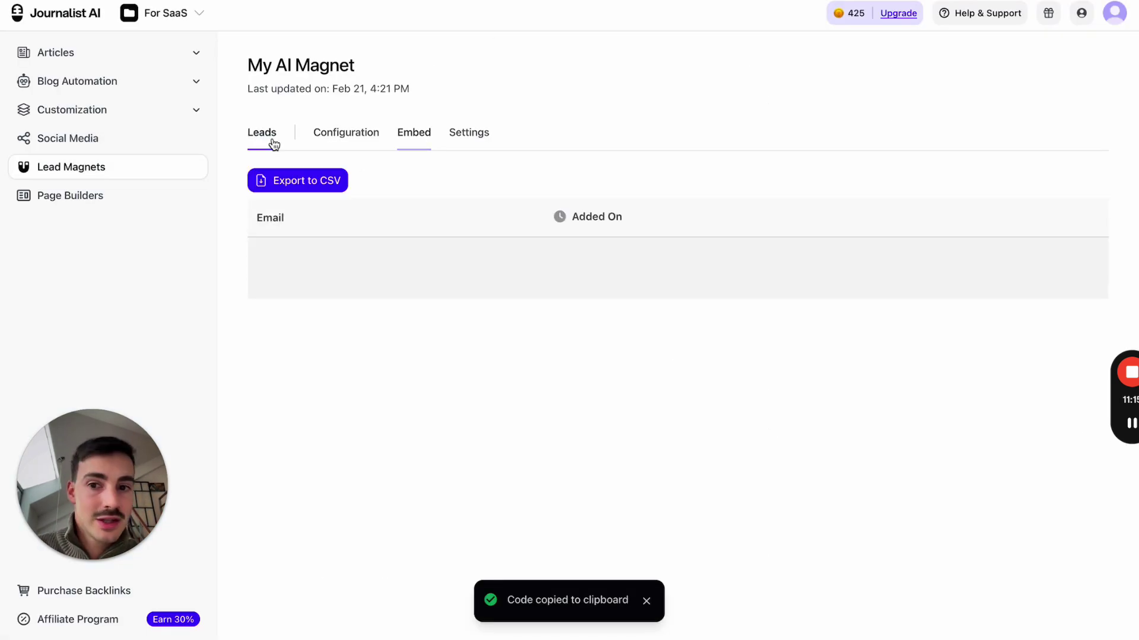
left_click(352, 135)
left_click(740, 225)
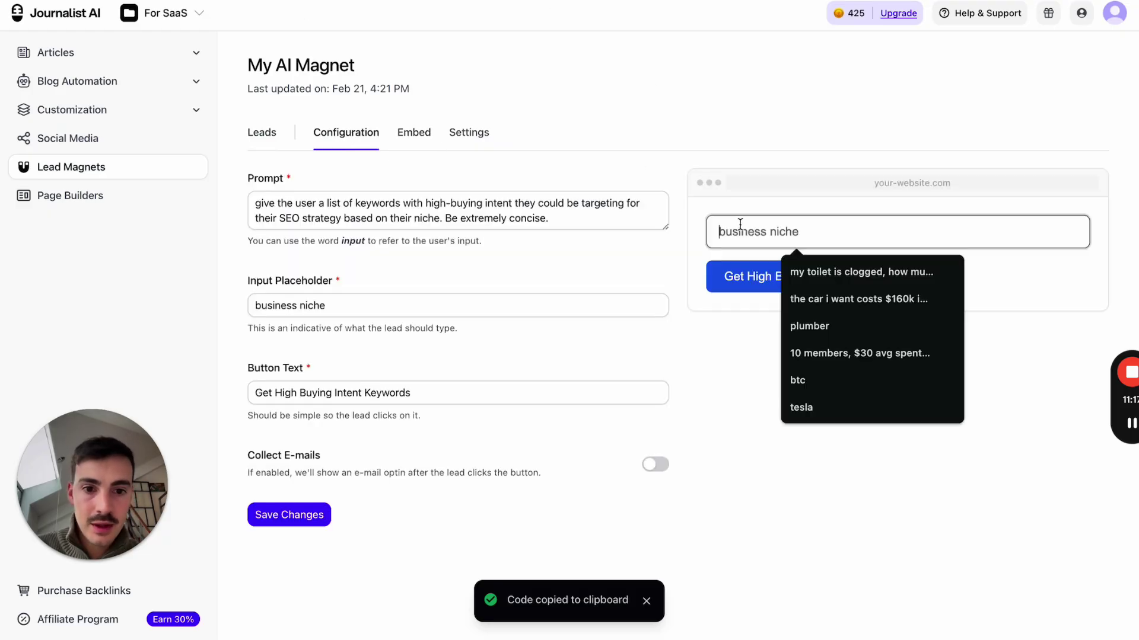
type("plumber")
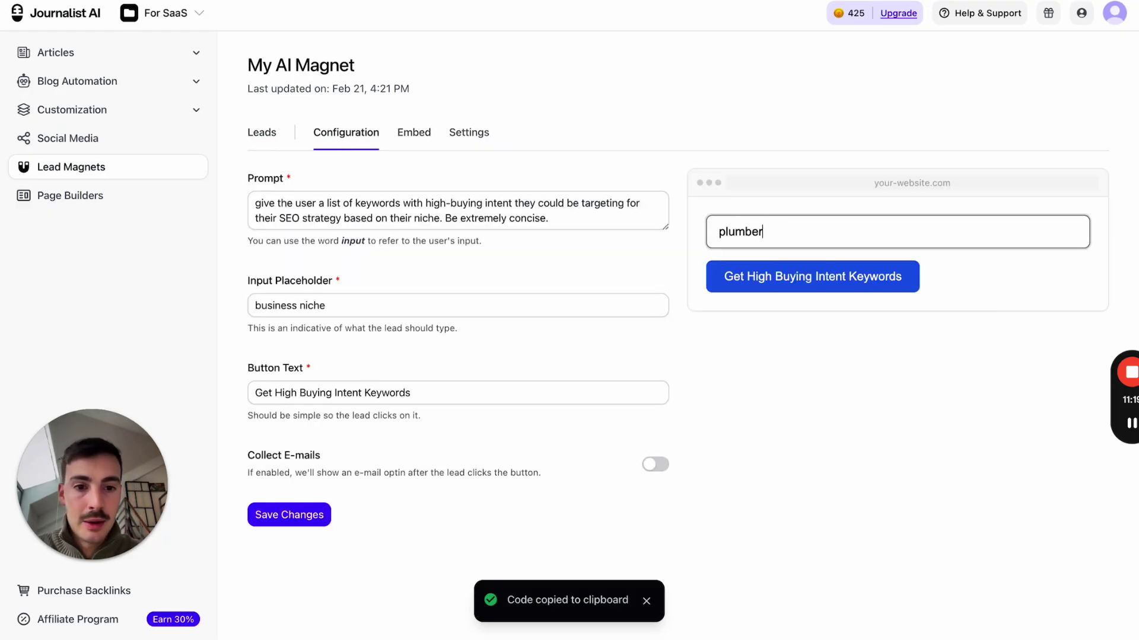
type(" in nyc")
left_click(809, 276)
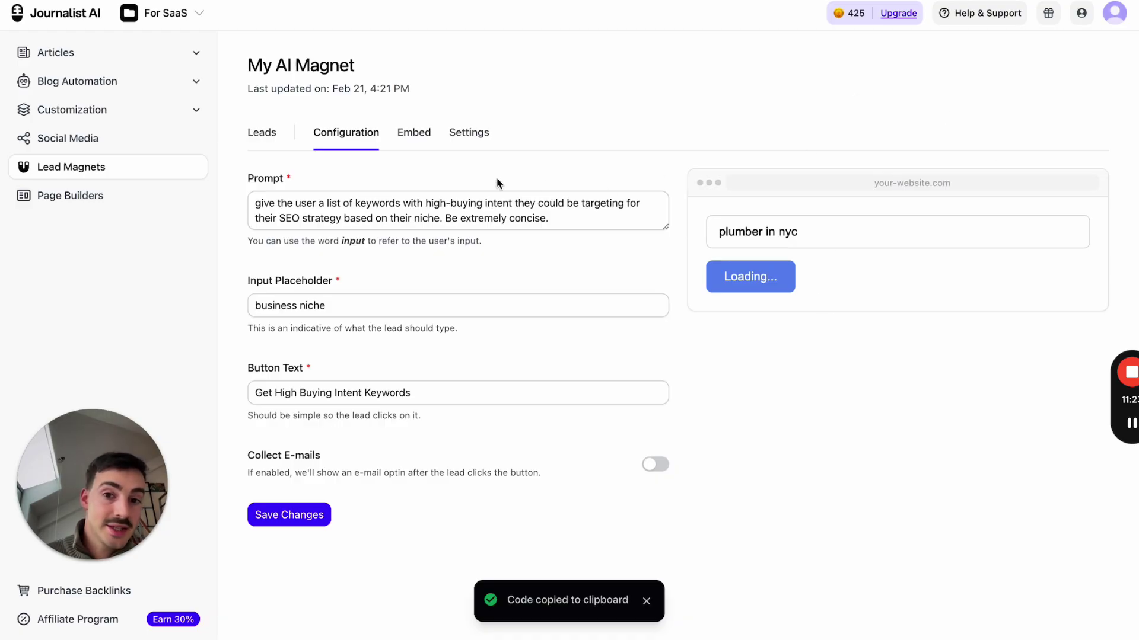
Highlight the prompt and mark up the generated NYC plumbing keywords and preview panel.
left_click_drag(268, 203, 485, 218)
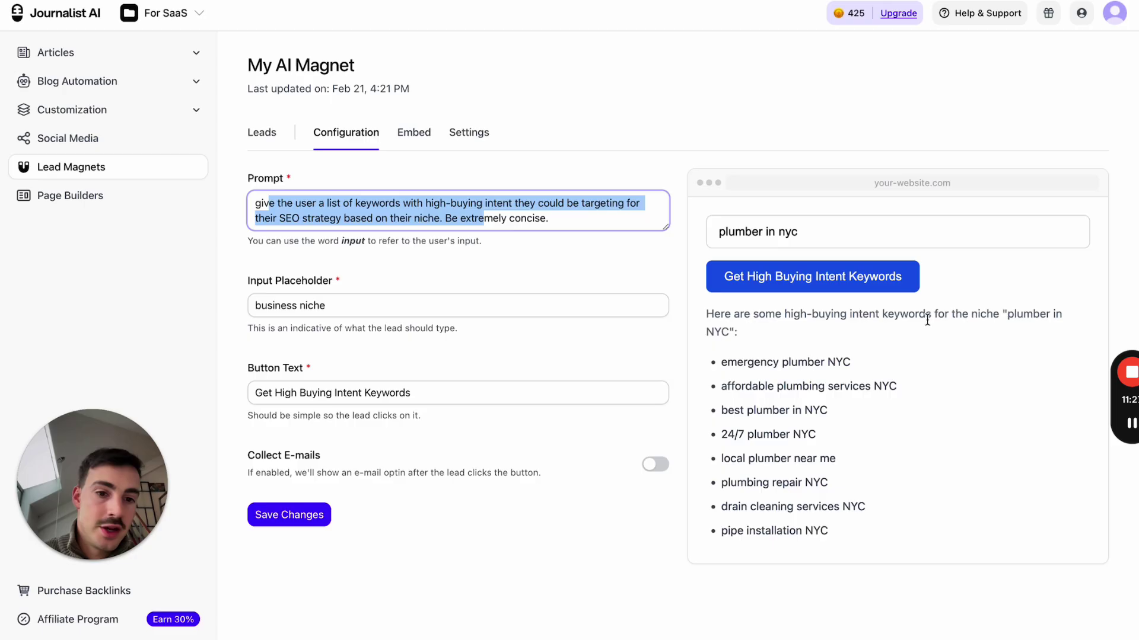
left_click_drag(727, 385, 865, 569)
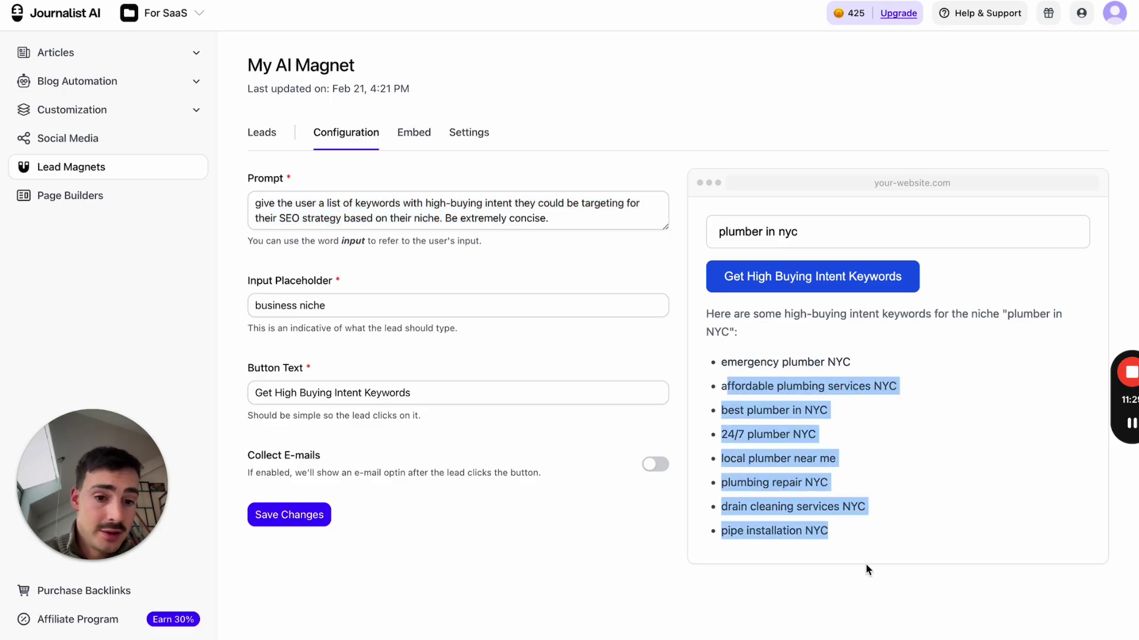
left_click(789, 523)
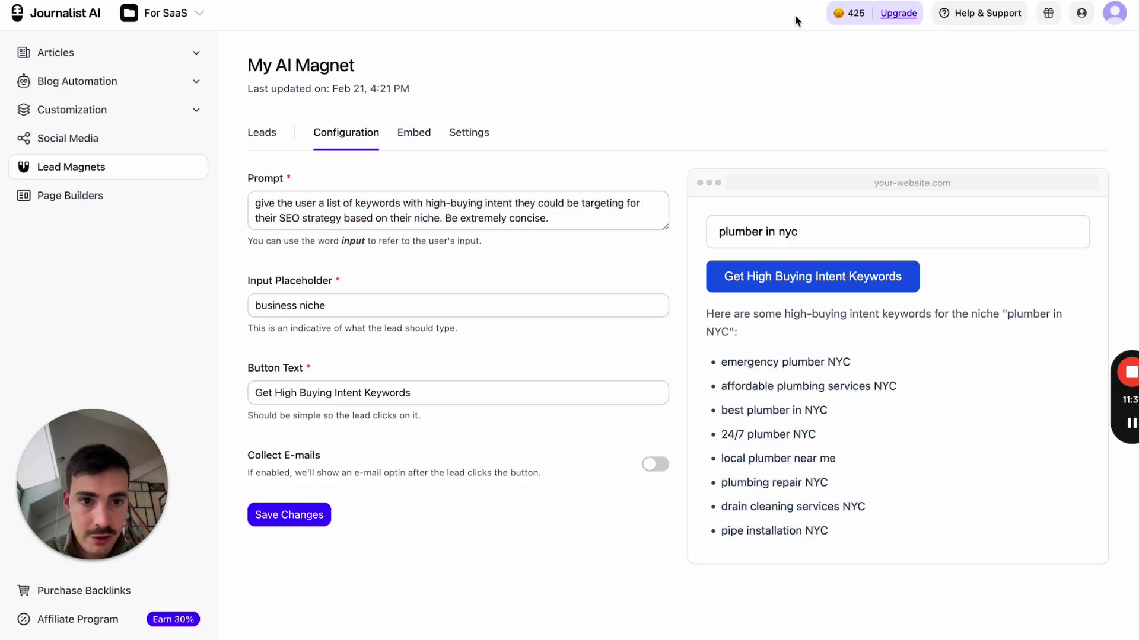
key("alt+shift+d")
mouse_move(723, 533)
left_mouse_down()
mouse_move(835, 537)
mouse_move(871, 515)
left_mouse_up()
mouse_move(806, 491)
left_mouse_down()
mouse_move(837, 490)
mouse_move(834, 475)
left_mouse_up()
left_click(1100, 201)
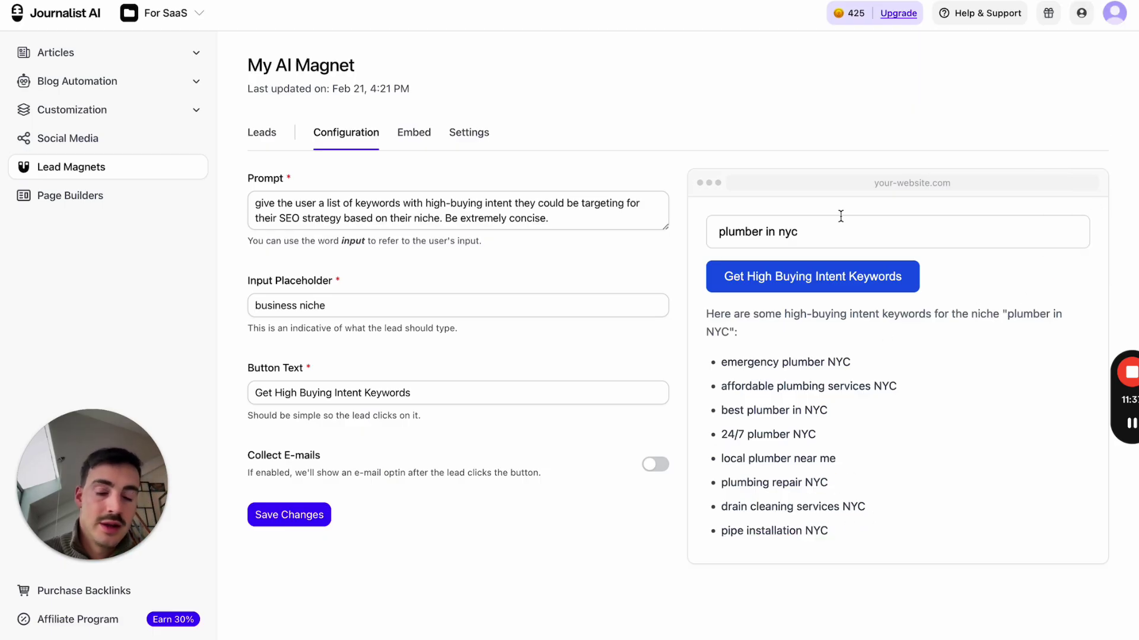
left_click_drag(584, 218, 325, 203)
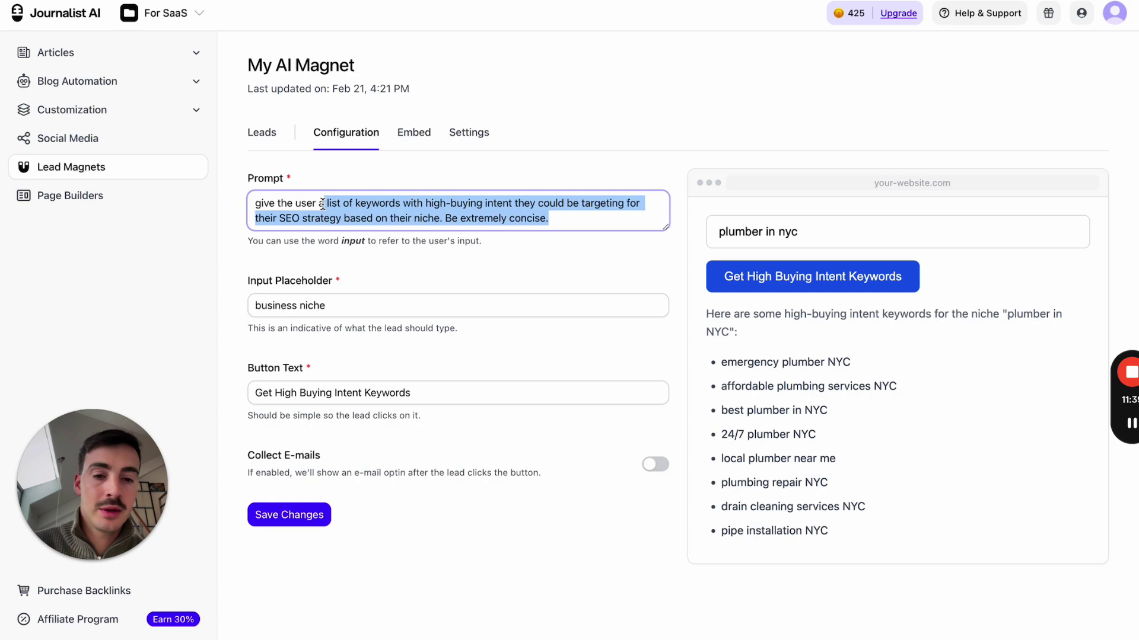
key("alt+shift+d")
mouse_move(916, 133)
left_mouse_down()
mouse_move(591, 634)
mouse_move(783, 139)
left_mouse_up()
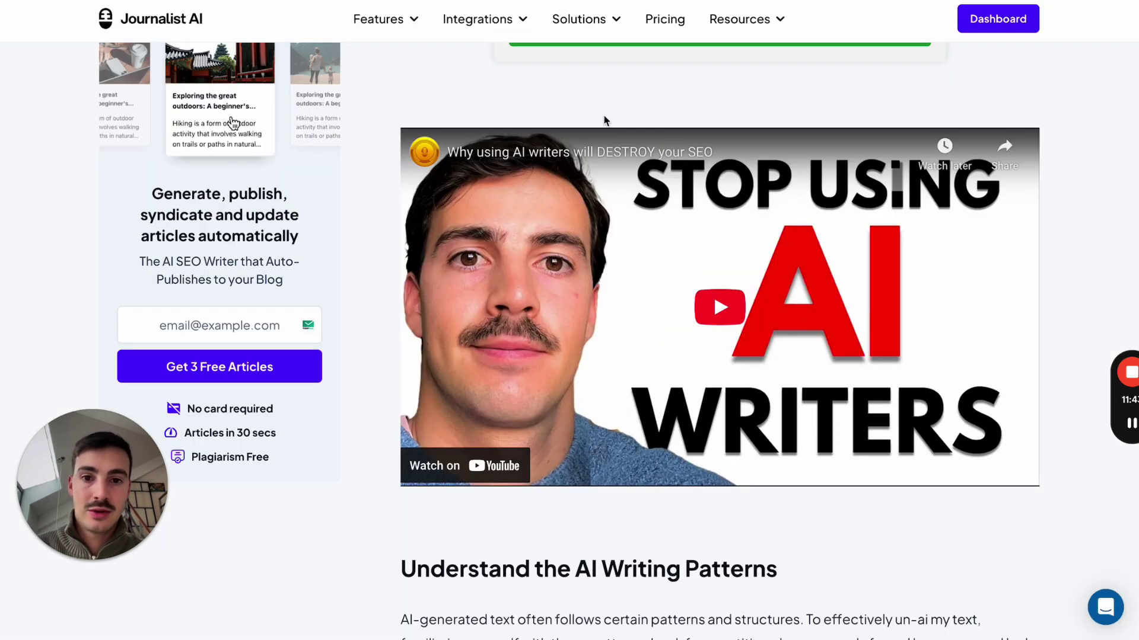
scroll(602, 119, "up", 4)
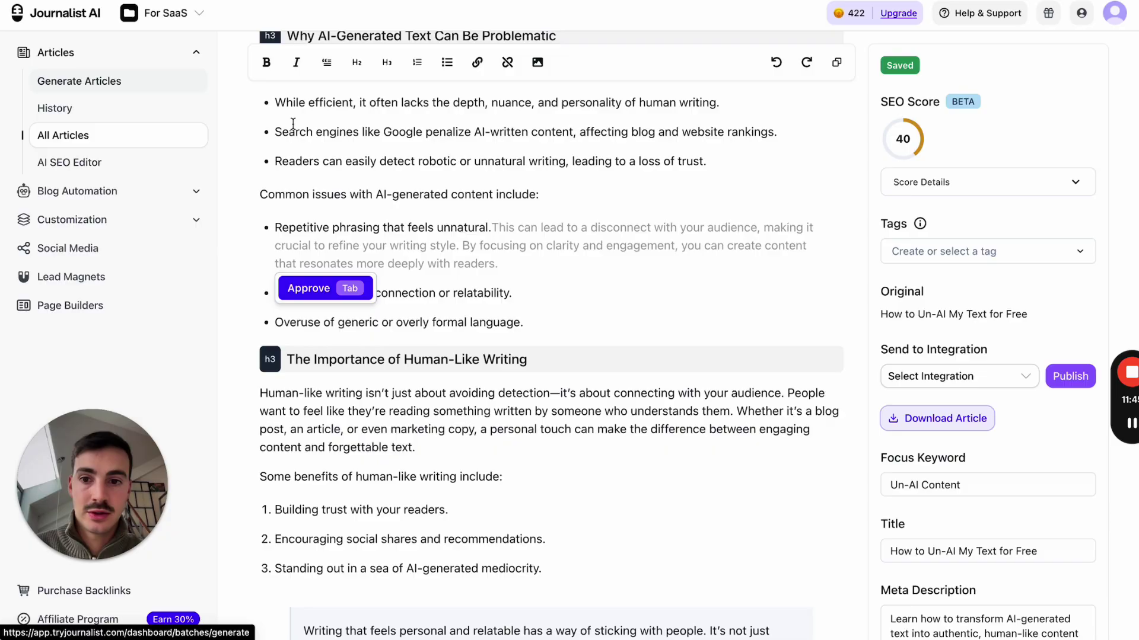
Start a new SEO article with keyword 'High Buying Intent keyword Generator'.
left_click(153, 86)
left_click(344, 216)
left_click(468, 319)
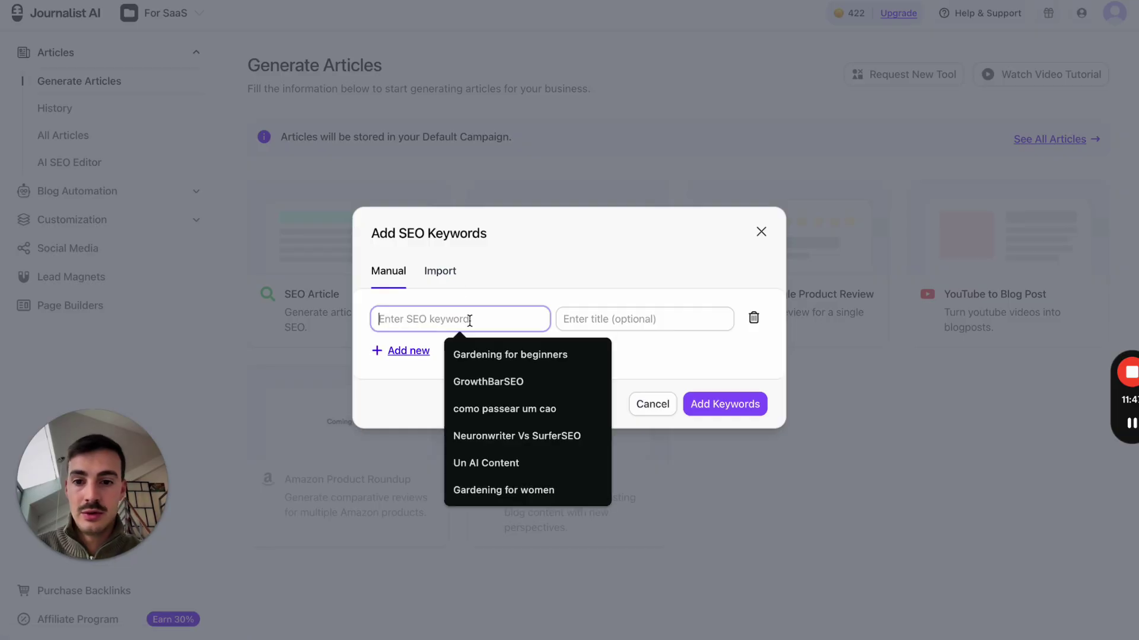
type("High BNuy")
key("BackSpace")
key("BackSpace")
key("BackSpace")
key("BackSpace")
type("Buying Intent")
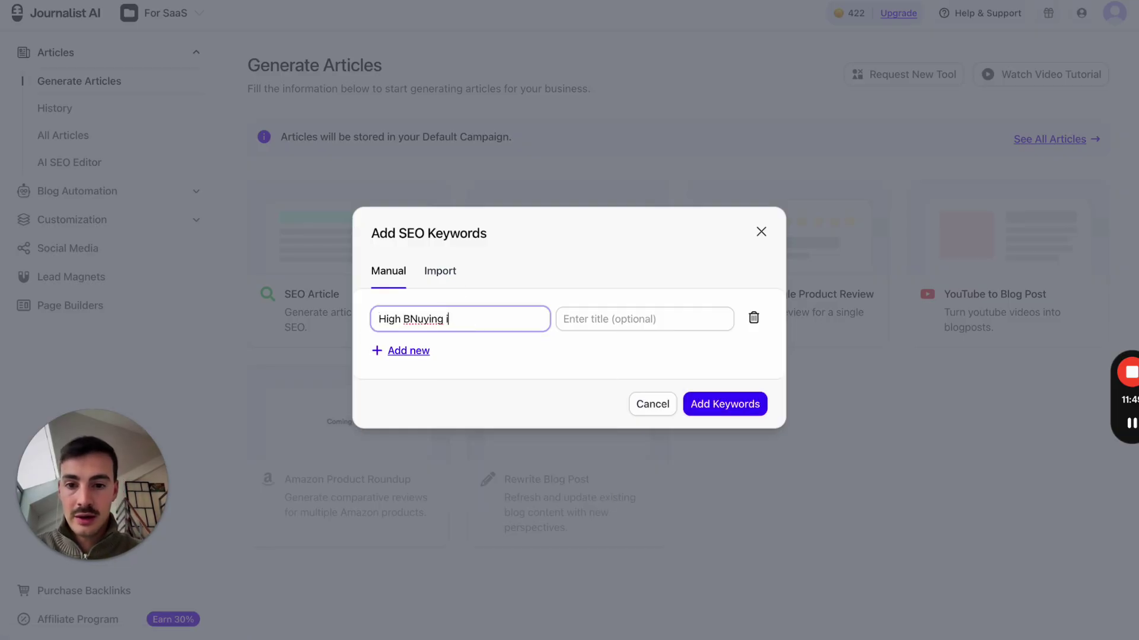
key("ctrl+a")
type("High N")
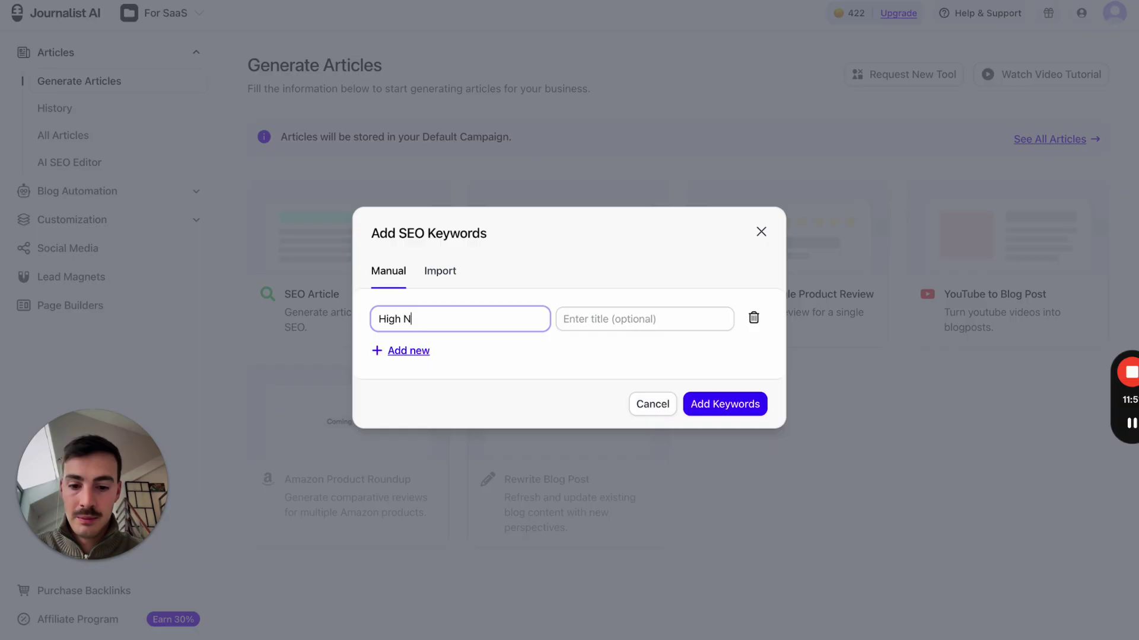
key("BackSpace")
type("Buying Intent keyword G")
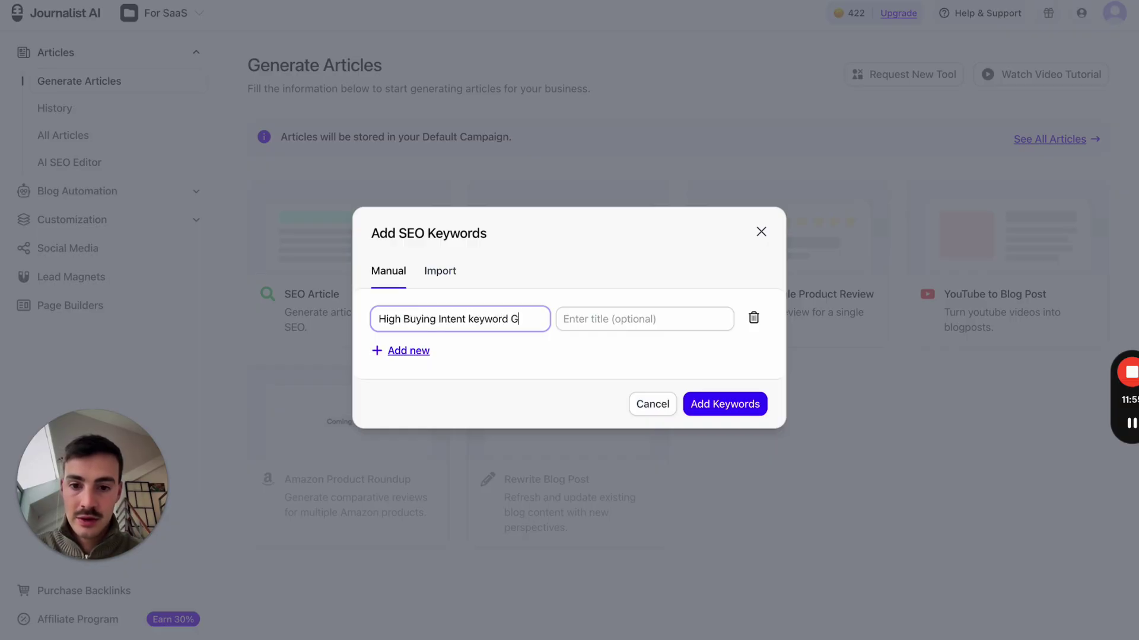
type("enerator")
Move it to the title and edit it to 'High Buying Intent SEO Keyword Generator'.
key("ctrl+a")
key("ctrl+x")
left_click(598, 315)
key("ctrl+v")
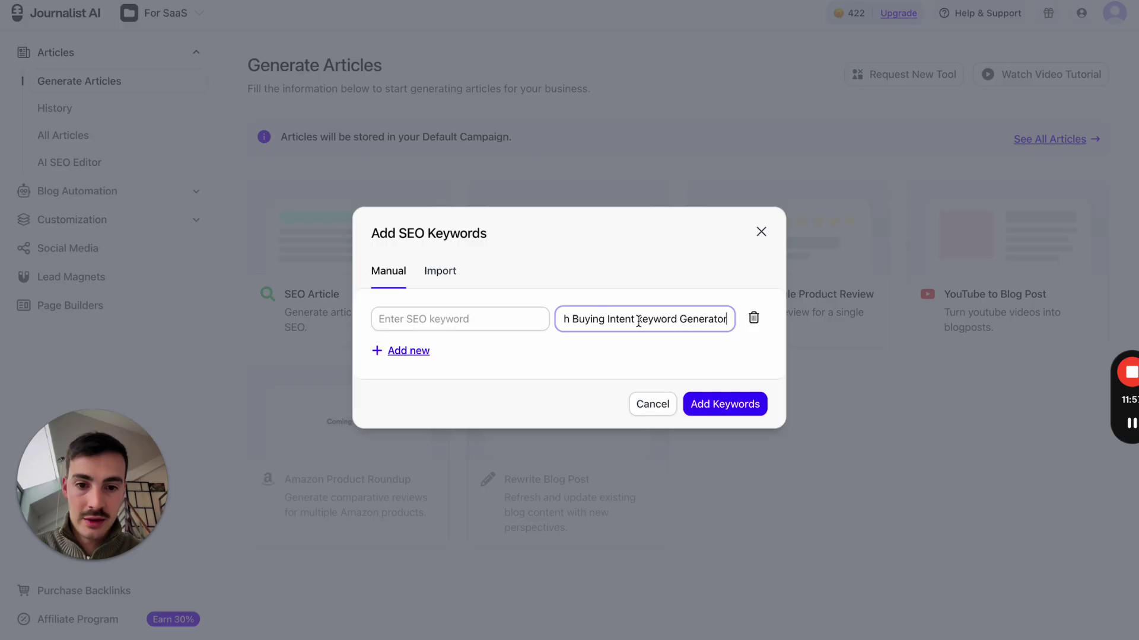
left_click(633, 321)
type("sEO k")
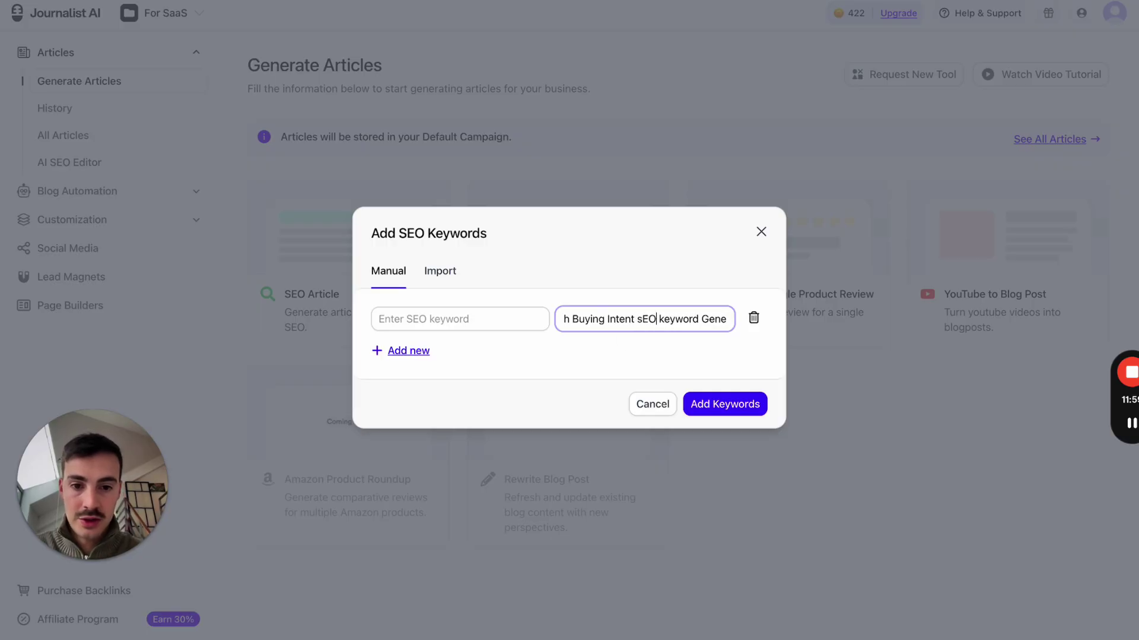
key("Delete")
type("K")
key("Left")
key("Left")
key("Left")
key("Left")
key("BackSpace")
type("S")
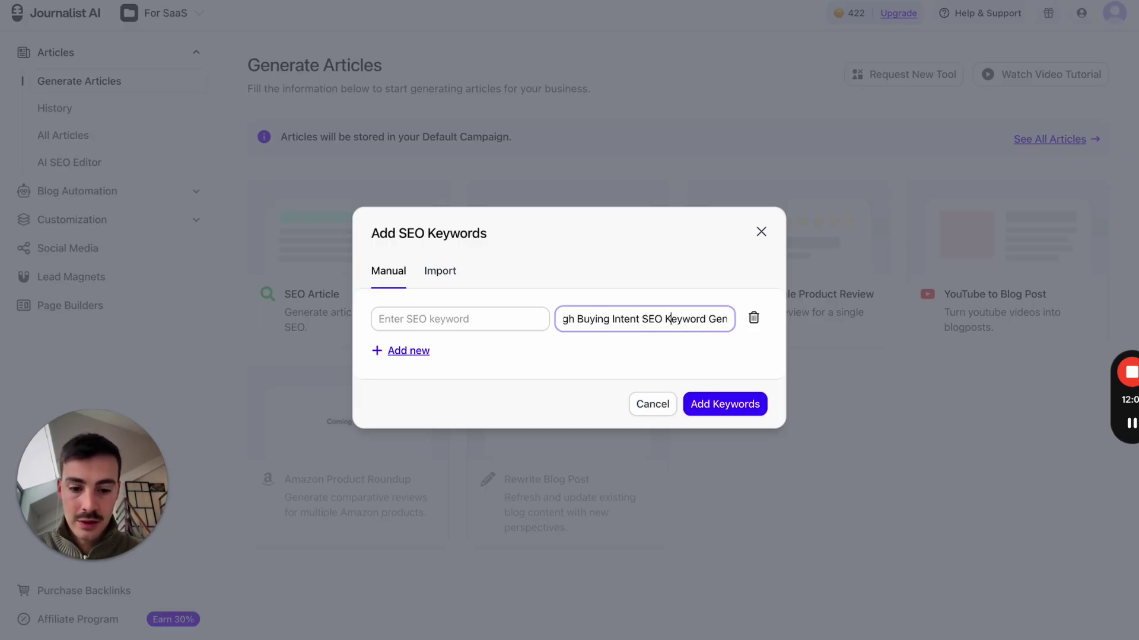
Refill the SEO keyword field and add the keyword for article generation.
double_click(579, 323)
left_click(585, 322)
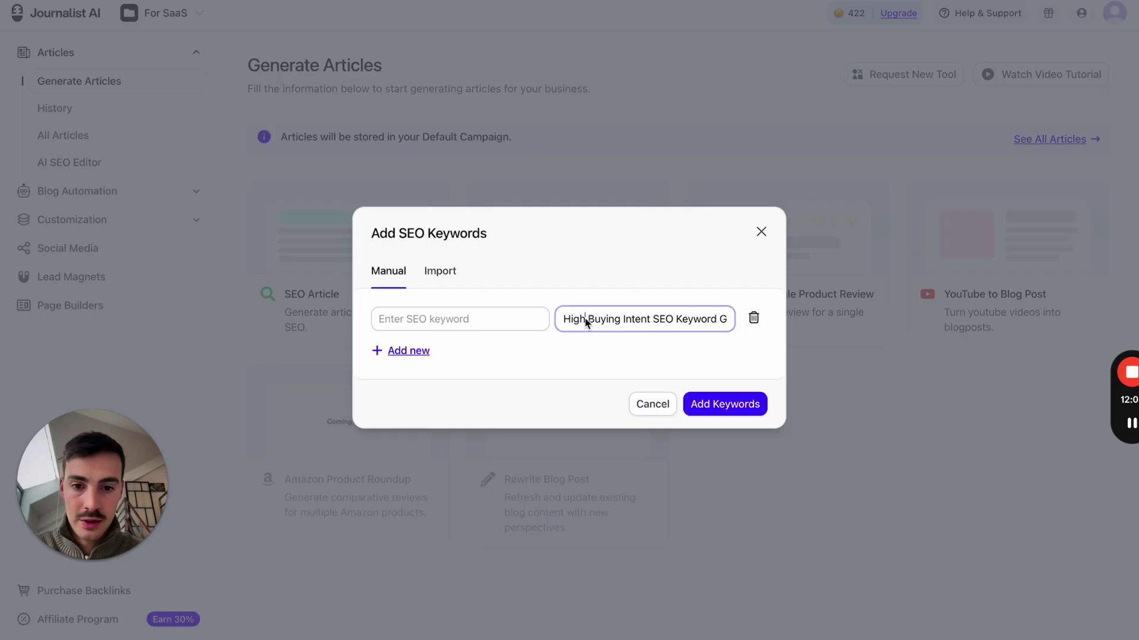
double_click(573, 326)
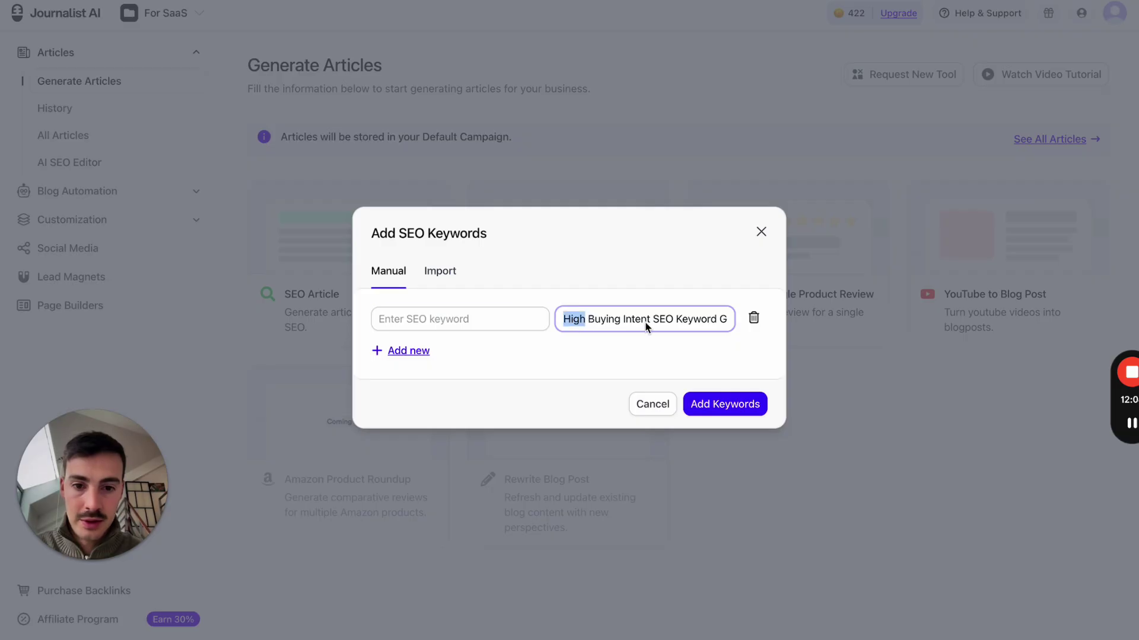
left_click(742, 410)
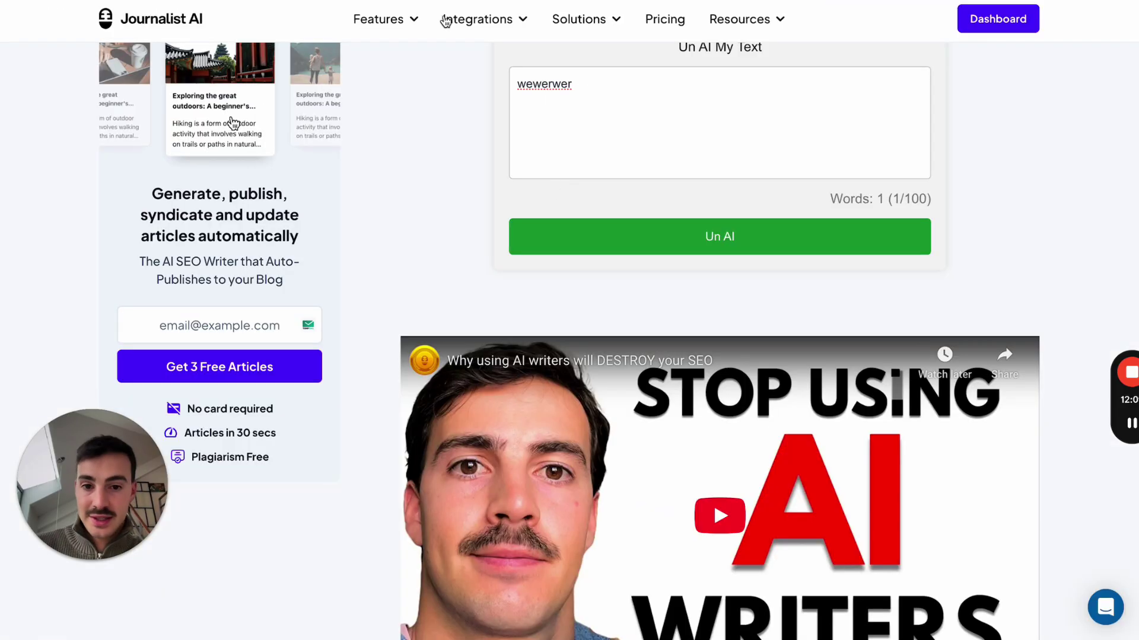
Underline My AI Magnet's keyword prompt, circle the Collect E-mails toggle, then clear the markings.
scroll(552, 184, "down", 15)
scroll(552, 185, "up", 20)
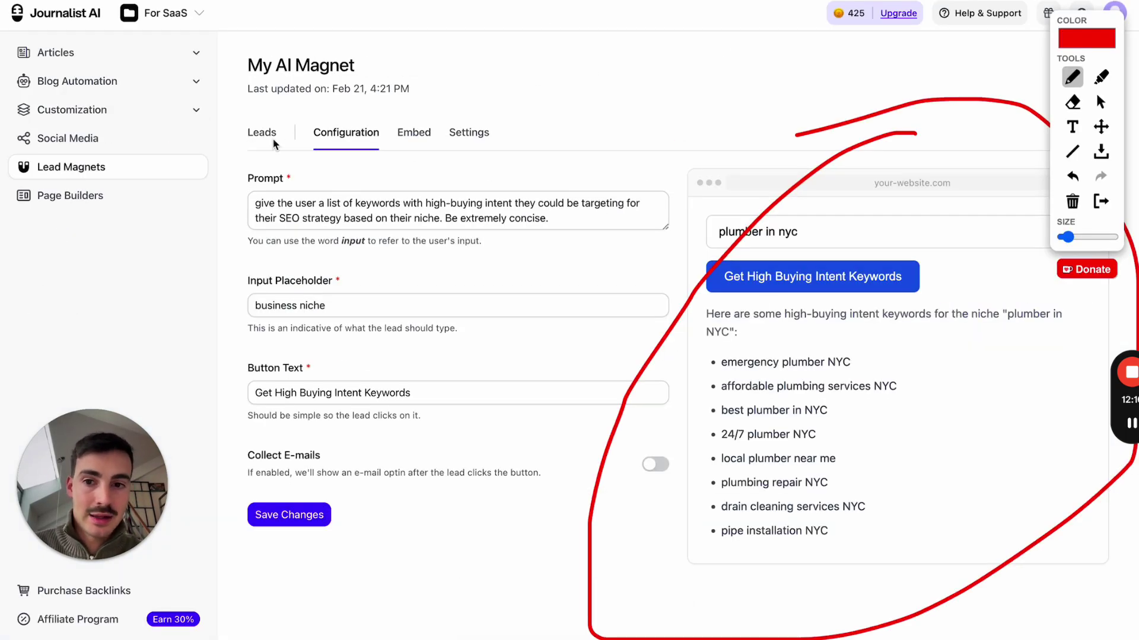
left_click(276, 139)
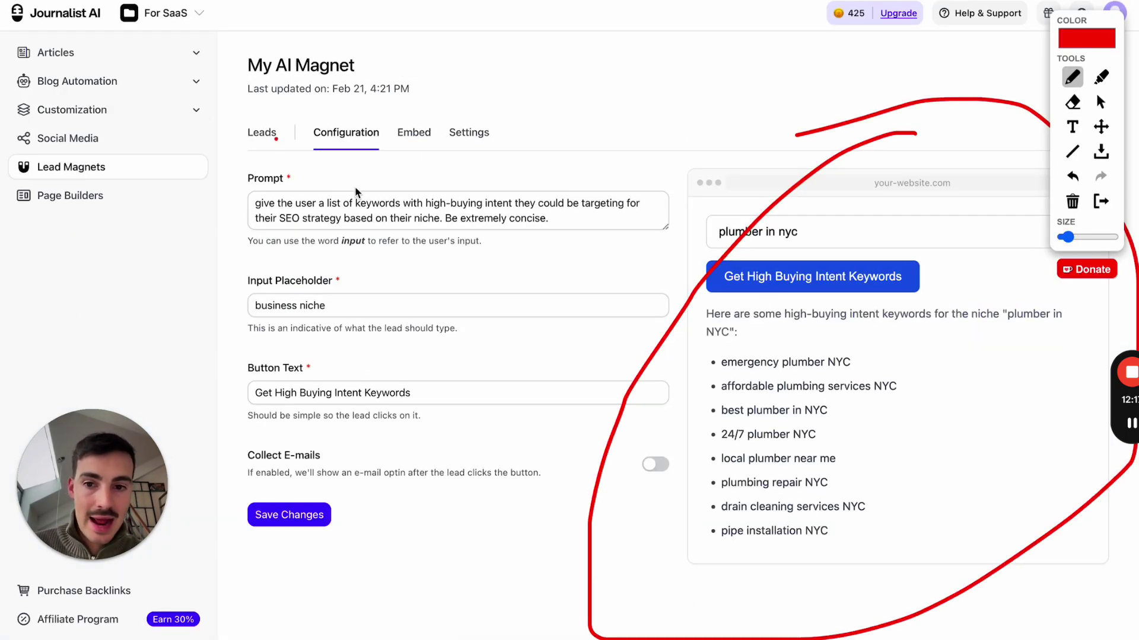
left_click_drag(295, 211, 486, 211)
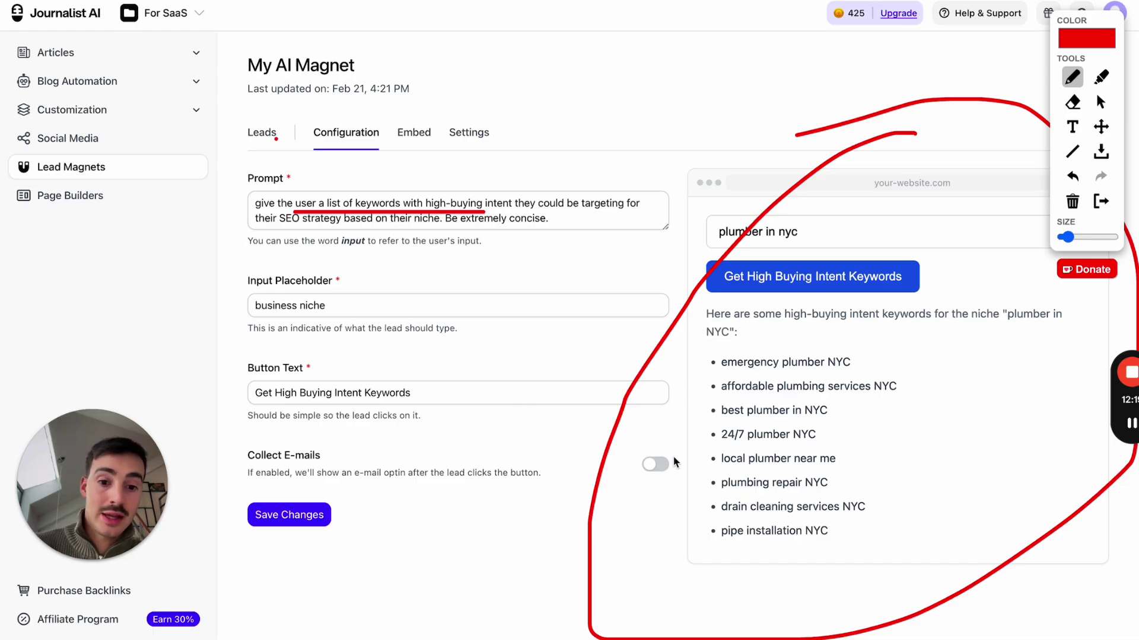
mouse_move(675, 444)
left_mouse_down()
mouse_move(713, 537)
mouse_move(681, 448)
left_mouse_up()
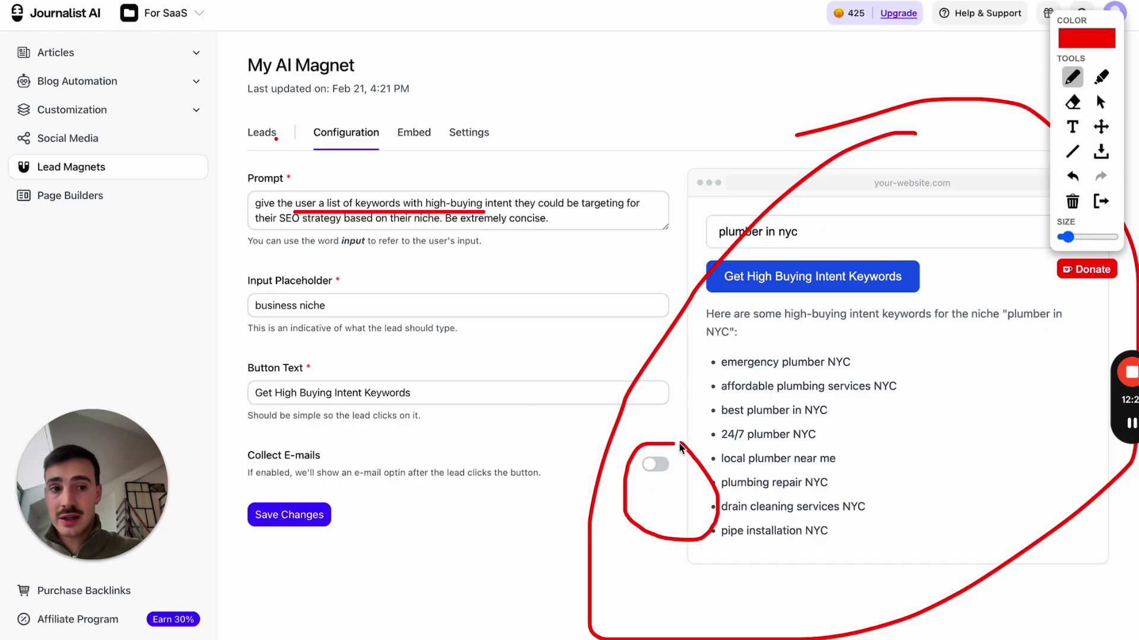
left_click(1101, 201)
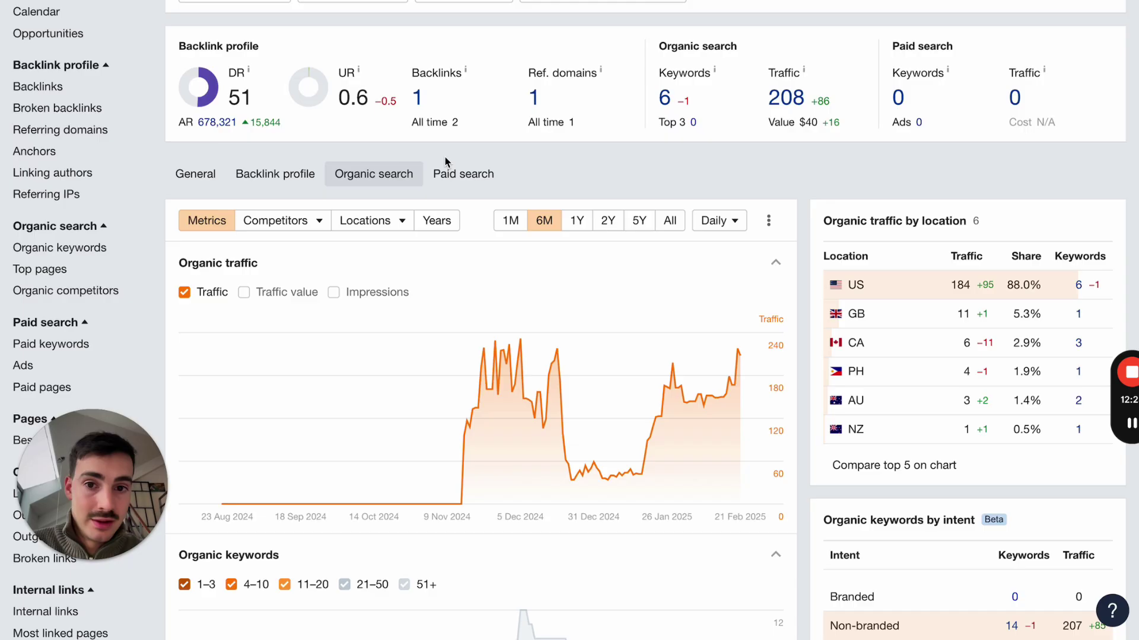
Draw red marks at the 9 Nov rise, the early-December peak, and the dip recovering to February.
scroll(791, 48, "up", 3)
scroll(792, 49, "down", 3)
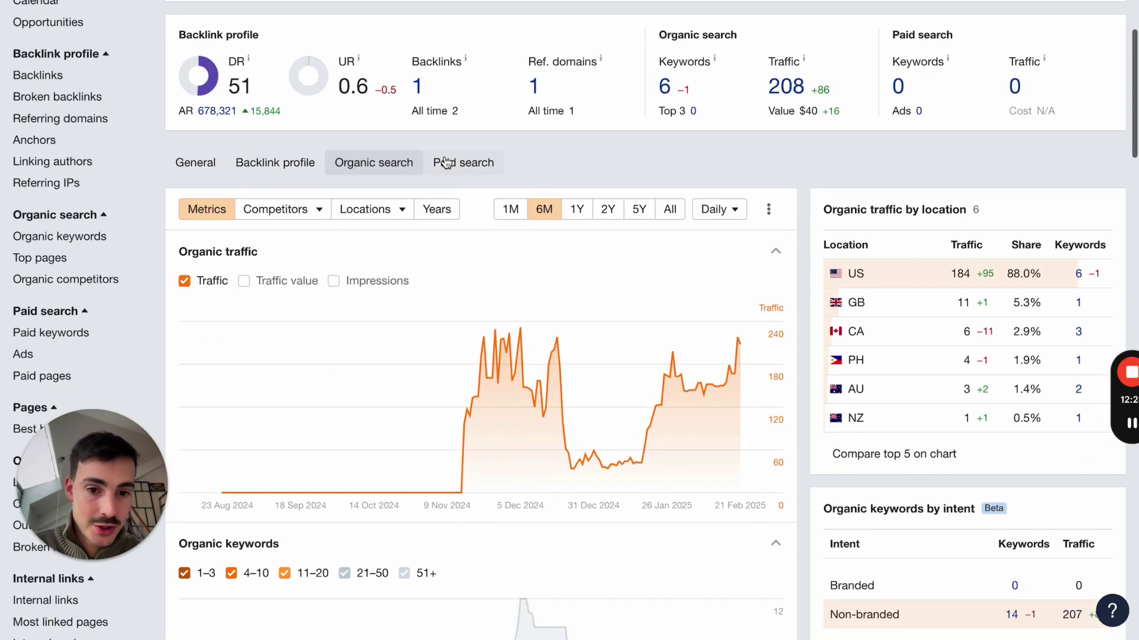
key("alt+shift+d")
left_click_drag(443, 507, 444, 481)
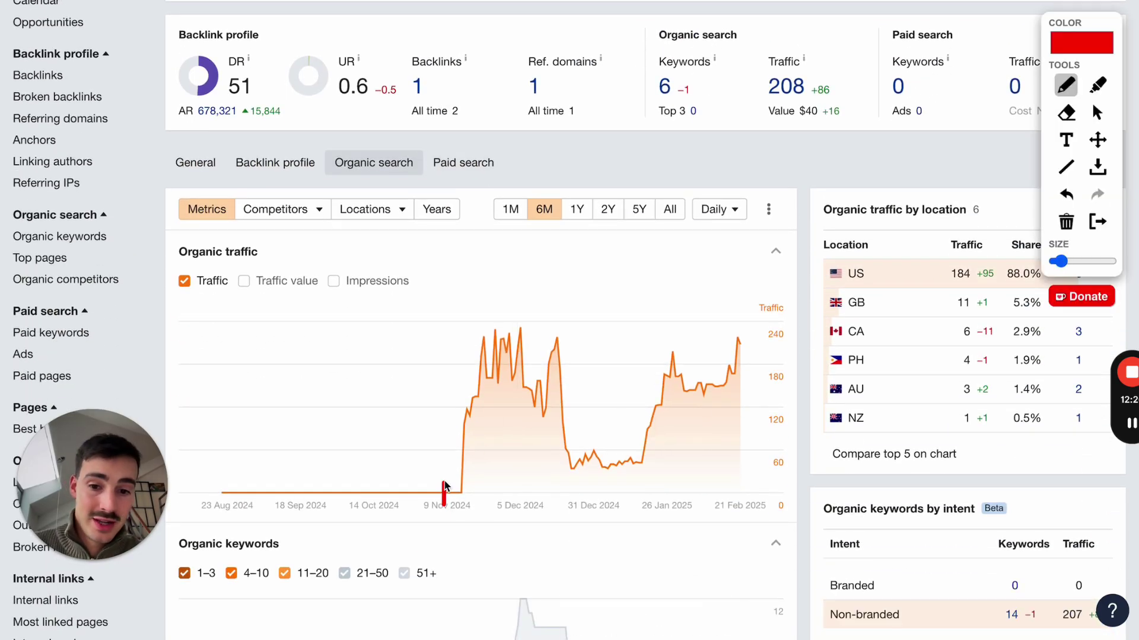
left_click_drag(456, 315, 539, 317)
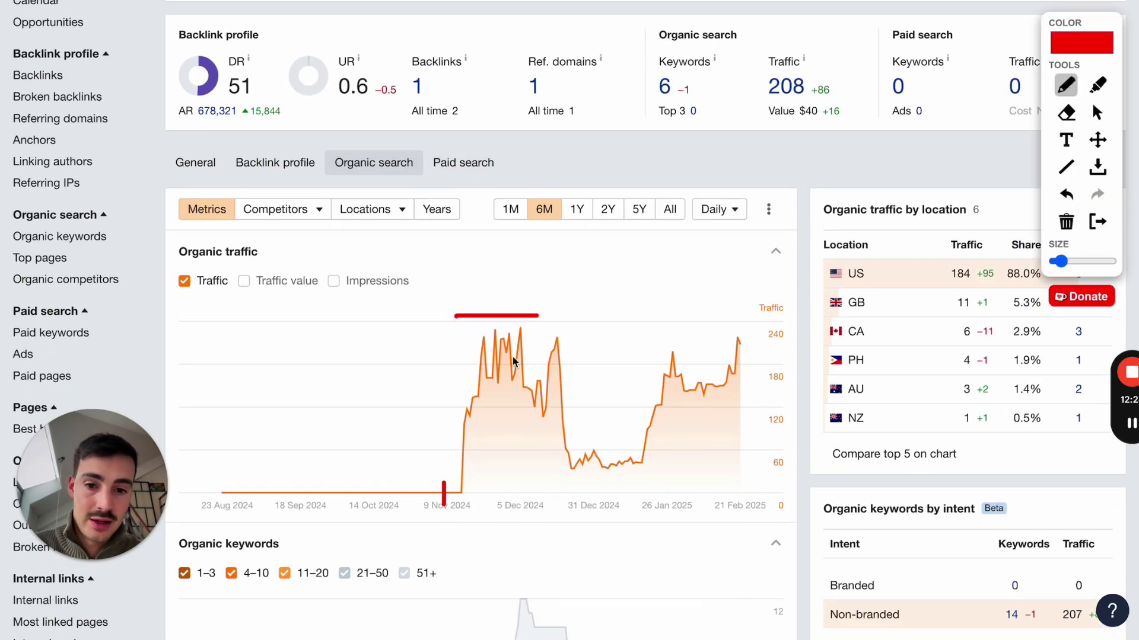
mouse_move(512, 356)
left_mouse_down()
mouse_move(612, 461)
mouse_move(747, 353)
left_mouse_up()
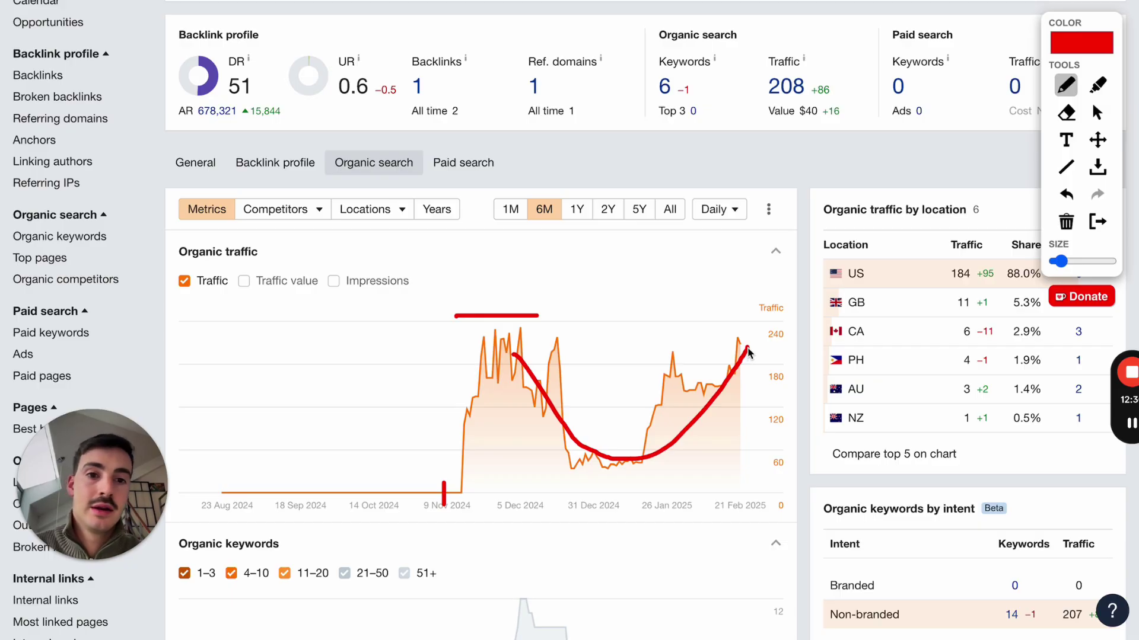
scroll(748, 353, "up", 2)
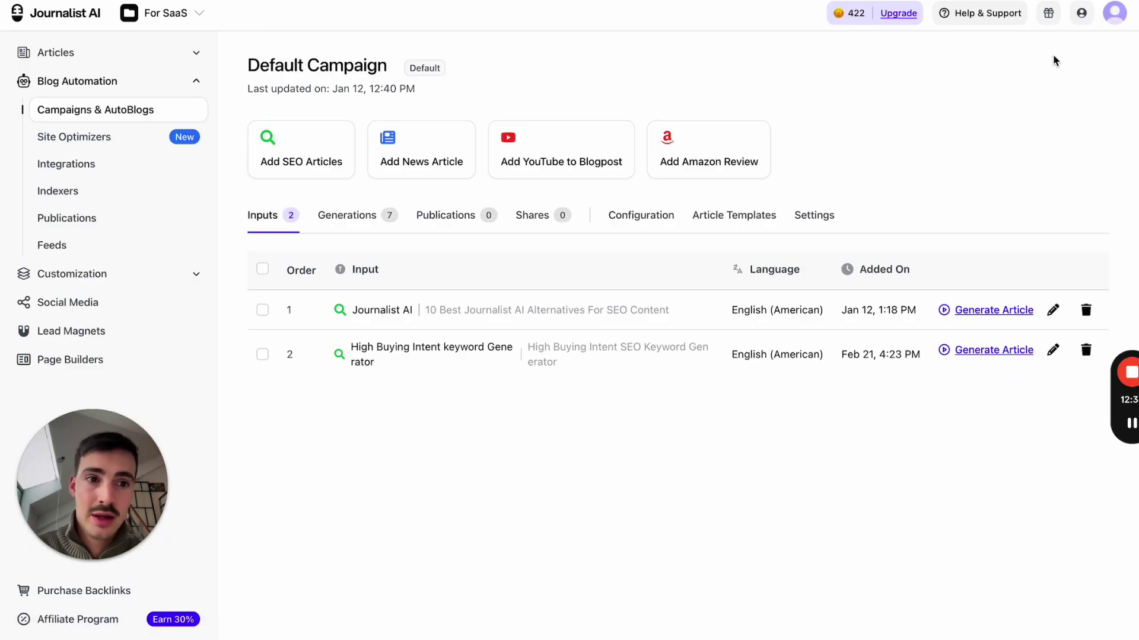
Review the Help & Support options, then load tryjournalist.com/academy.
left_click(970, 23)
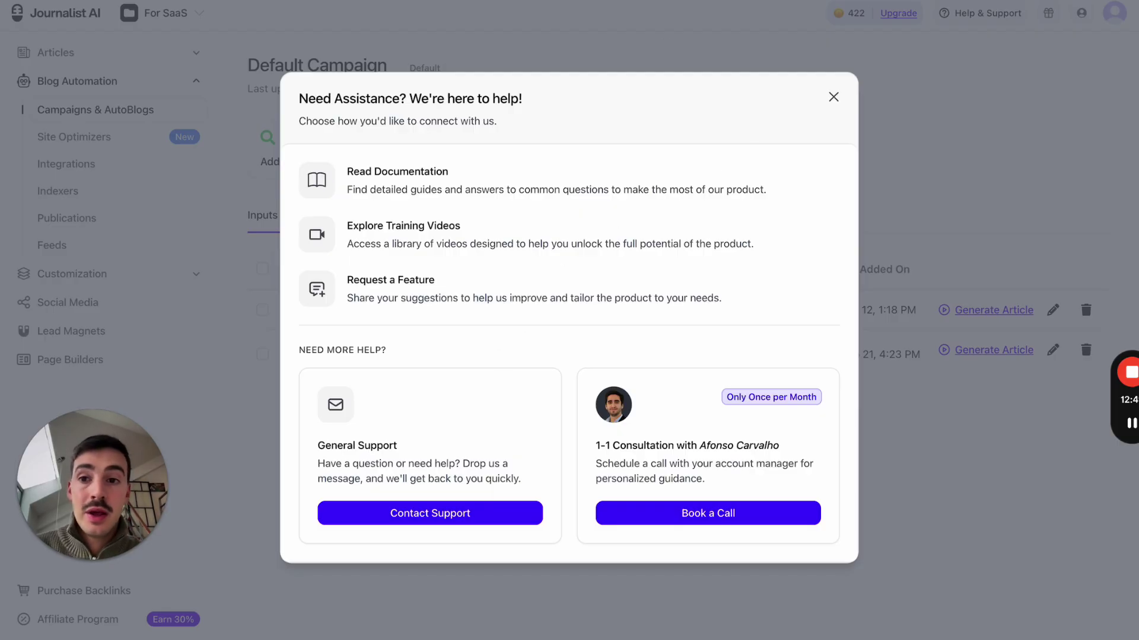
type("TRyjournalist.com/A")
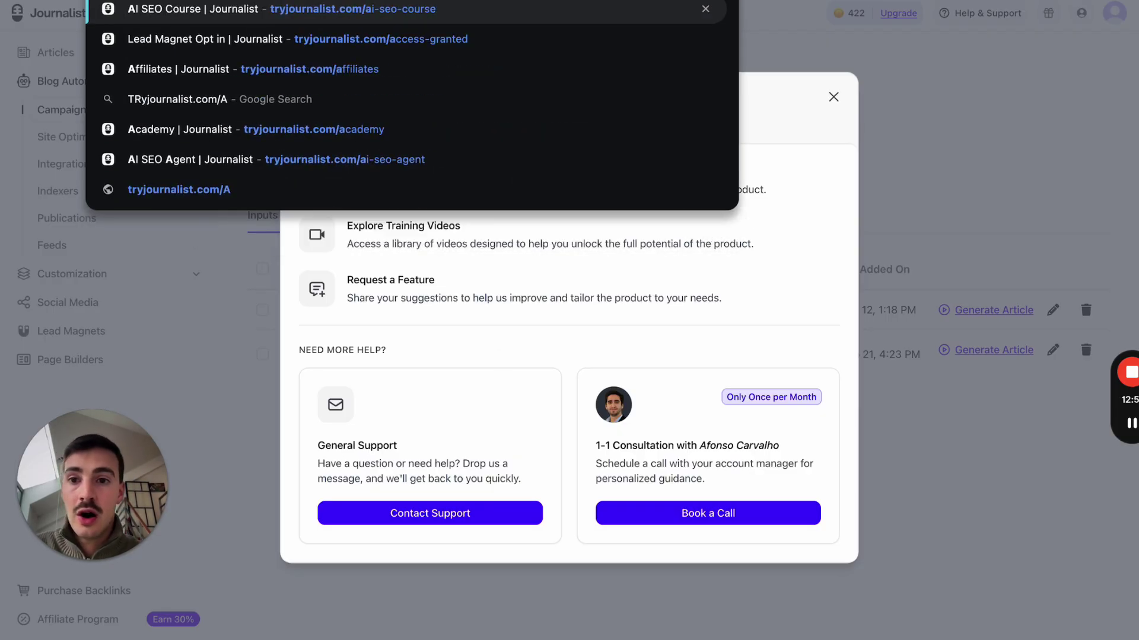
type("c")
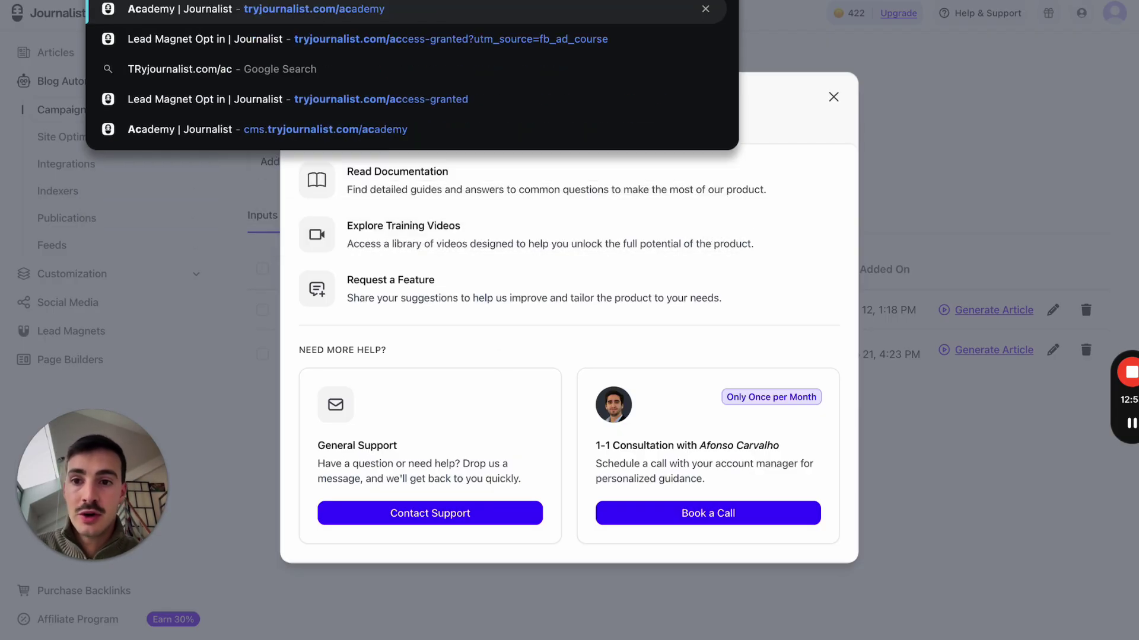
key("Return")
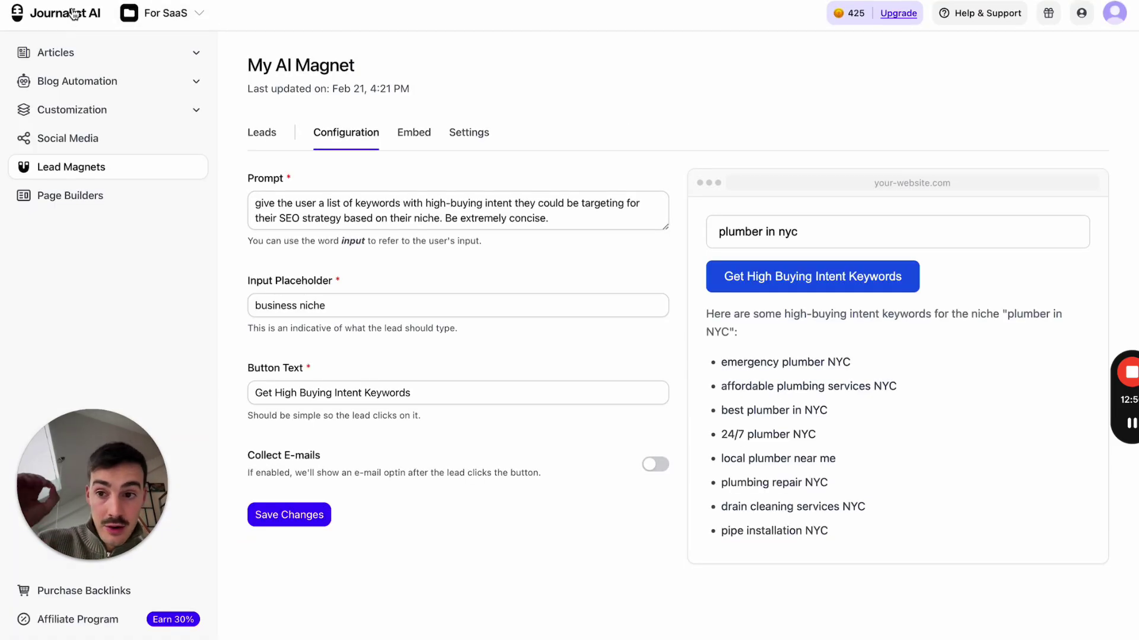
Scroll through the Academy page's community and course sections.
left_click(72, 13)
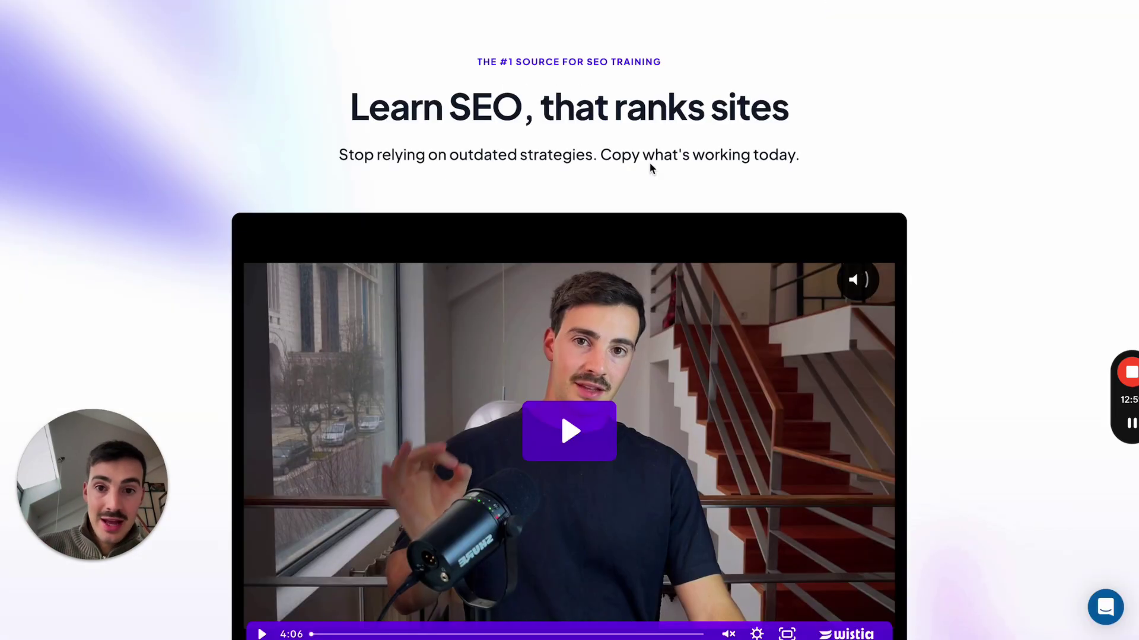
scroll(673, 229, "down", 20)
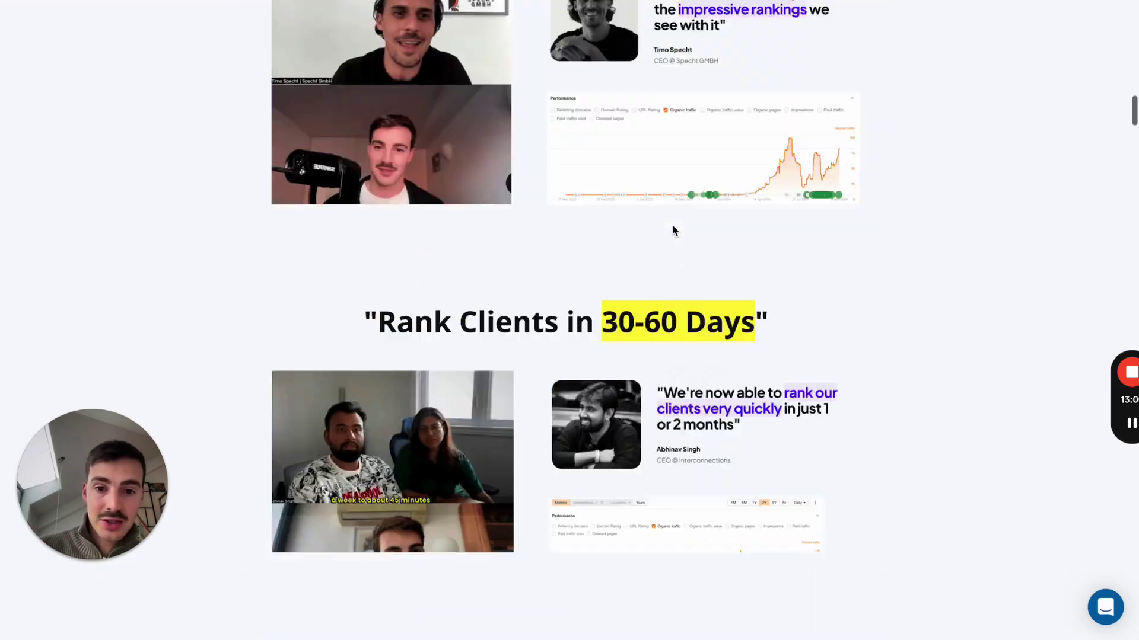
scroll(674, 230, "down", 10)
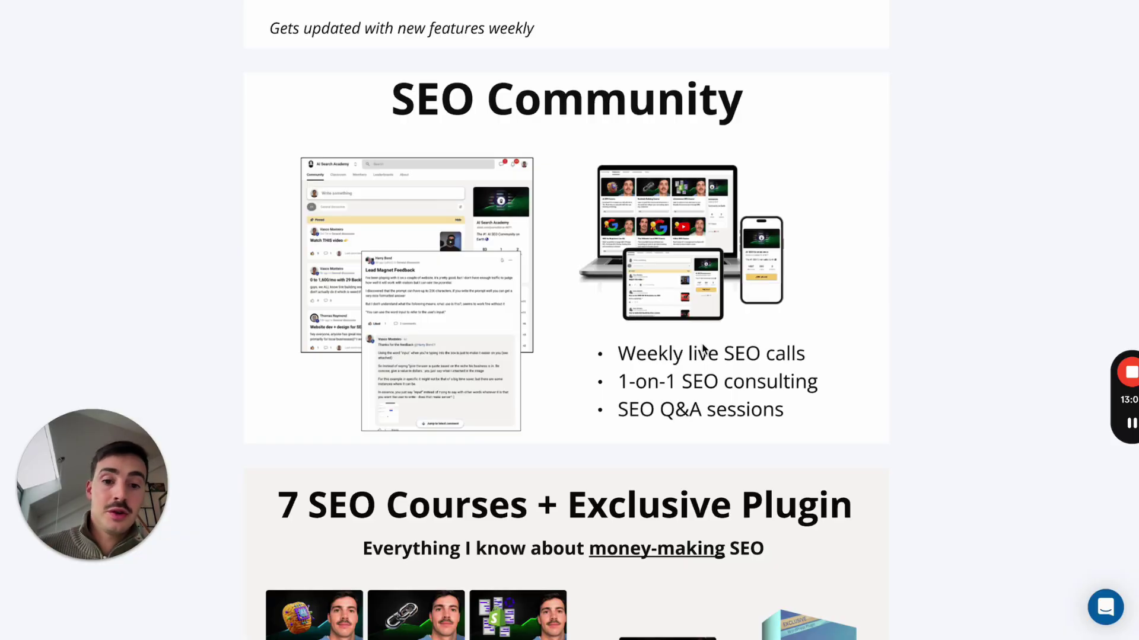
scroll(704, 349, "down", 1)
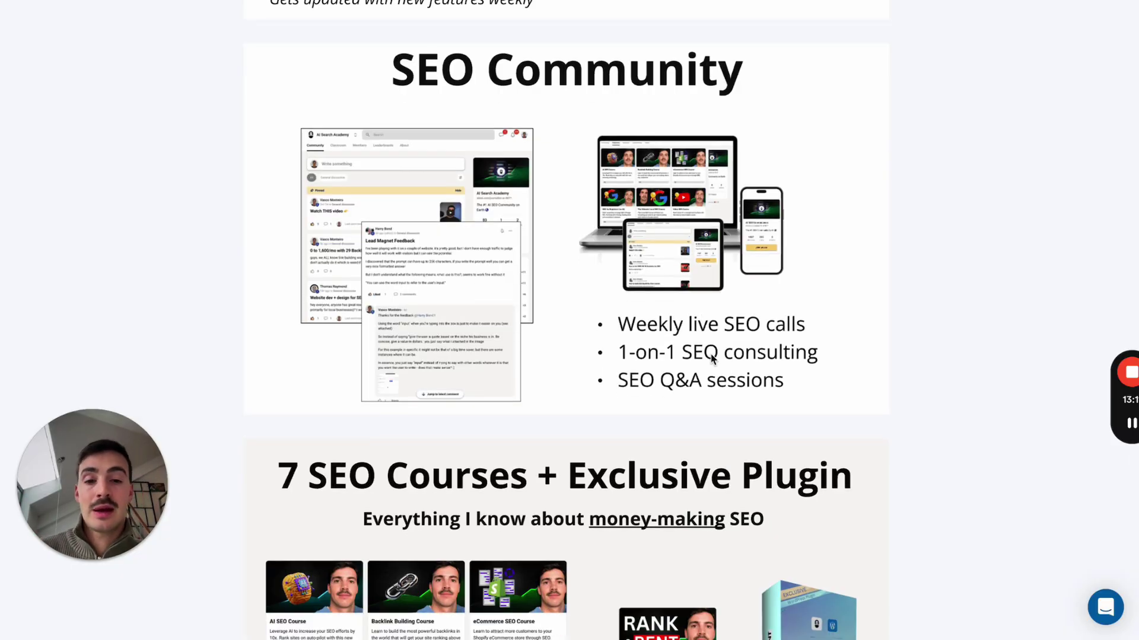
scroll(746, 325, "down", 5)
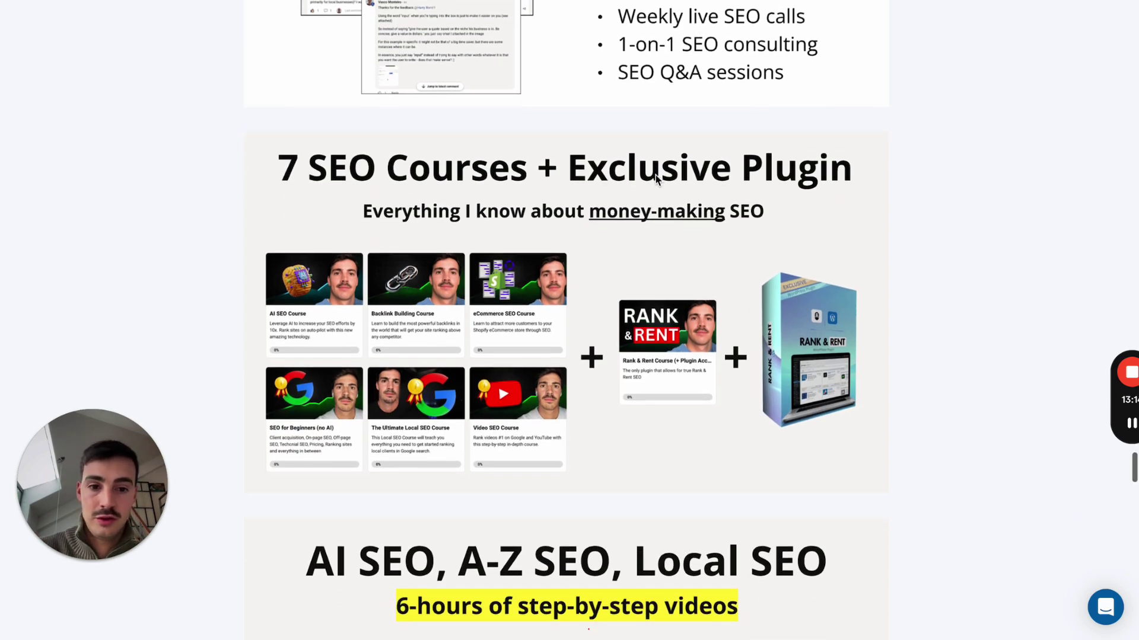
scroll(658, 178, "down", 15)
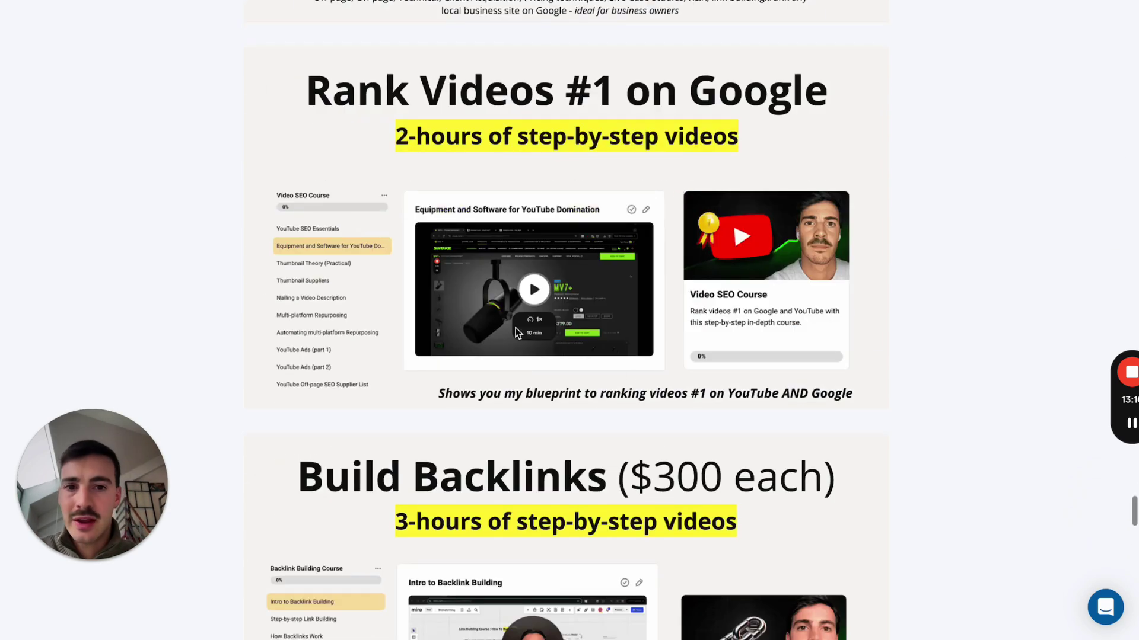
scroll(634, 392, "down", 5)
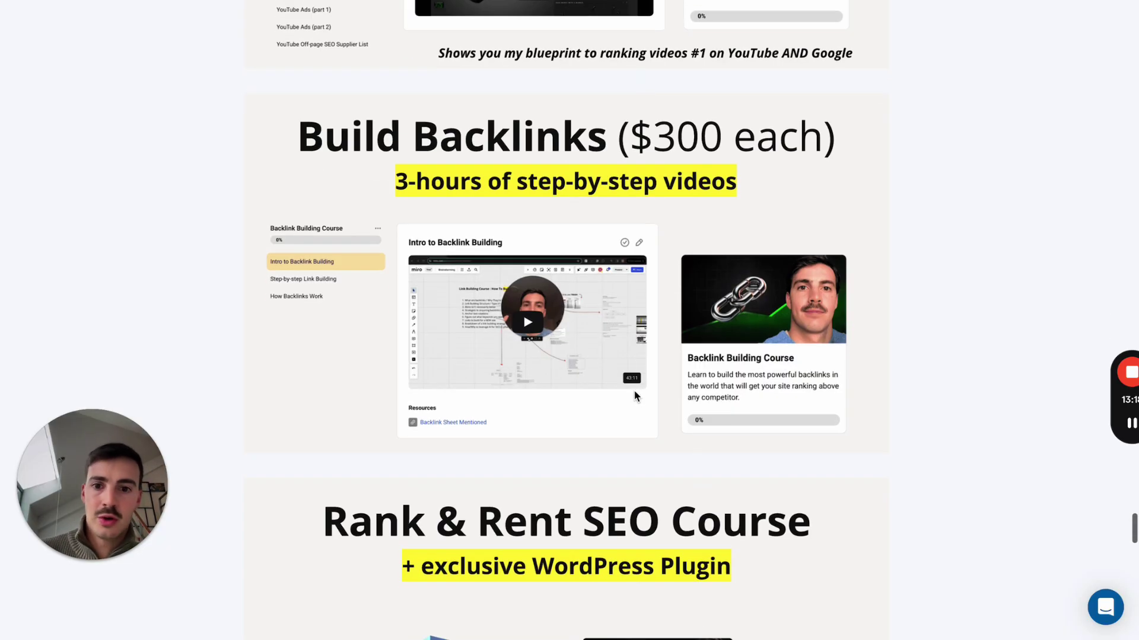
scroll(498, 328, "down", 2)
scroll(704, 110, "up", 2)
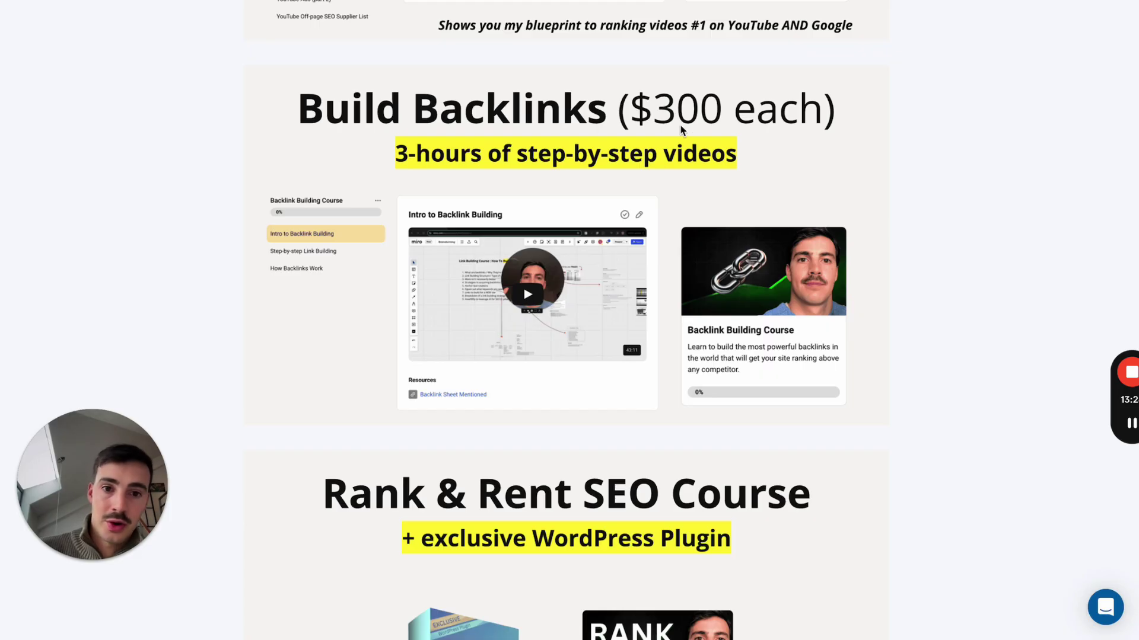
Draw a line pointing at the Build Backlinks course, then erase it.
key("alt+shift+d")
left_click_drag(553, 60, 589, 249)
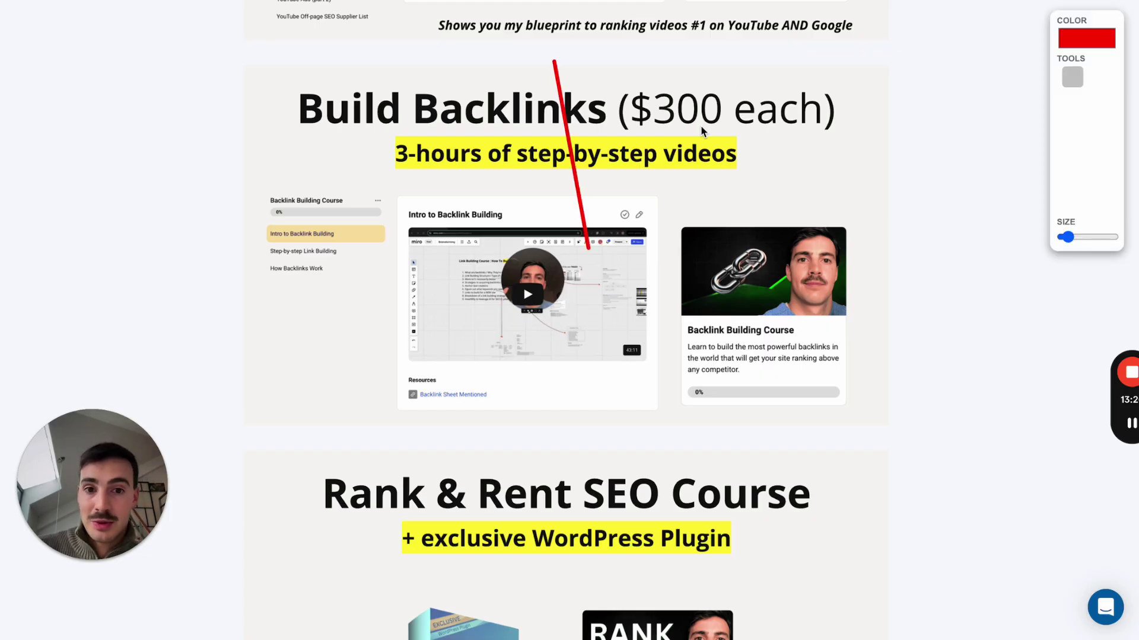
mouse_move(1055, 185)
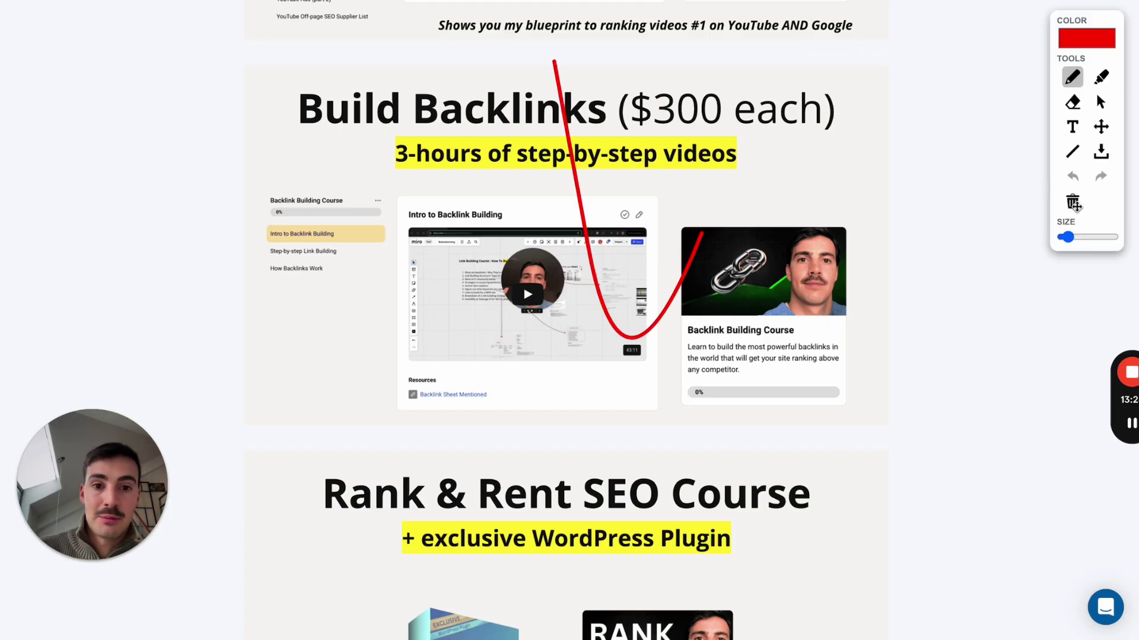
left_click(1074, 203)
Select the 'To sum up' list and continue to the money-back guarantee.
scroll(801, 256, "down", 7)
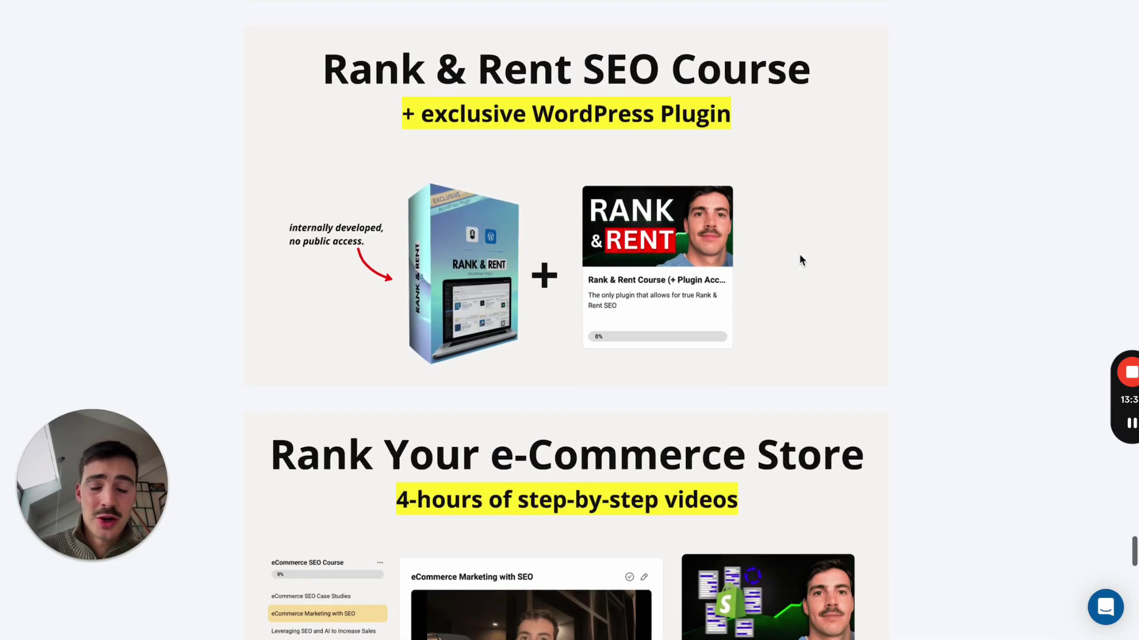
scroll(528, 267, "down", 6)
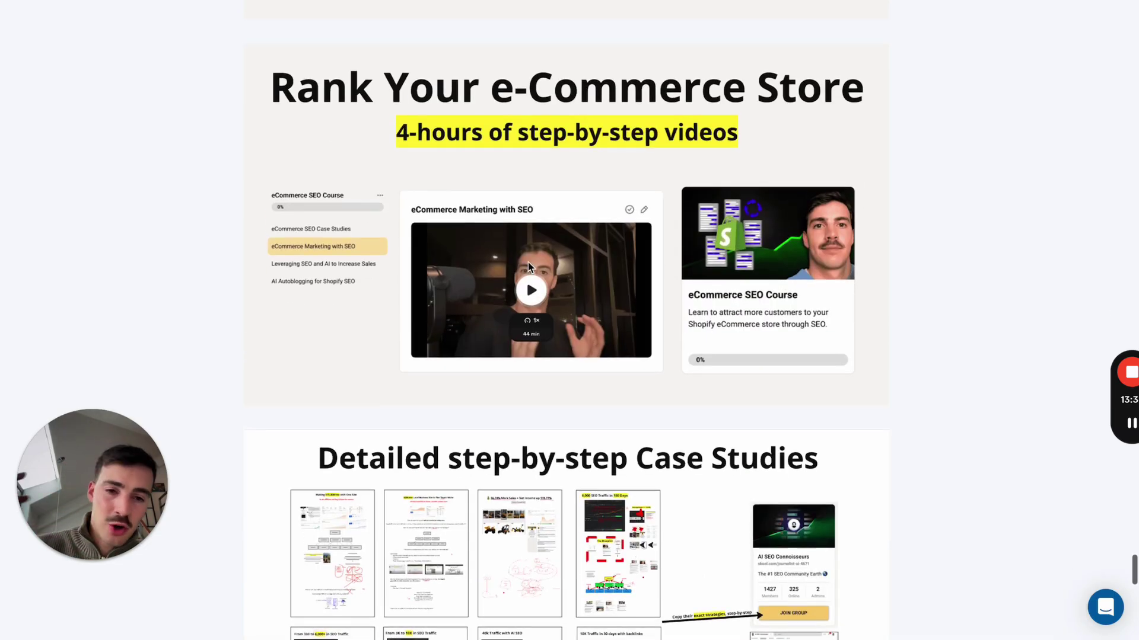
scroll(528, 262, "down", 6)
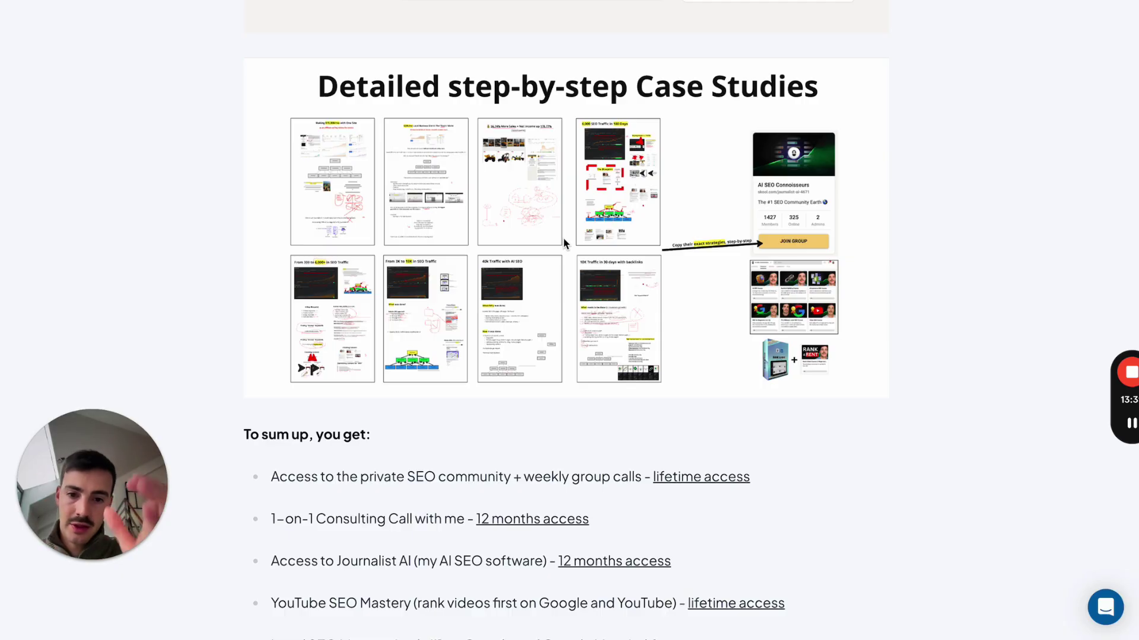
scroll(565, 244, "down", 5)
left_click_drag(224, 145, 628, 638)
scroll(648, 18, "down", 2)
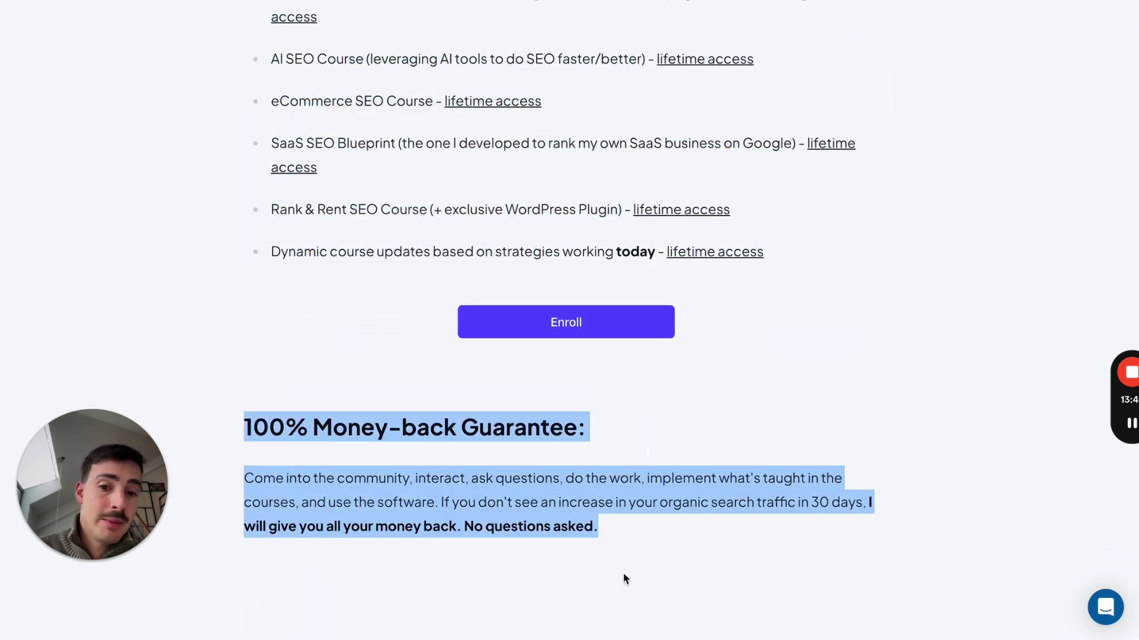
scroll(623, 571, "up", 10)
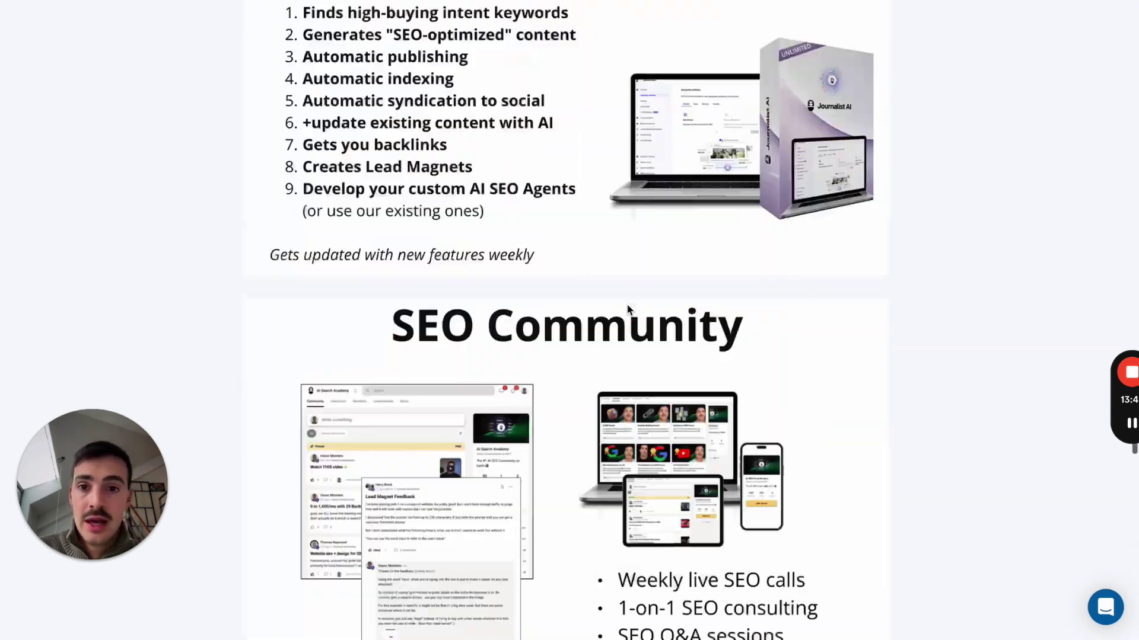
Scroll past testimonials and case studies to the organic traffic chart and Parasite SEO section.
scroll(628, 309, "up", 20)
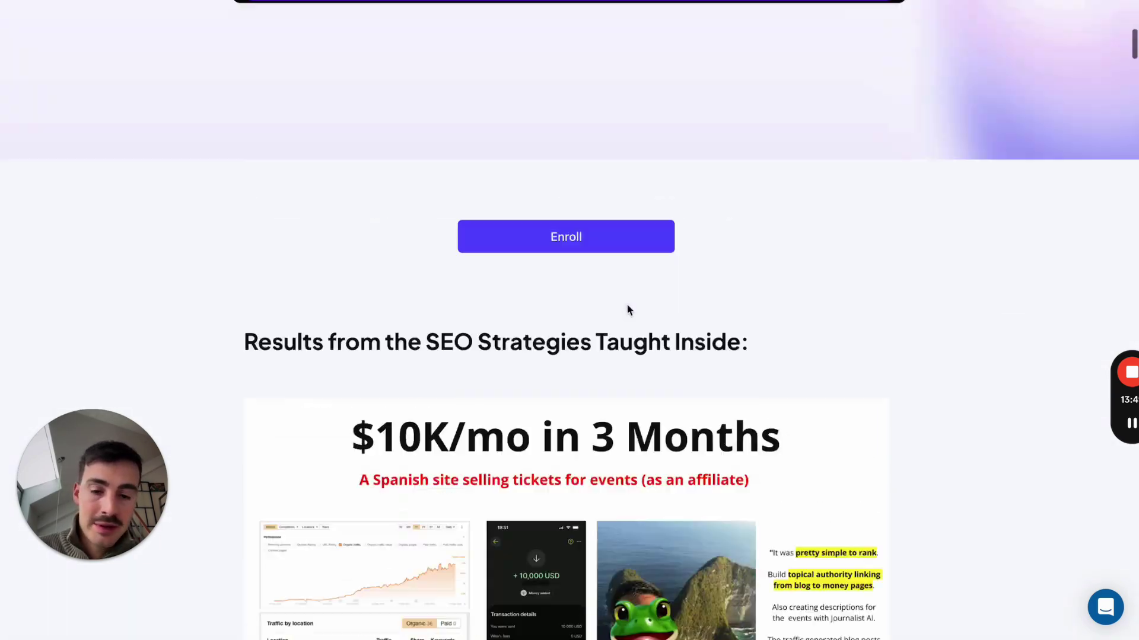
scroll(628, 309, "down", 5)
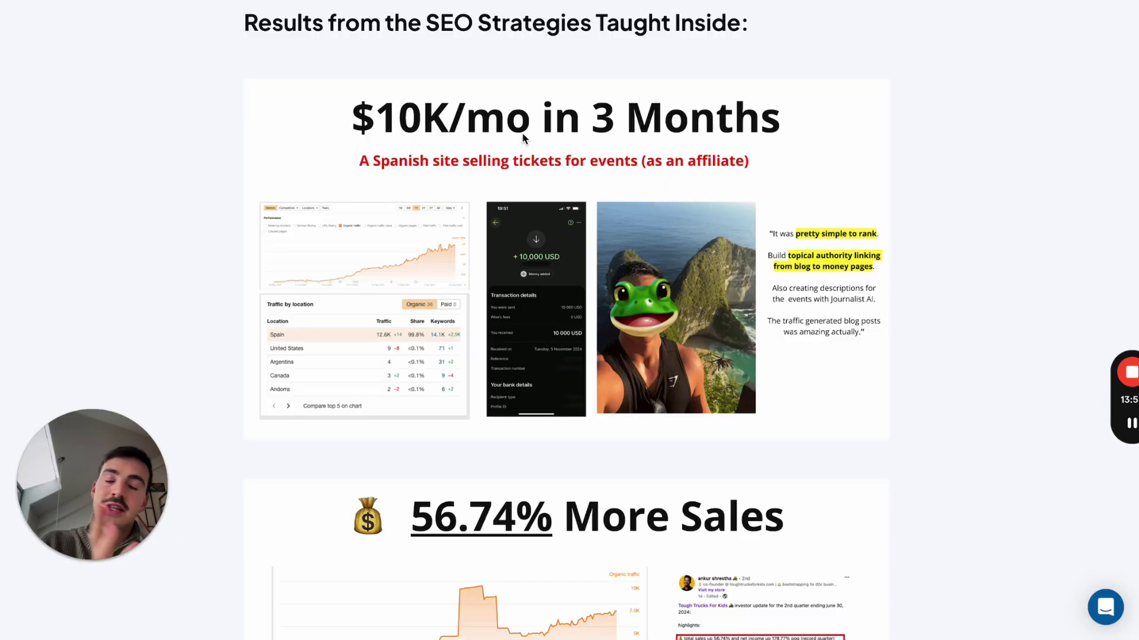
scroll(619, 178, "down", 5)
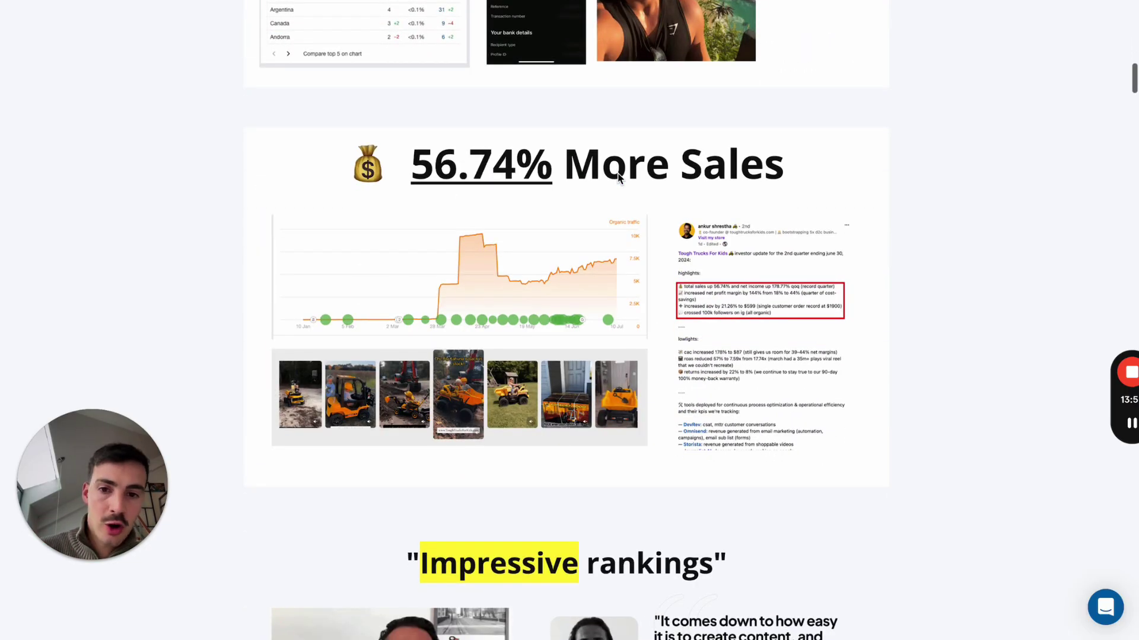
scroll(446, 319, "down", 7)
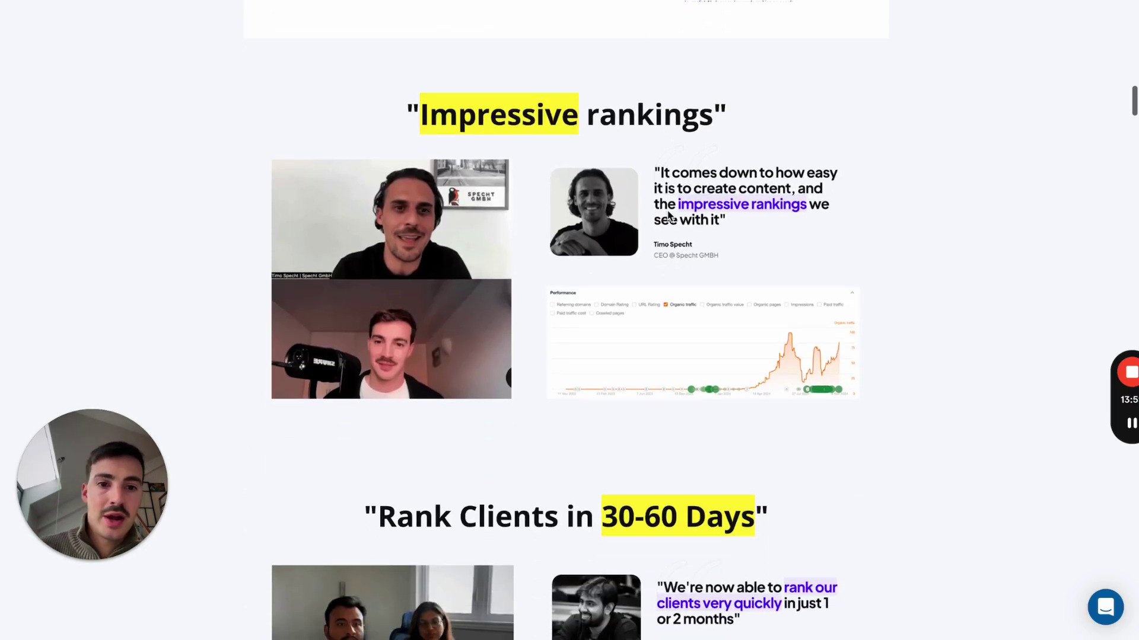
scroll(669, 215, "down", 3)
scroll(664, 211, "up", 2)
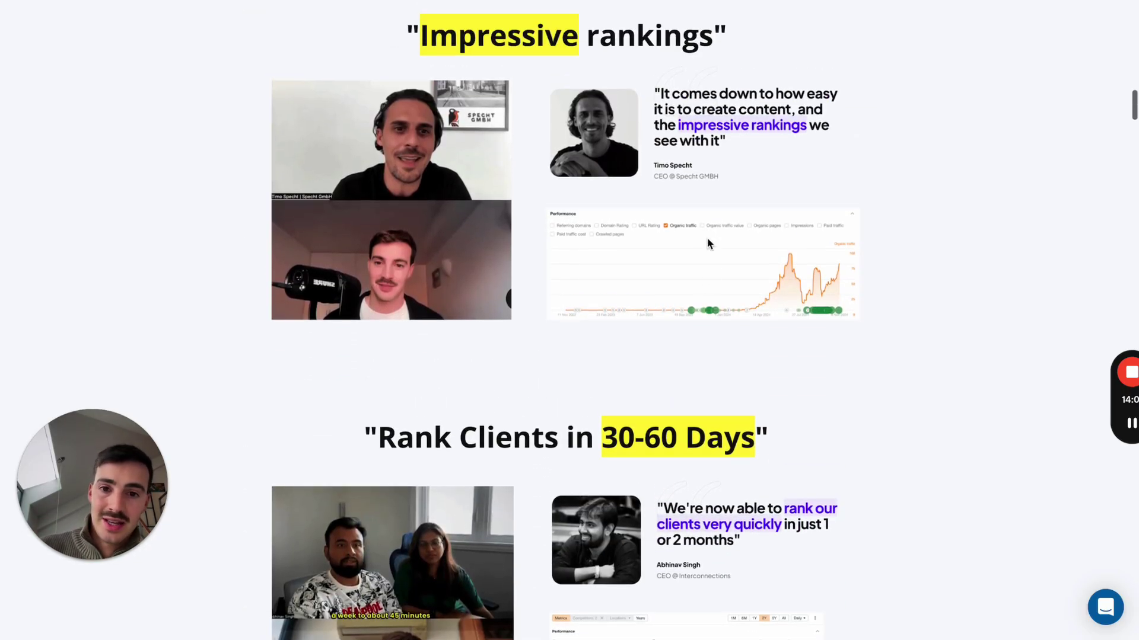
scroll(582, 322, "down", 5)
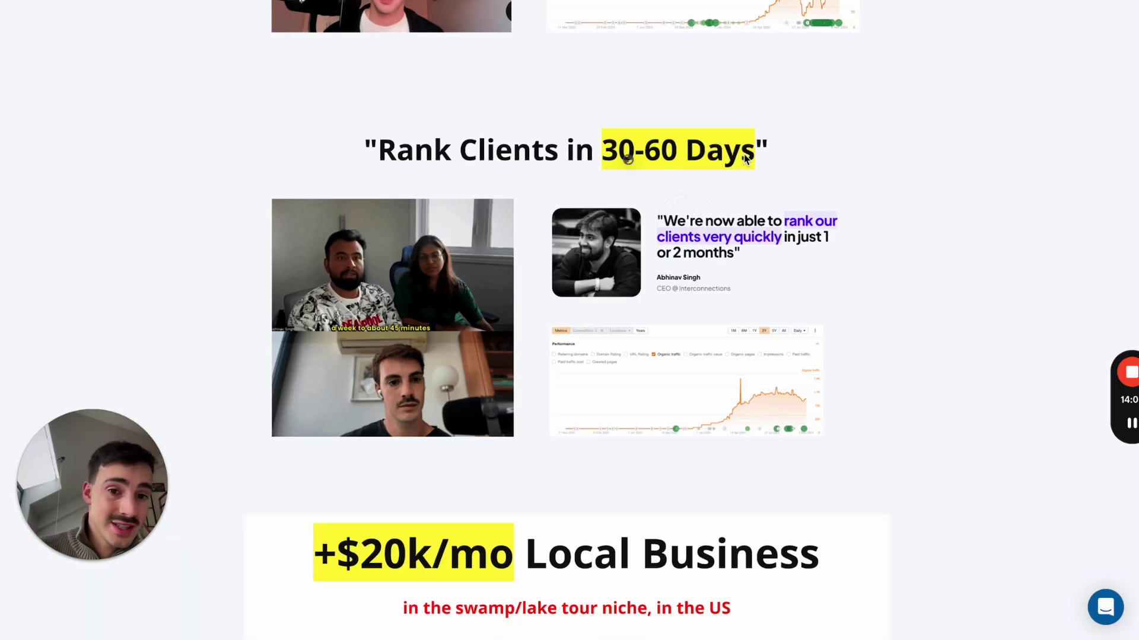
scroll(623, 161, "down", 15)
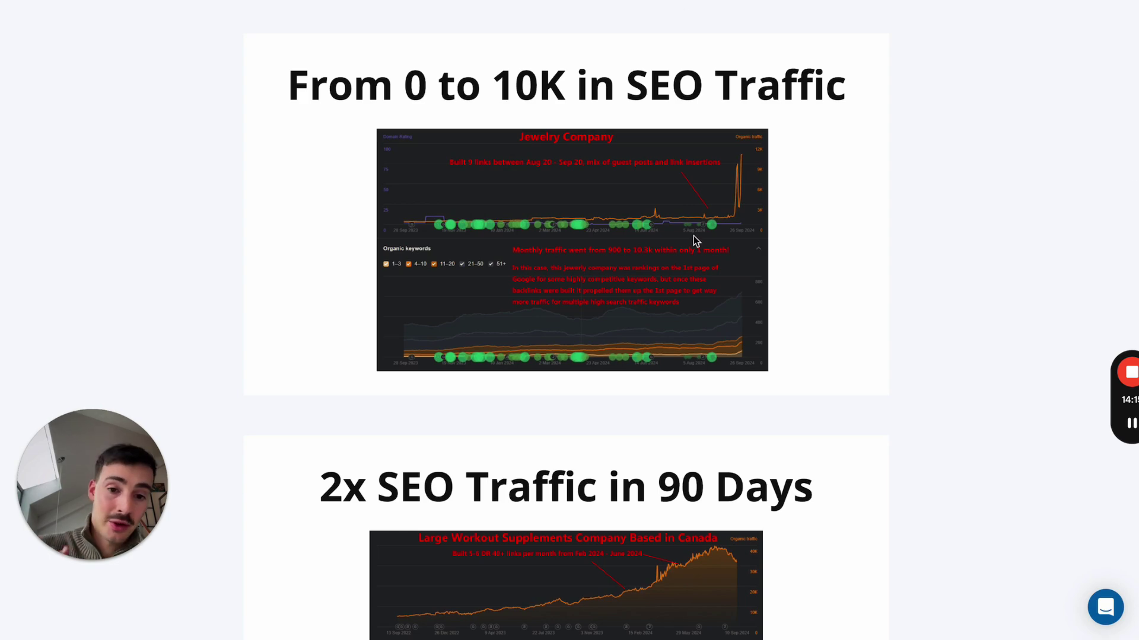
scroll(695, 240, "down", 10)
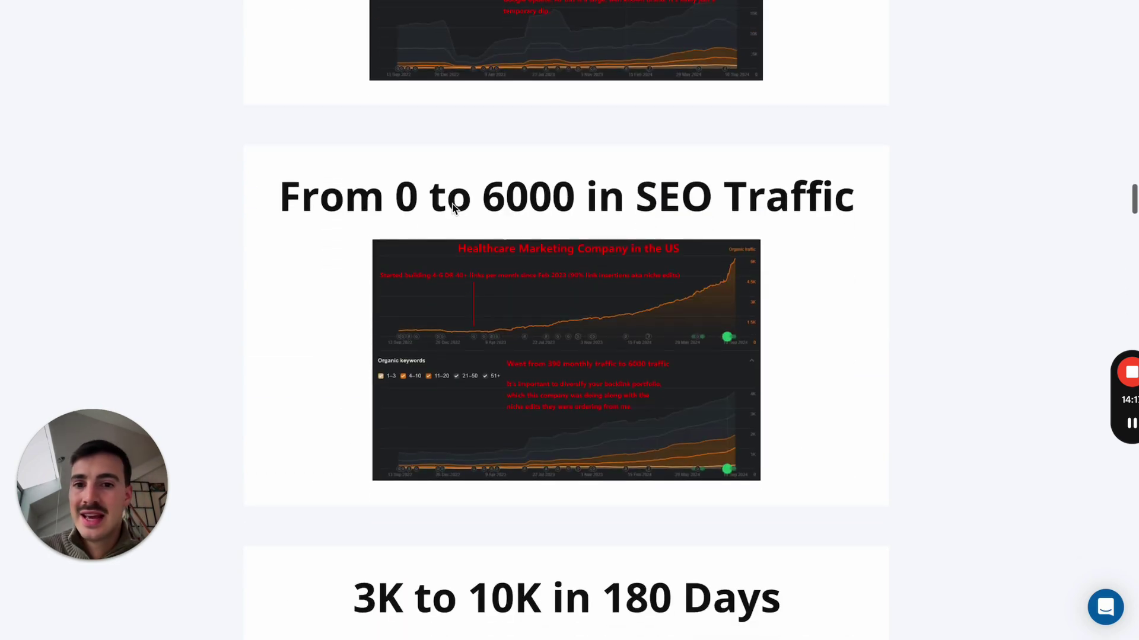
scroll(625, 234, "down", 3)
scroll(526, 172, "down", 6)
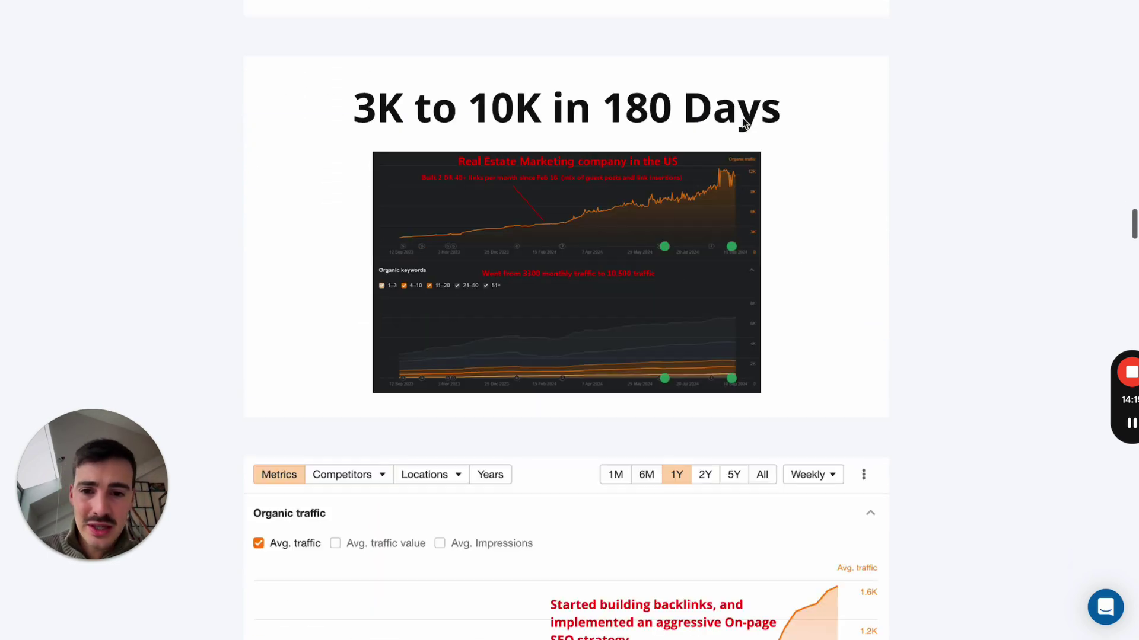
scroll(486, 218, "down", 6)
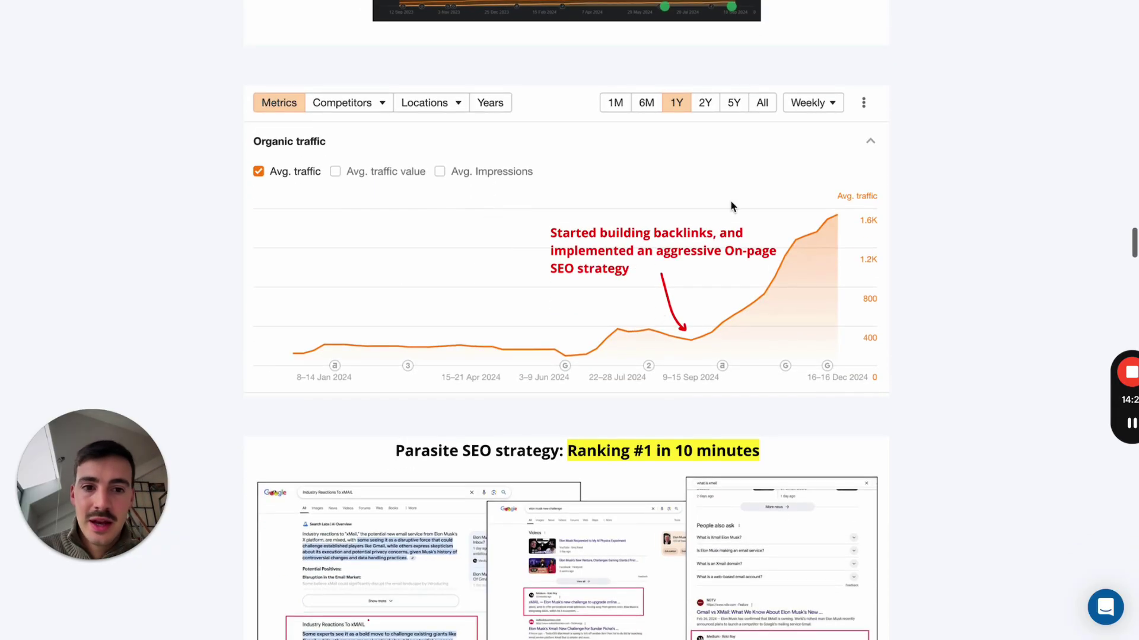
Mark the organic traffic chart's dip, 1.6K peak and 400 level in red, then clear the marks.
key("alt+shift+d")
left_click_drag(688, 342, 718, 332)
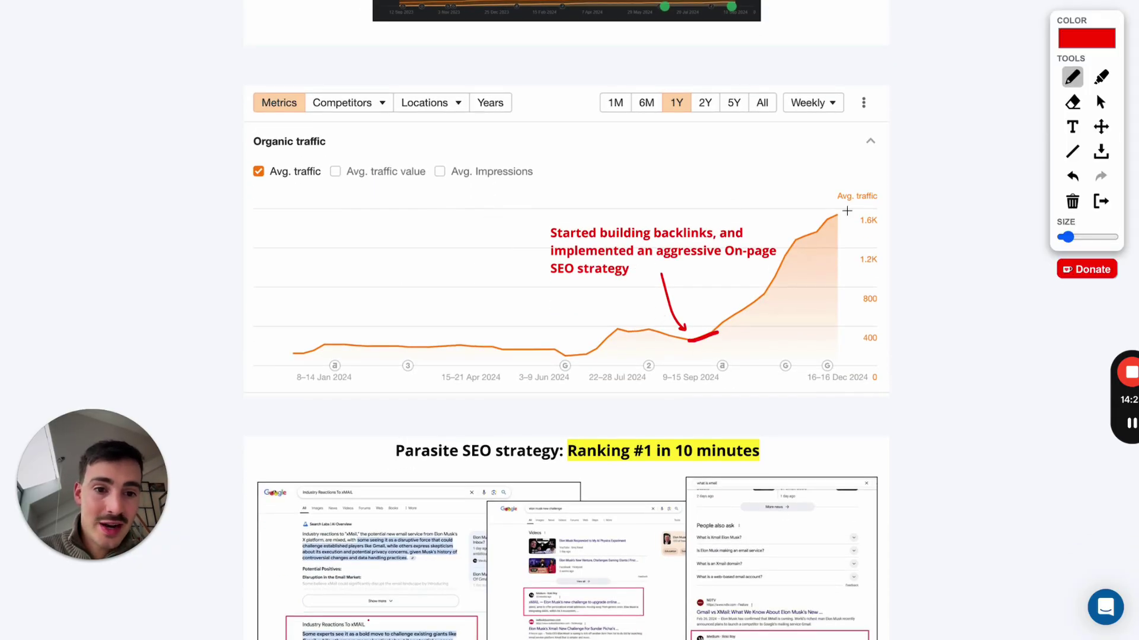
left_click_drag(821, 225, 856, 226)
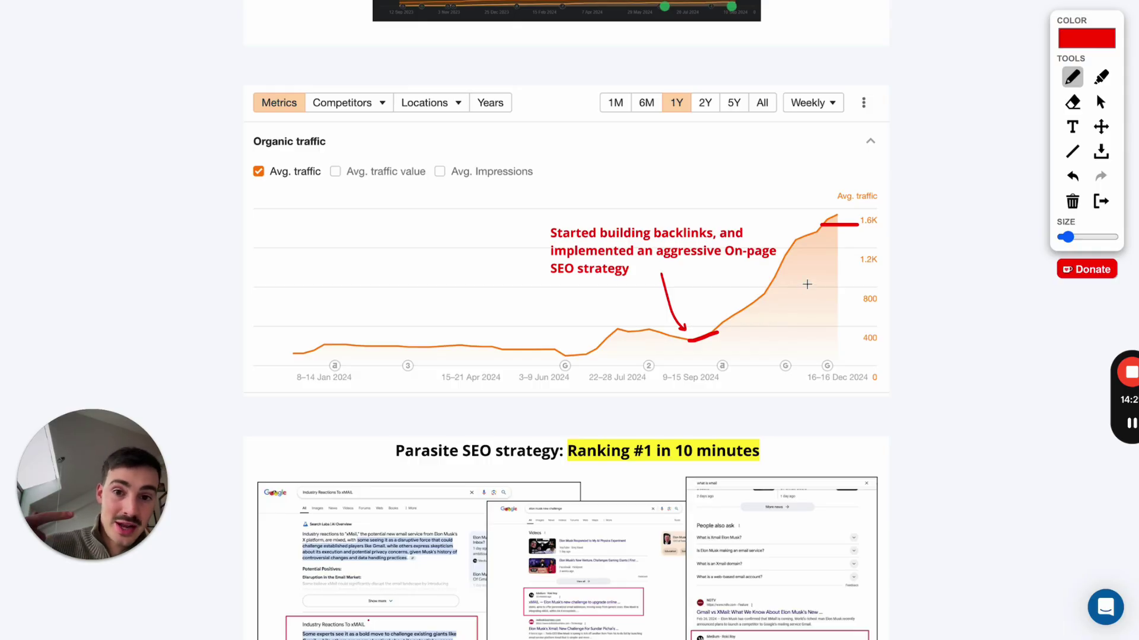
left_click_drag(692, 338, 842, 208)
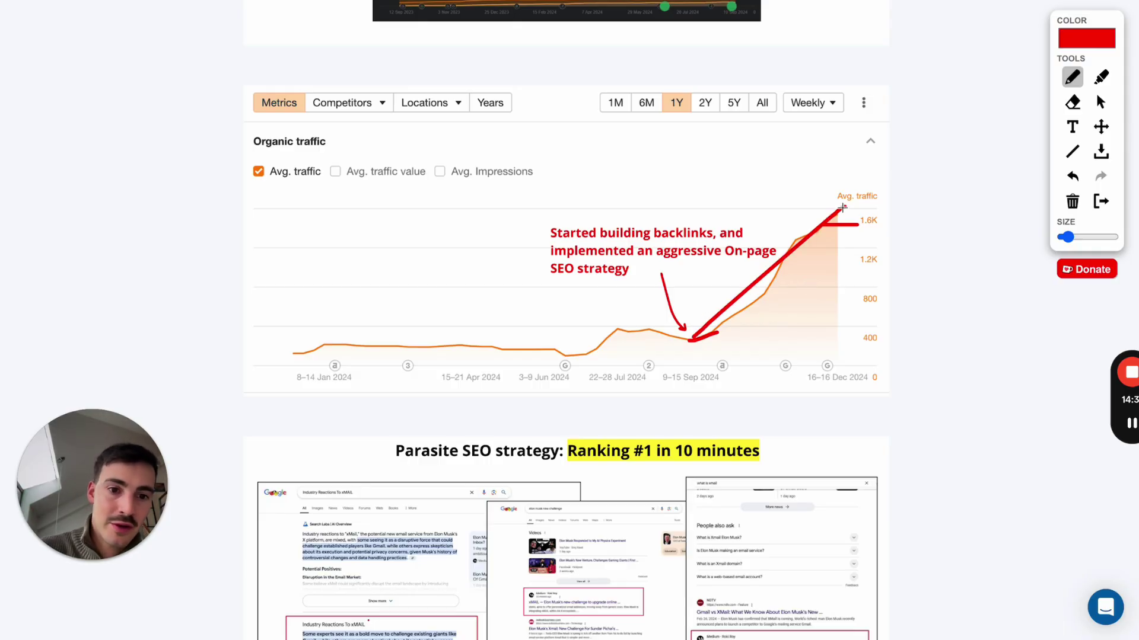
left_click_drag(824, 352, 874, 353)
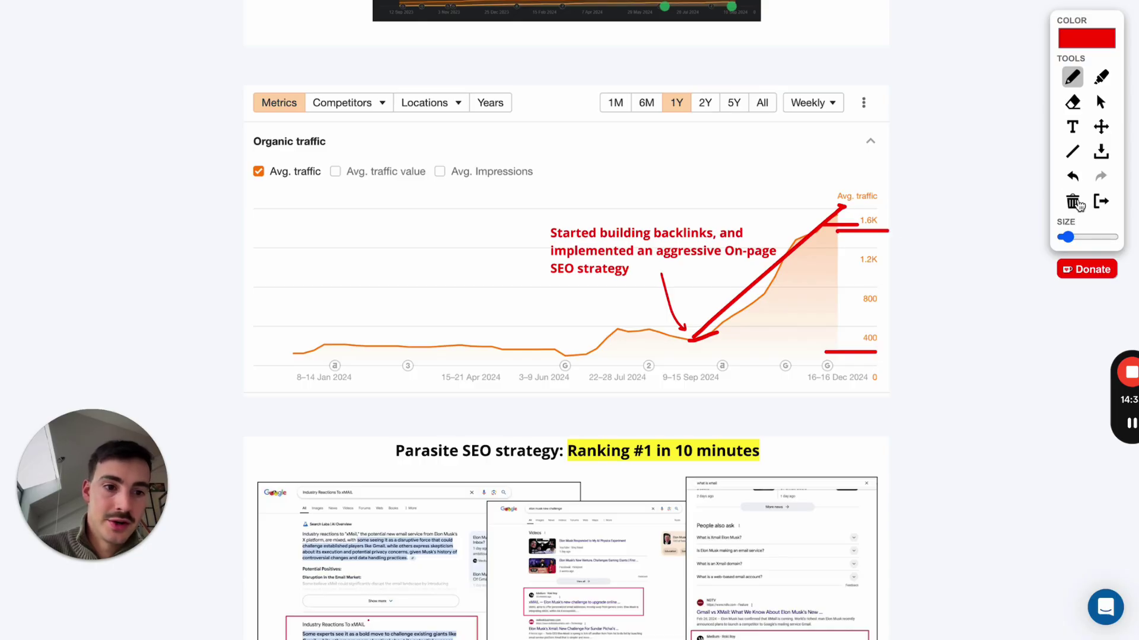
left_click(1101, 201)
Scroll down the Academy page to the Revive Existing Content section.
scroll(884, 265, "up", 1)
scroll(633, 212, "down", 1)
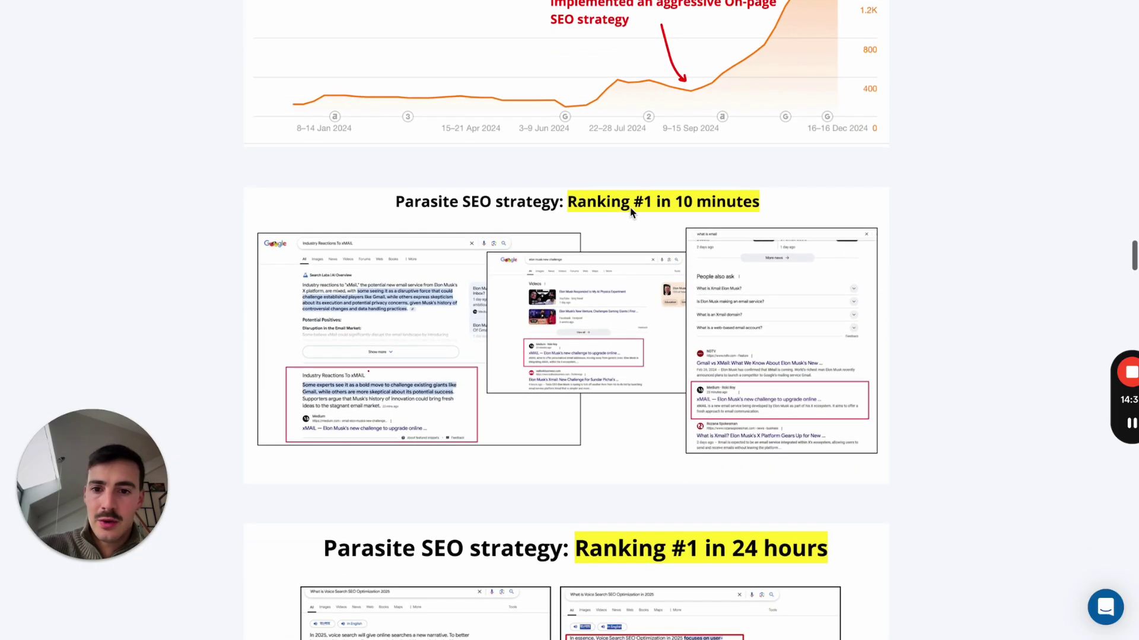
scroll(734, 285, "down", 15)
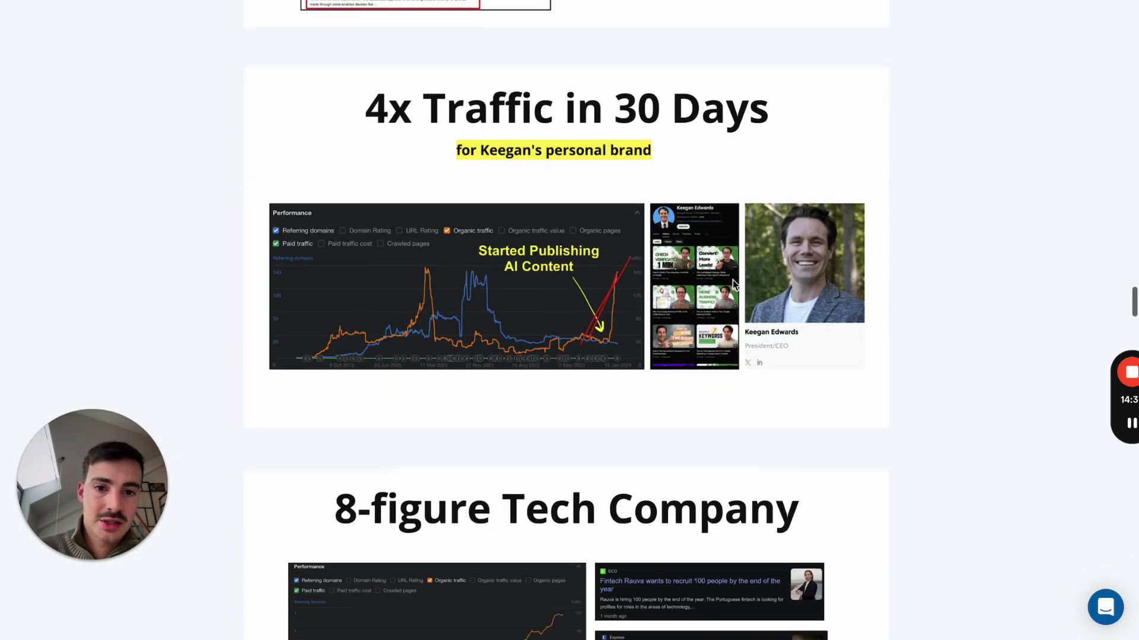
scroll(735, 284, "down", 5)
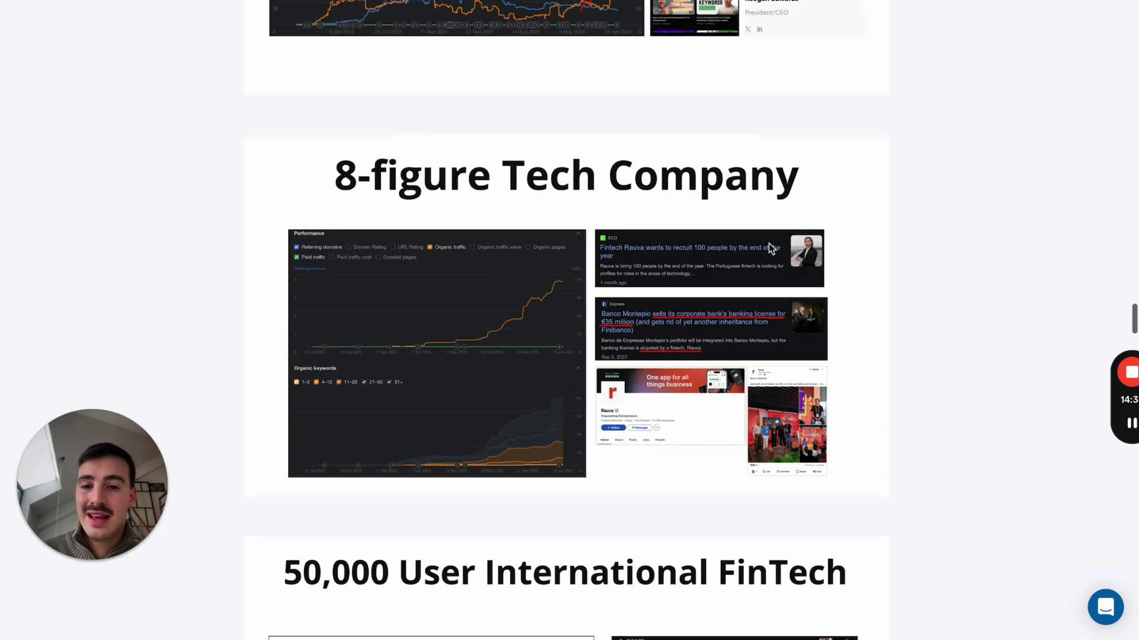
scroll(714, 308, "down", 1)
scroll(591, 255, "up", 5)
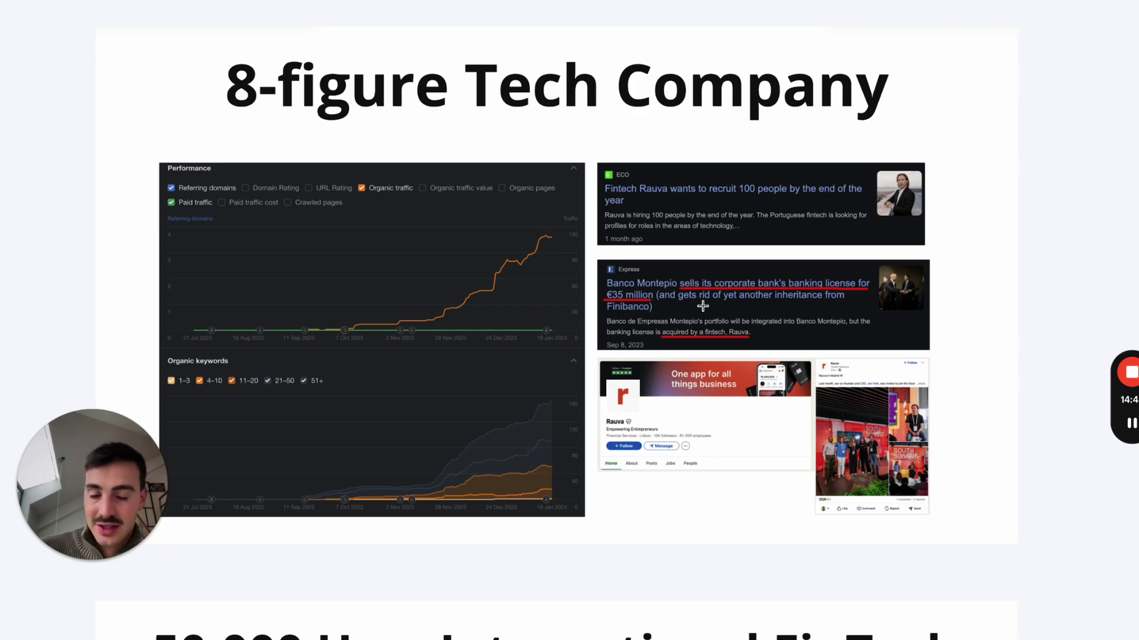
scroll(702, 306, "down", 1)
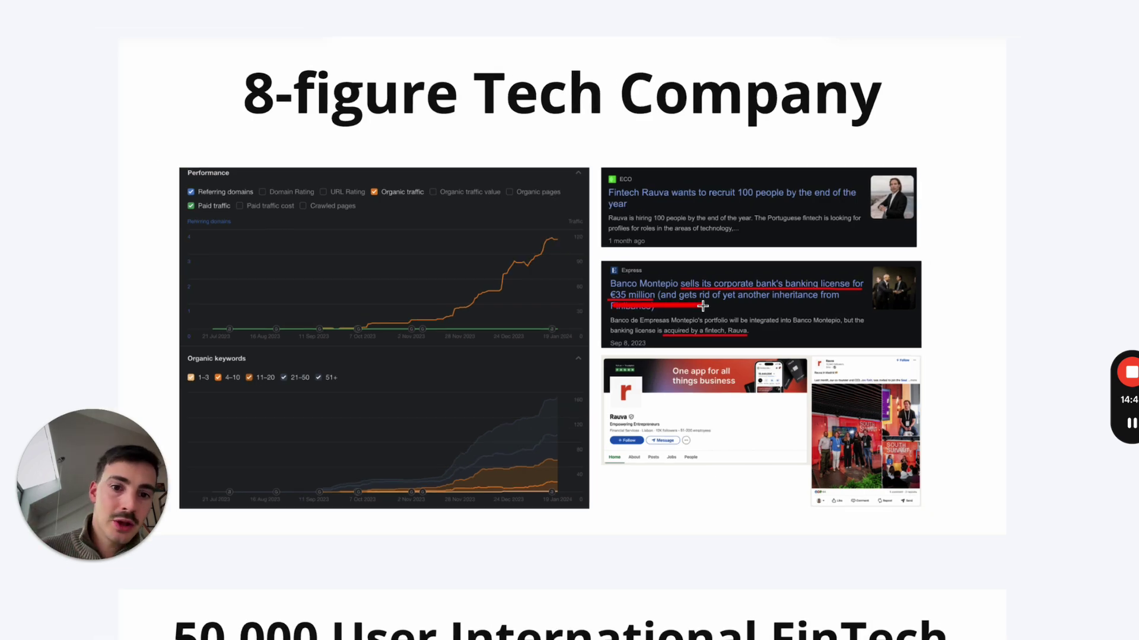
scroll(702, 306, "down", 2)
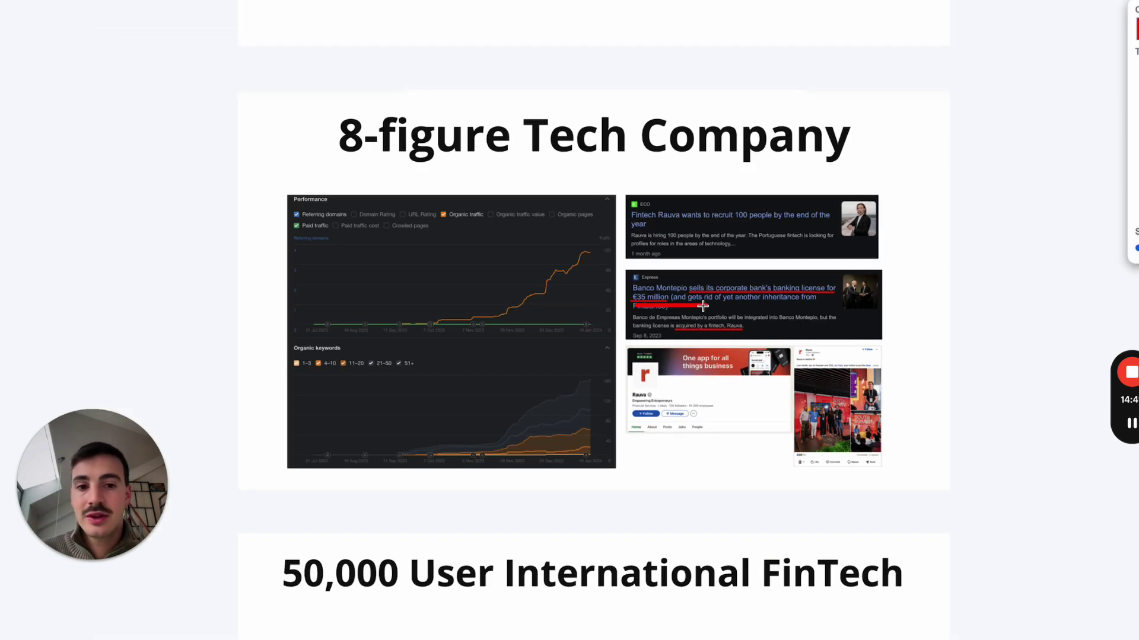
scroll(759, 290, "down", 1)
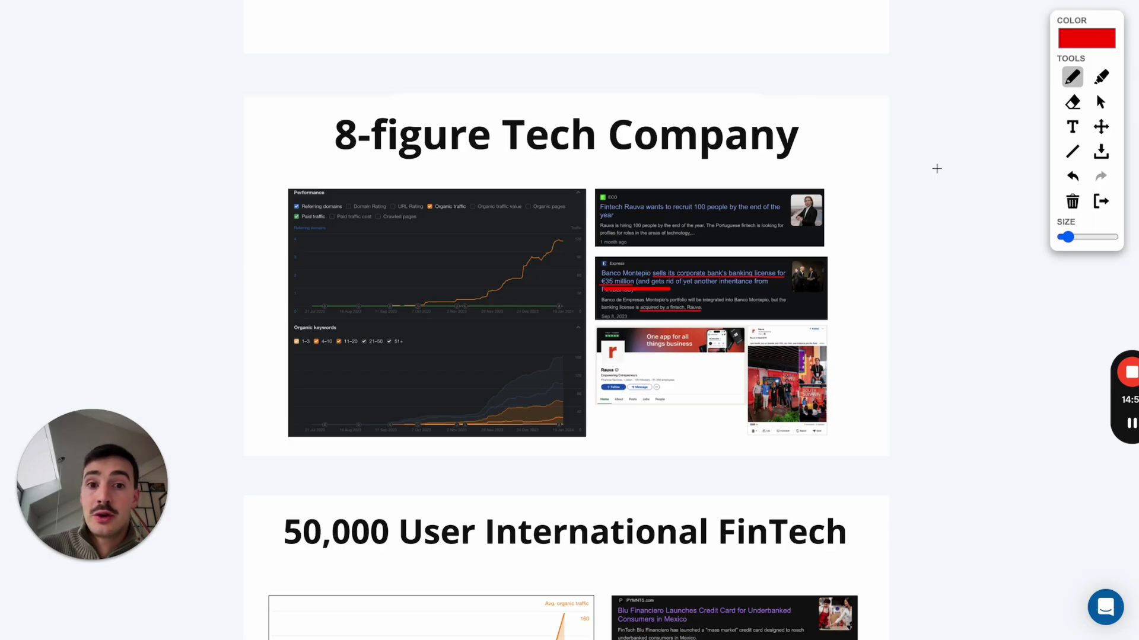
Turn off the page marker and continue down to the What's Inside section.
left_click(1101, 202)
scroll(770, 266, "down", 6)
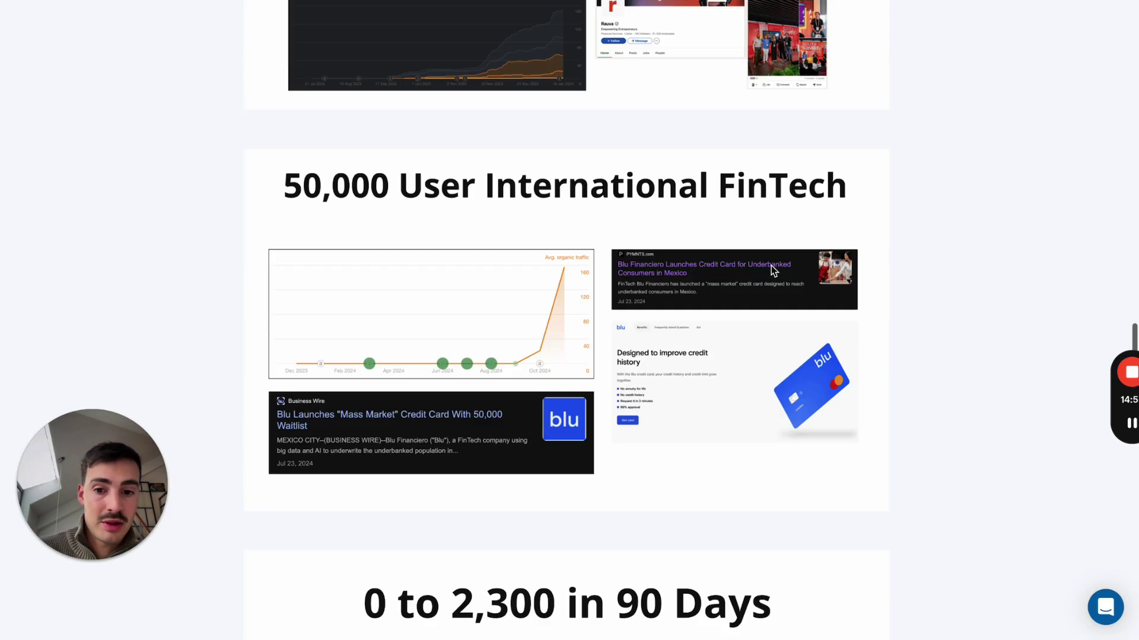
scroll(771, 270, "down", 8)
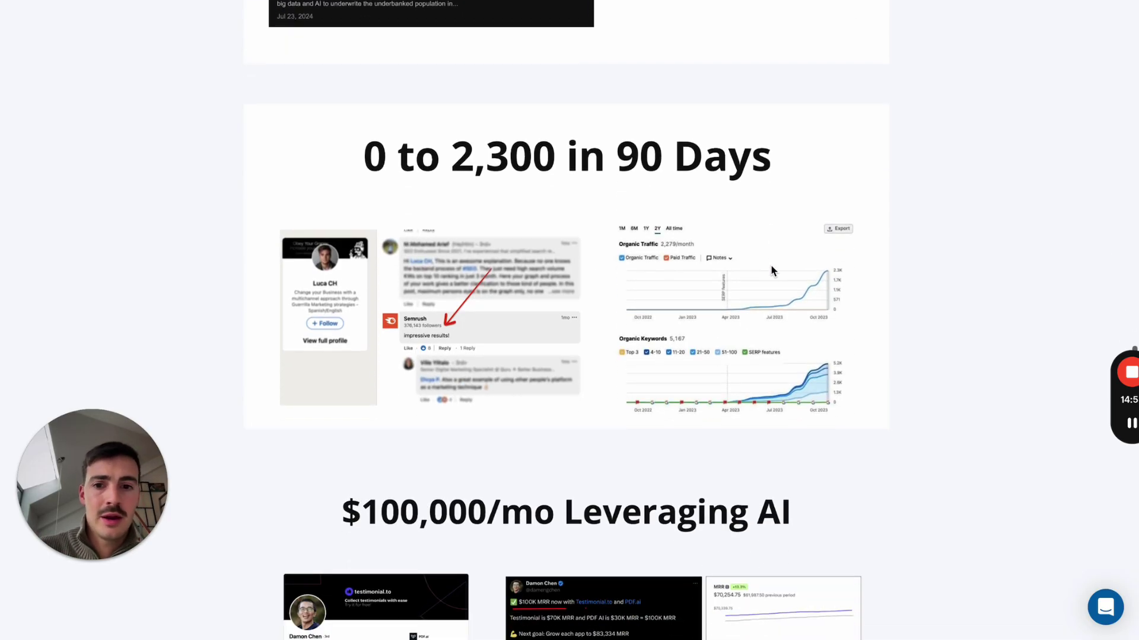
scroll(730, 185, "down", 20)
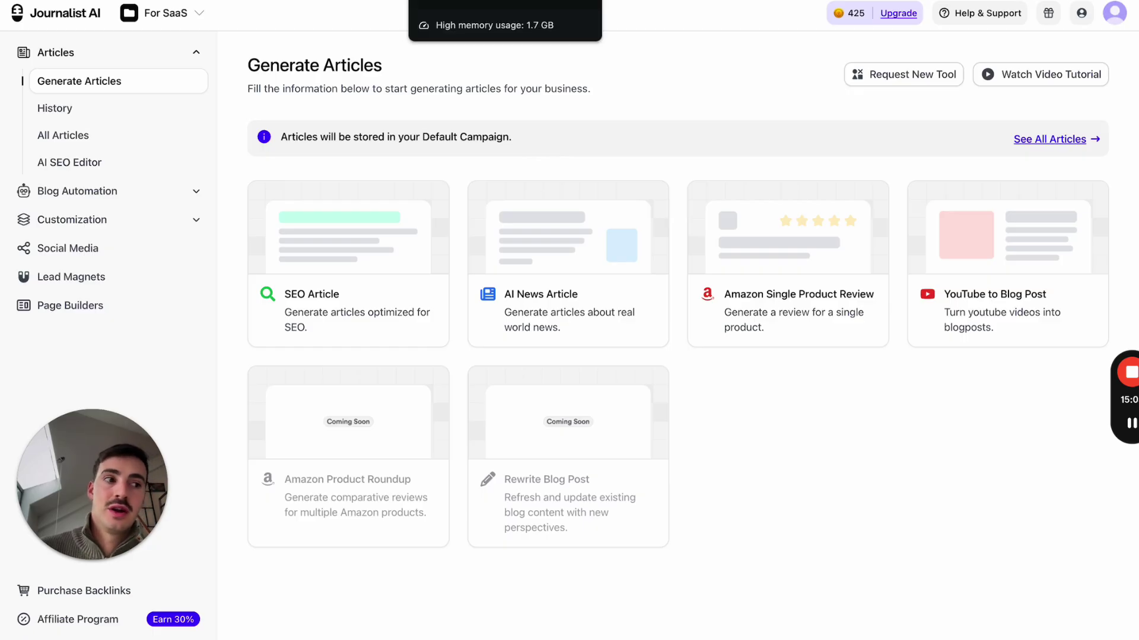
Cycle through the Generate Articles dashboard and landing page, ending on the 'Learn SEO, that ranks sites' 4:06 video.
key("ctrl+shift+Tab")
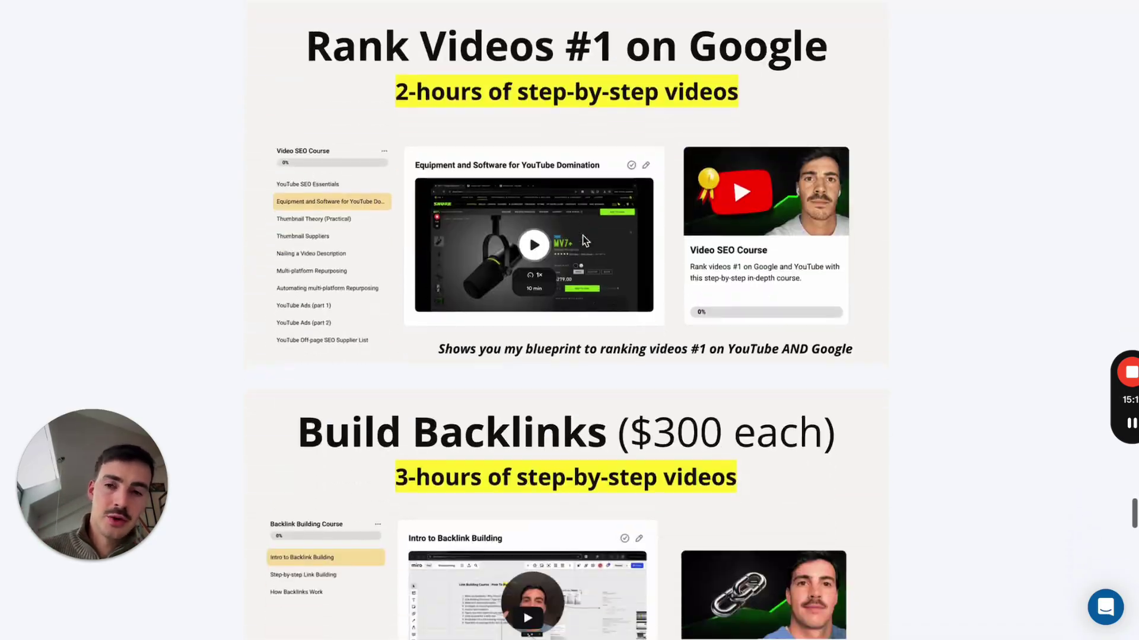
scroll(582, 240, "up", 20)
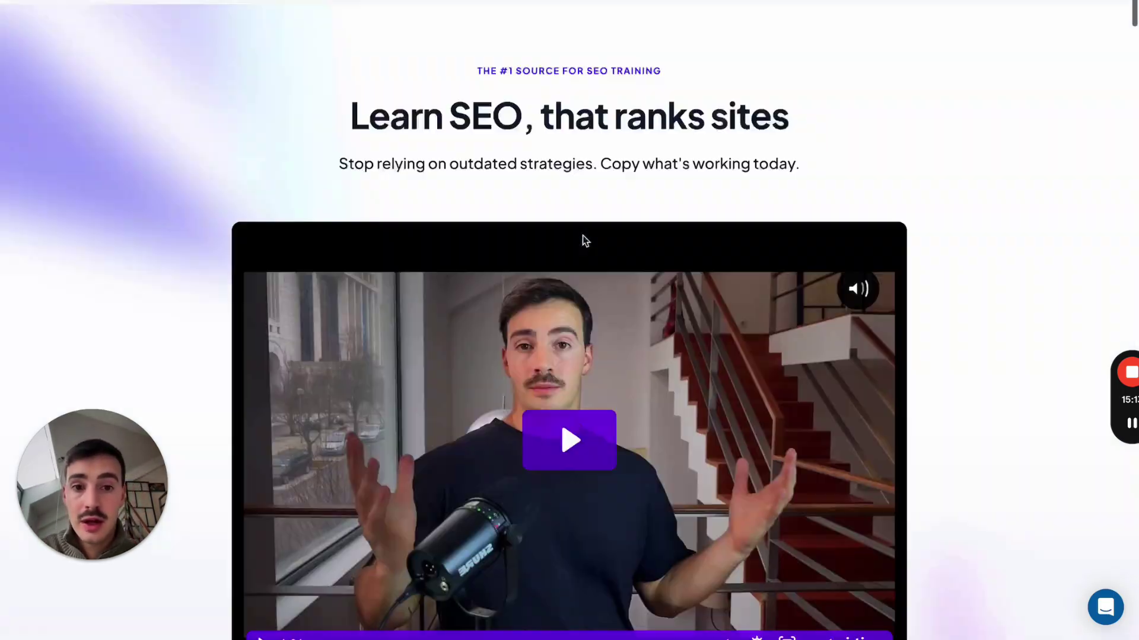
key("ctrl+Tab")
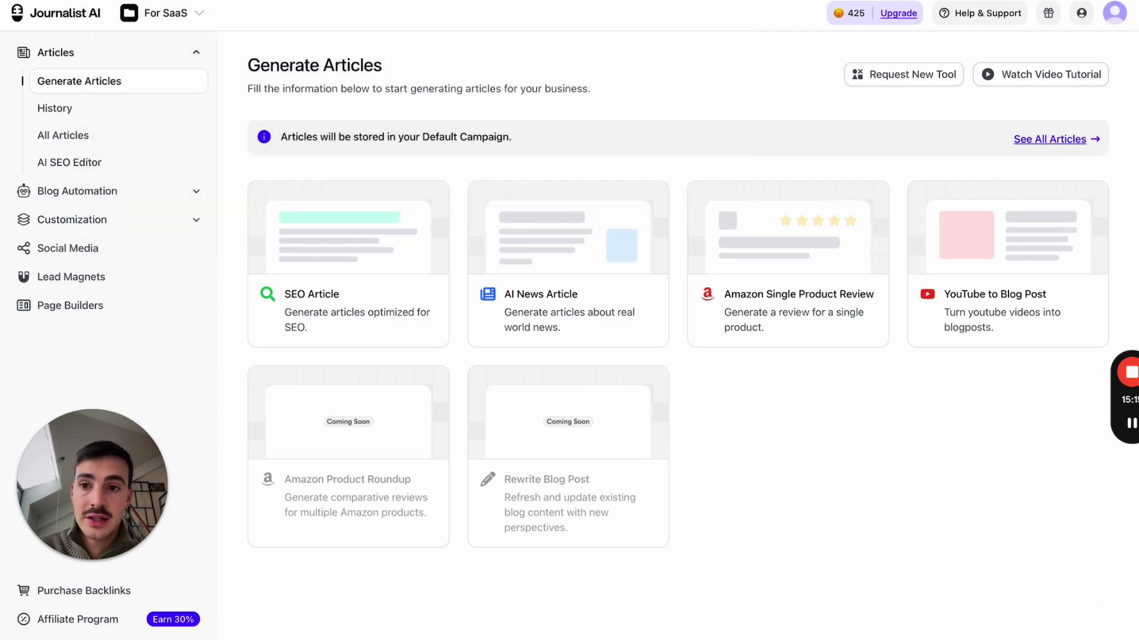
key("ctrl+Tab")
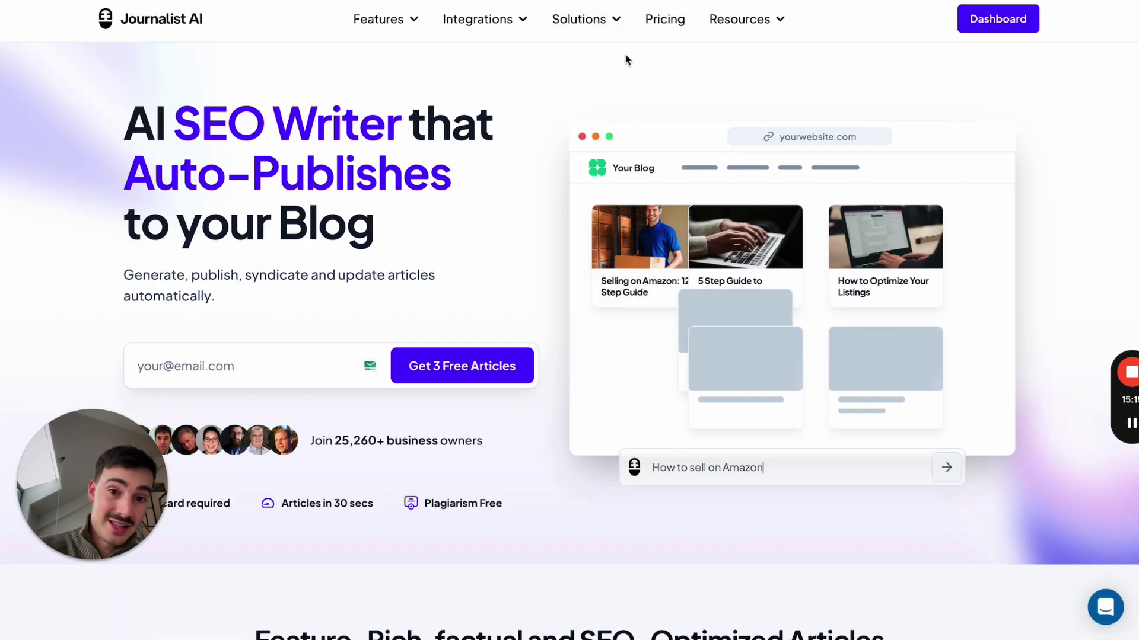
key("ctrl+Tab")
scroll(534, 178, "down", 3)
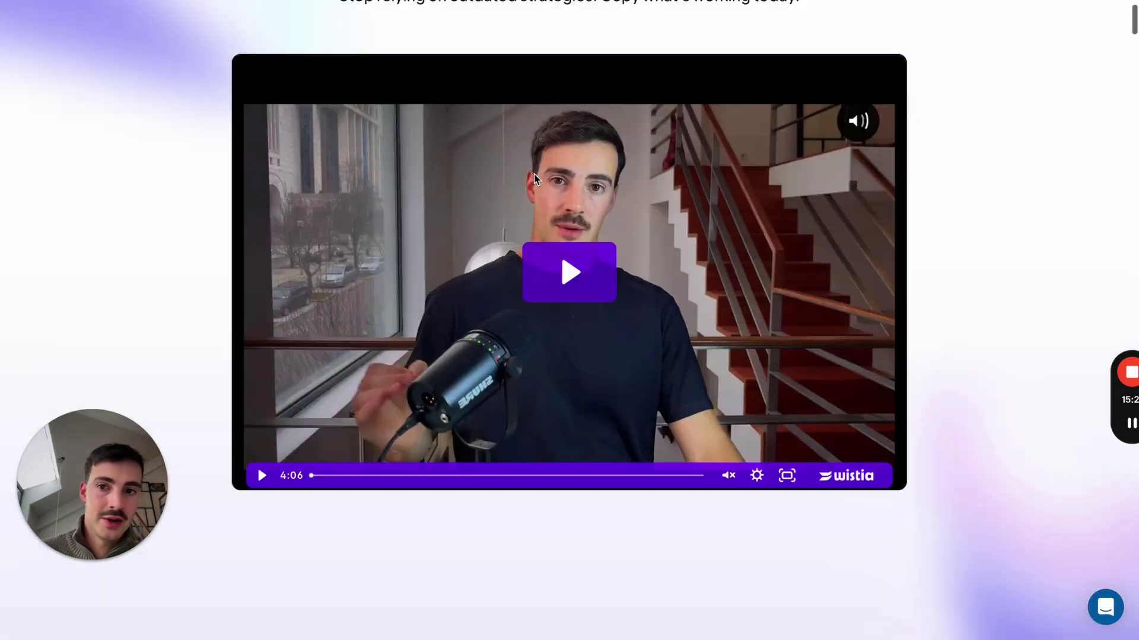
scroll(534, 178, "up", 3)
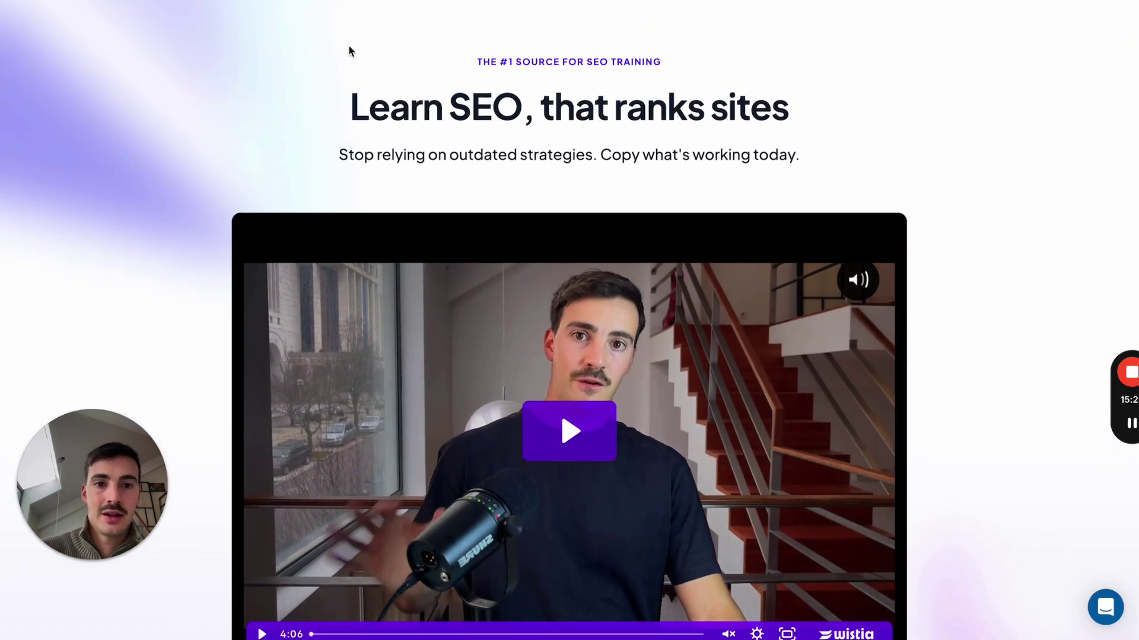